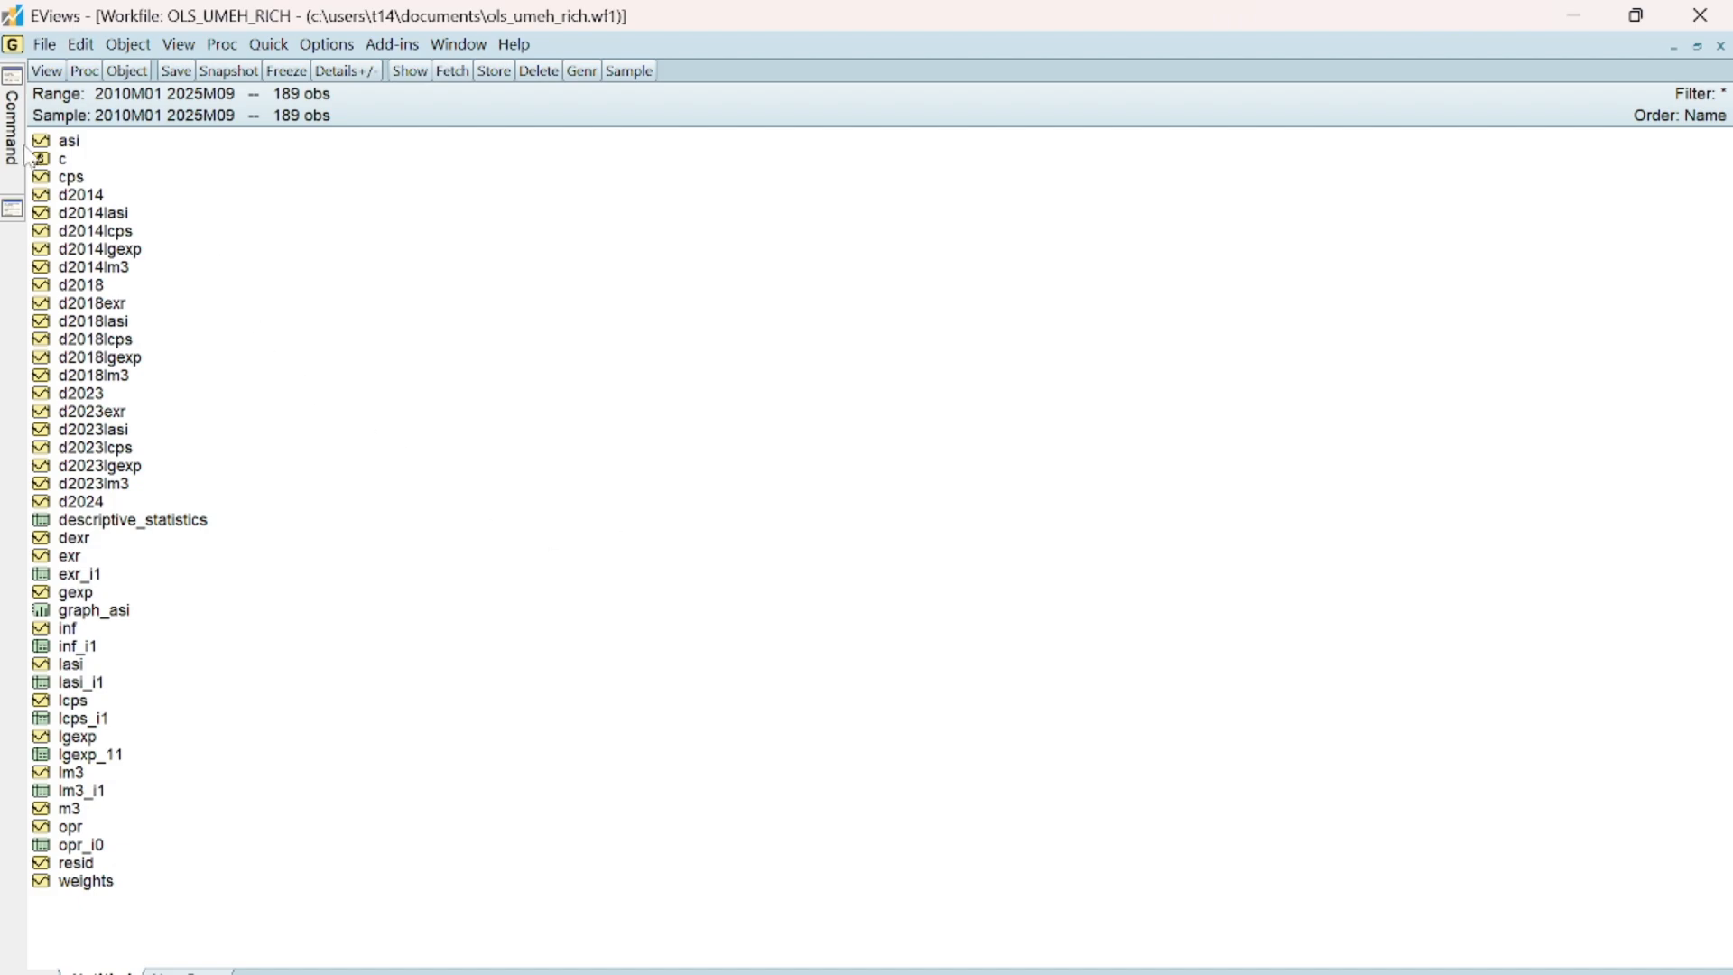
Step: Estimate a least-squares equation of inf on lasi, lcps, lgexp, lm3, exr and a constant over 2010m01 2025m09
click(77, 634)
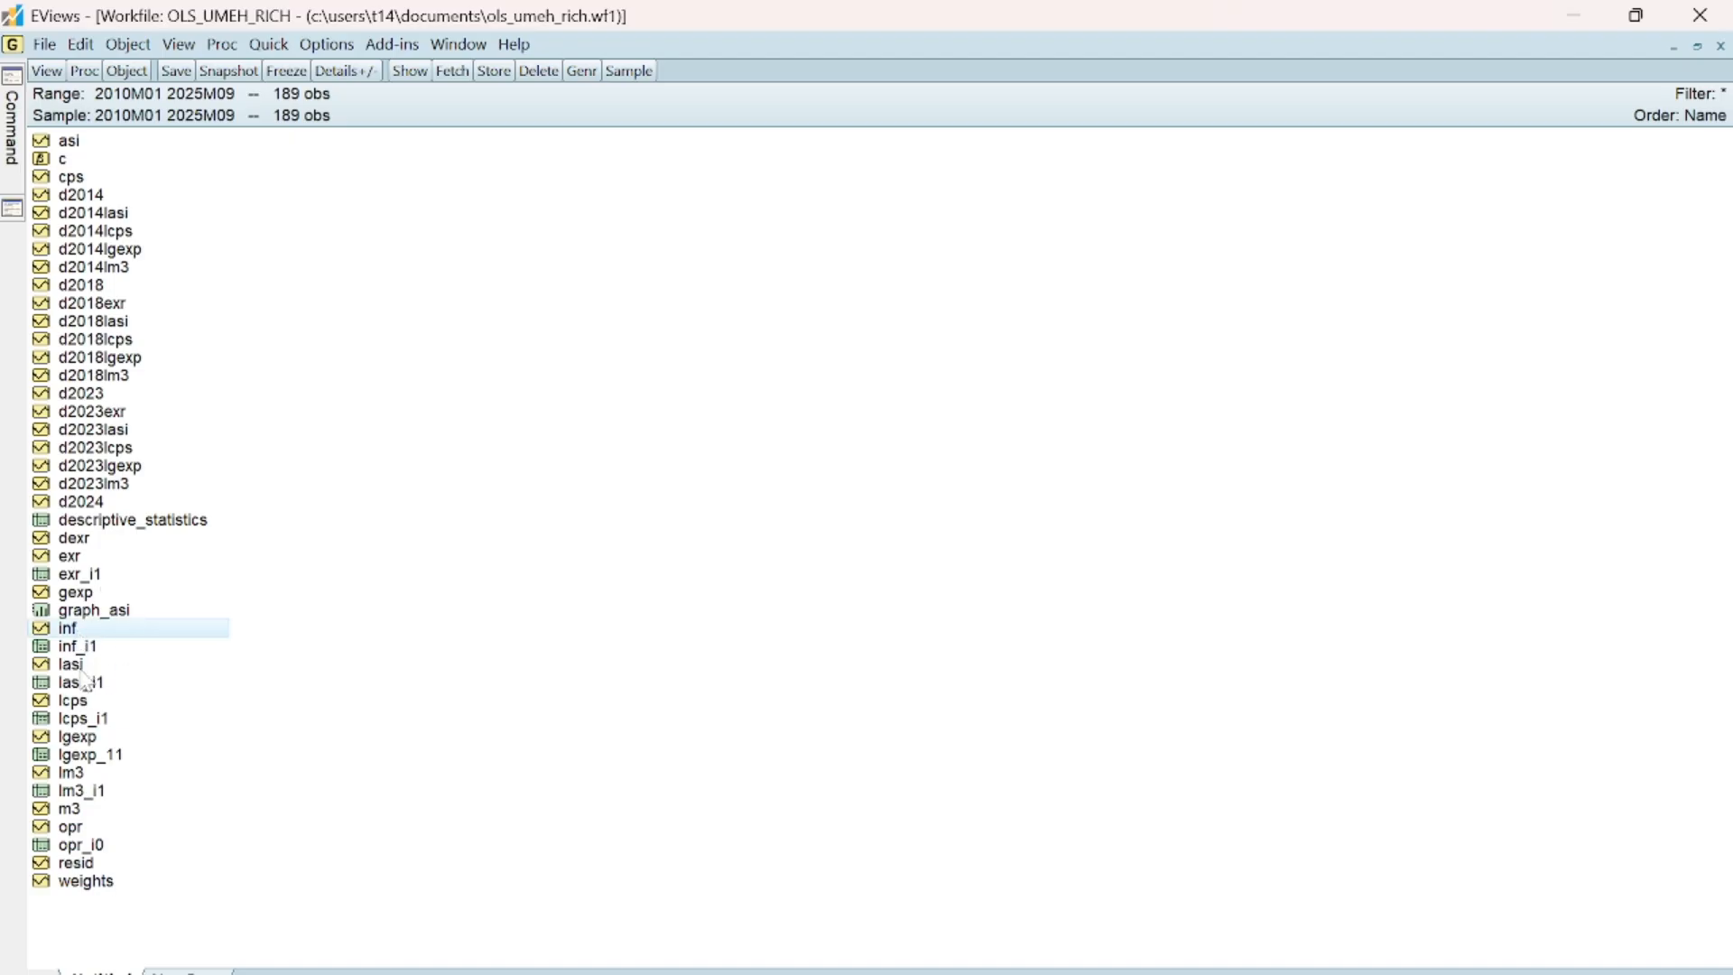
ctrl+click(81, 668)
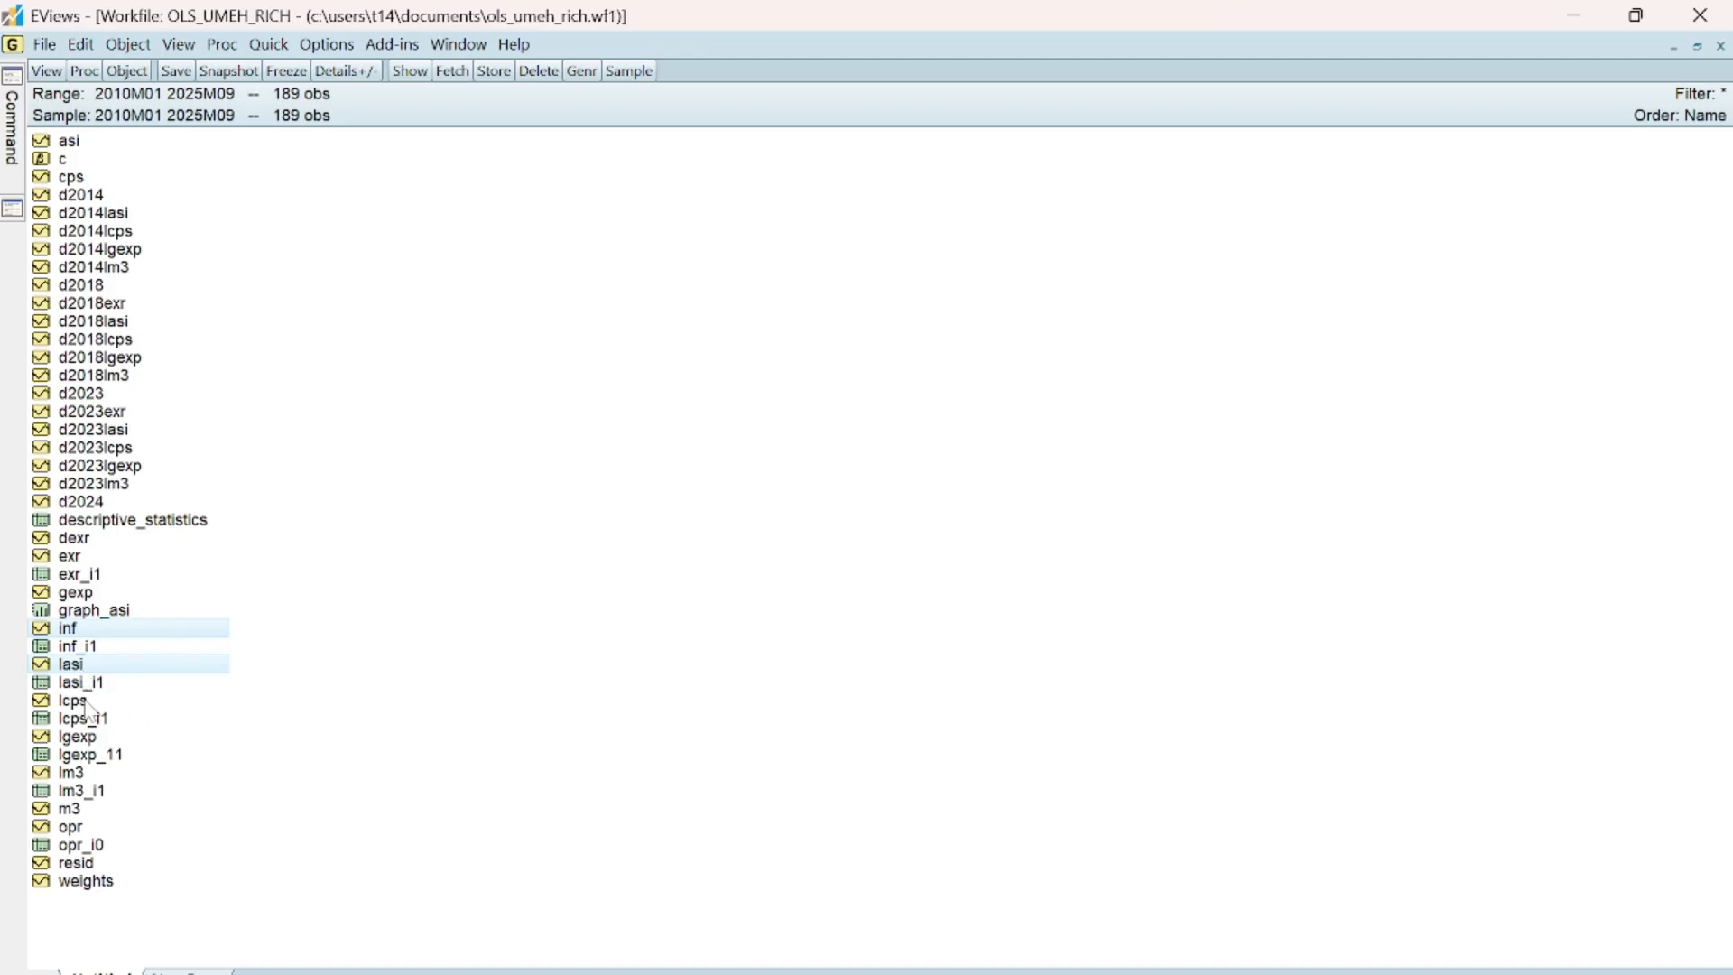
ctrl+click(73, 702)
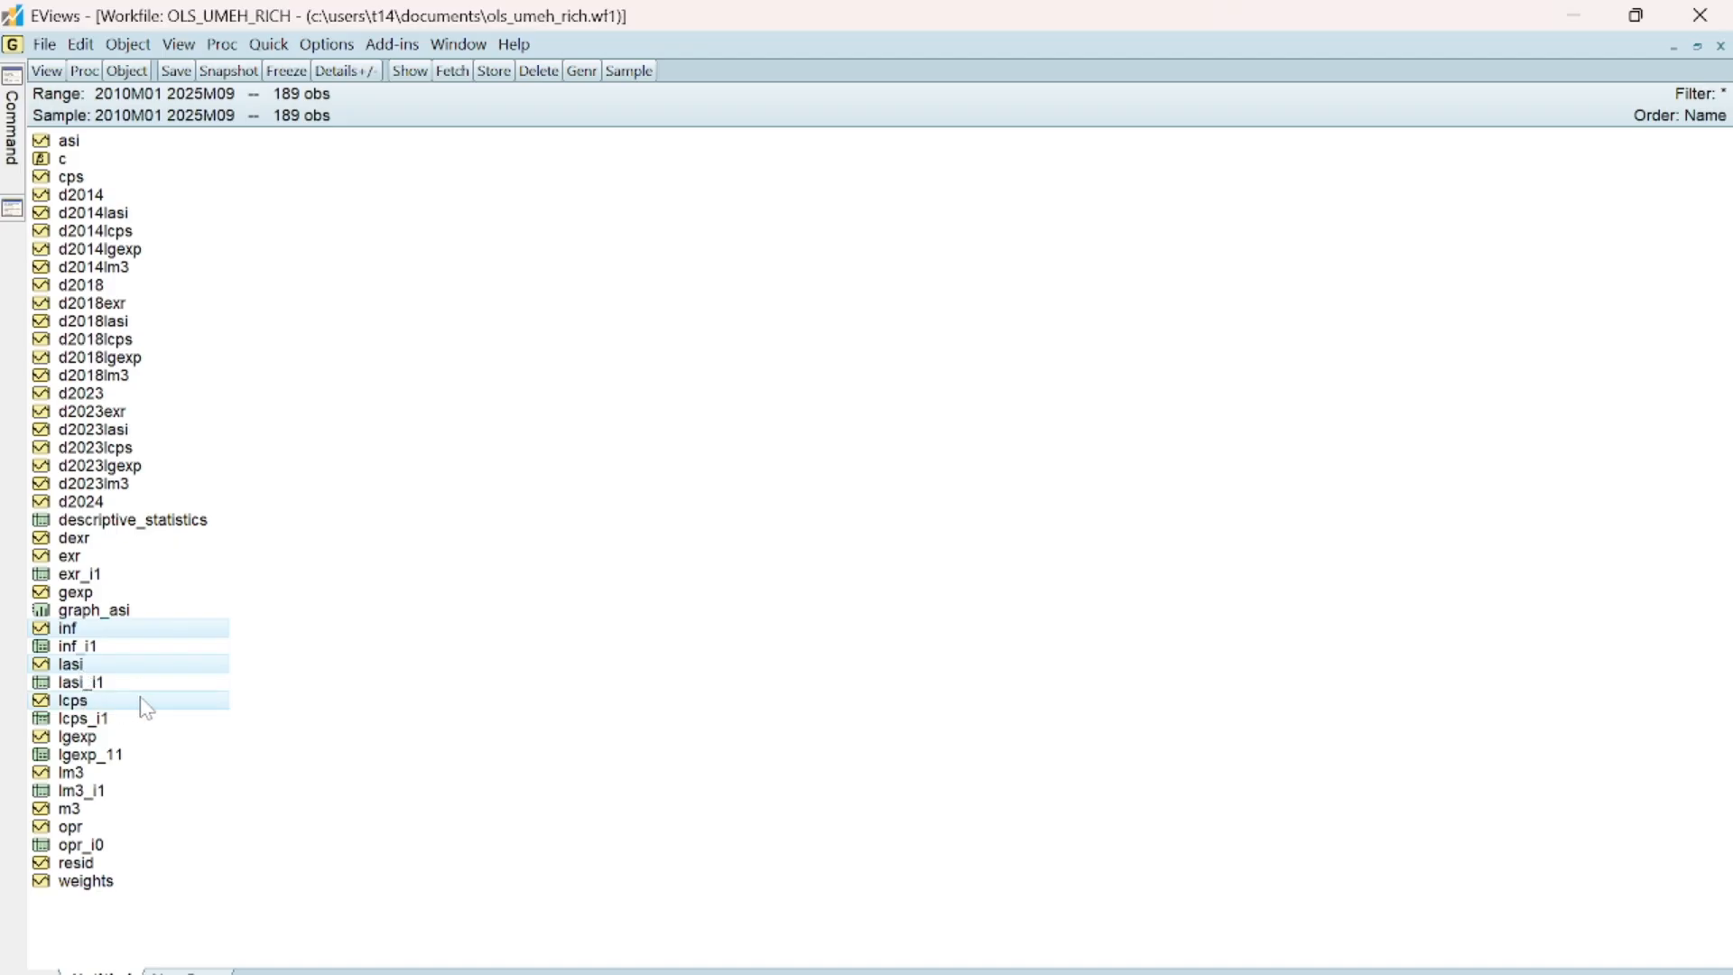
ctrl+click(81, 738)
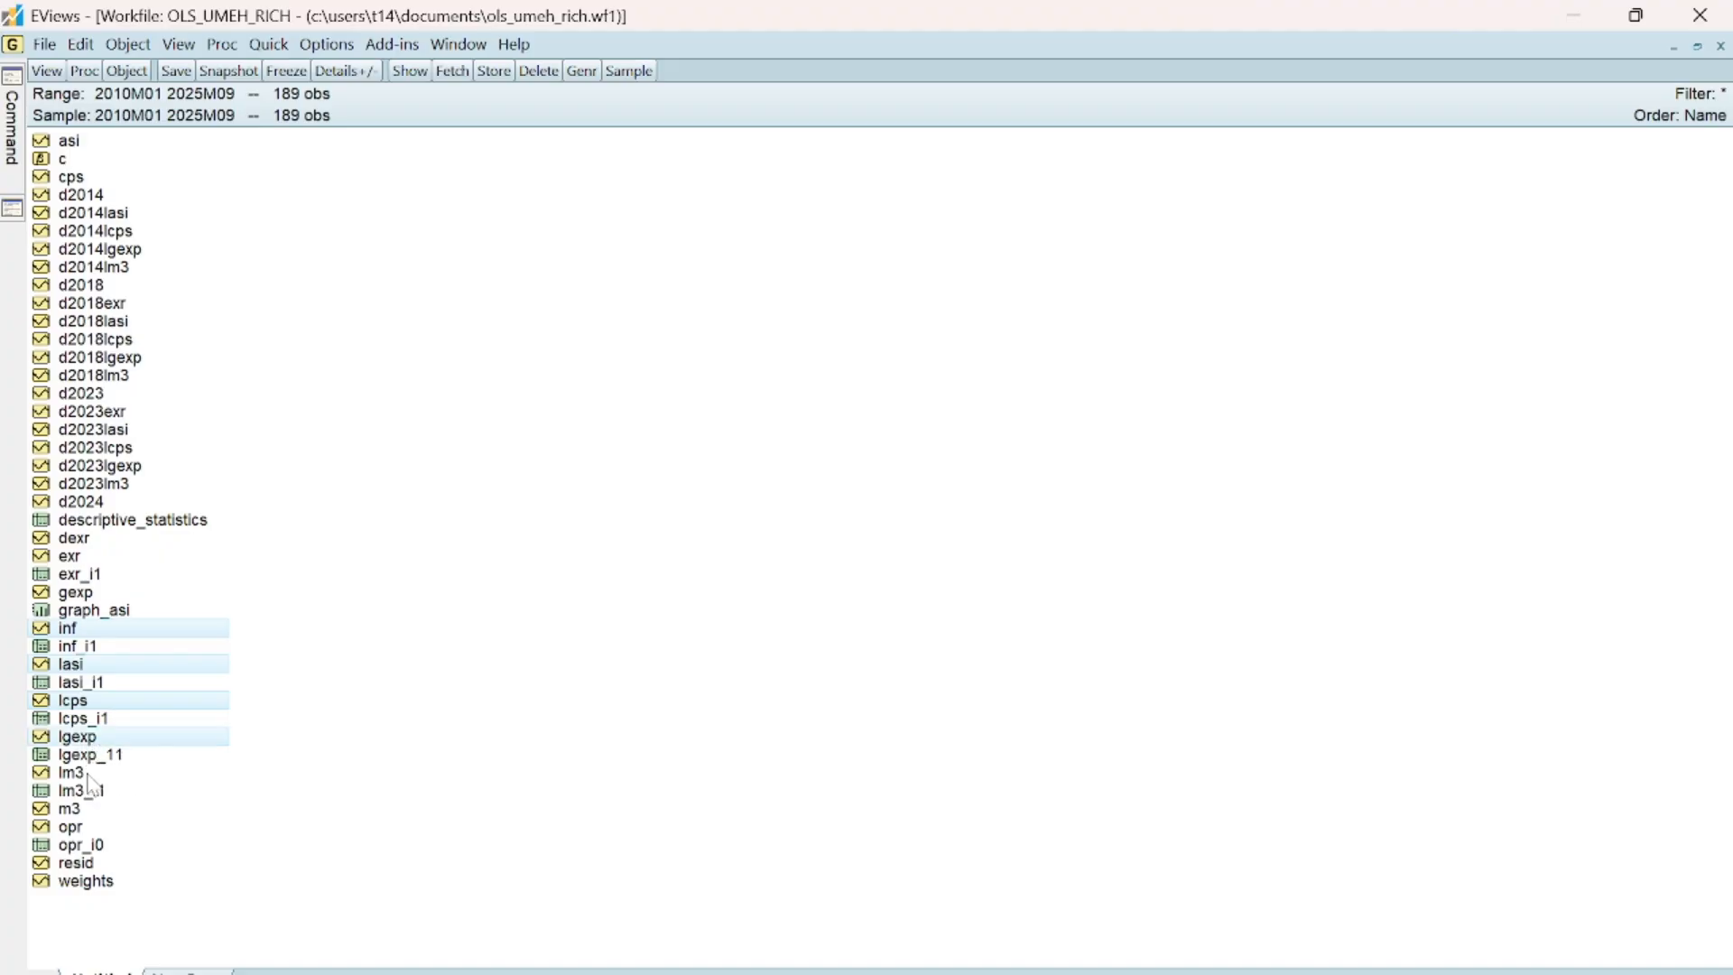
ctrl+click(89, 774)
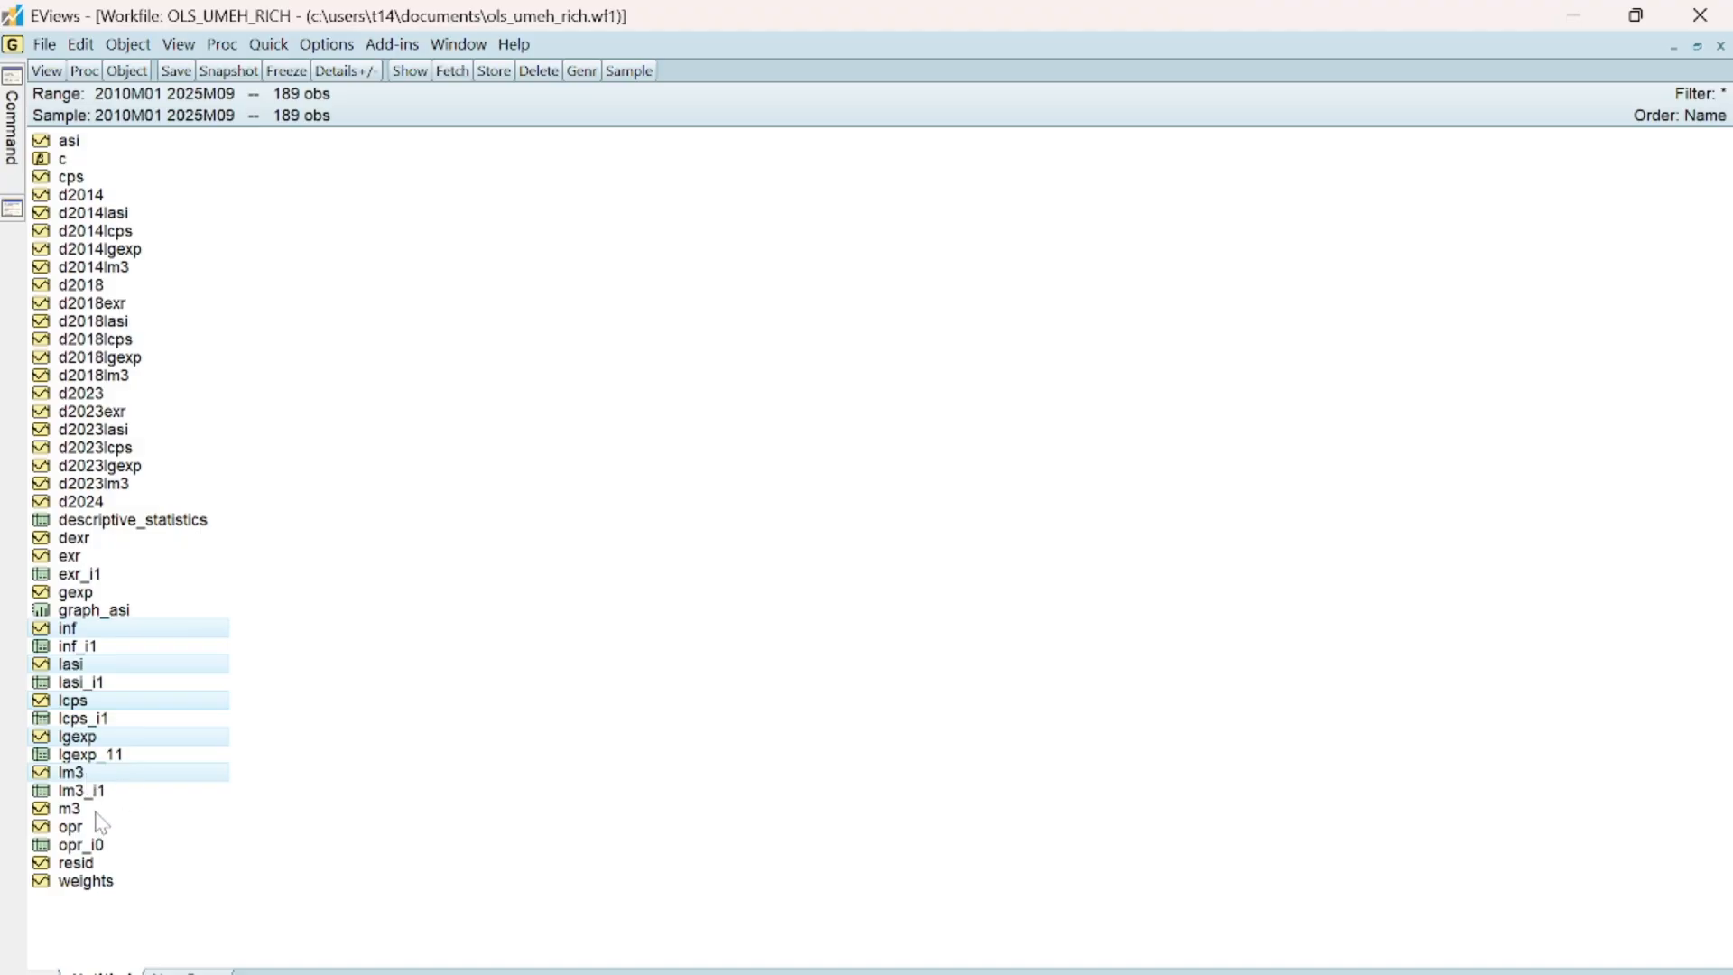
ctrl+click(81, 558)
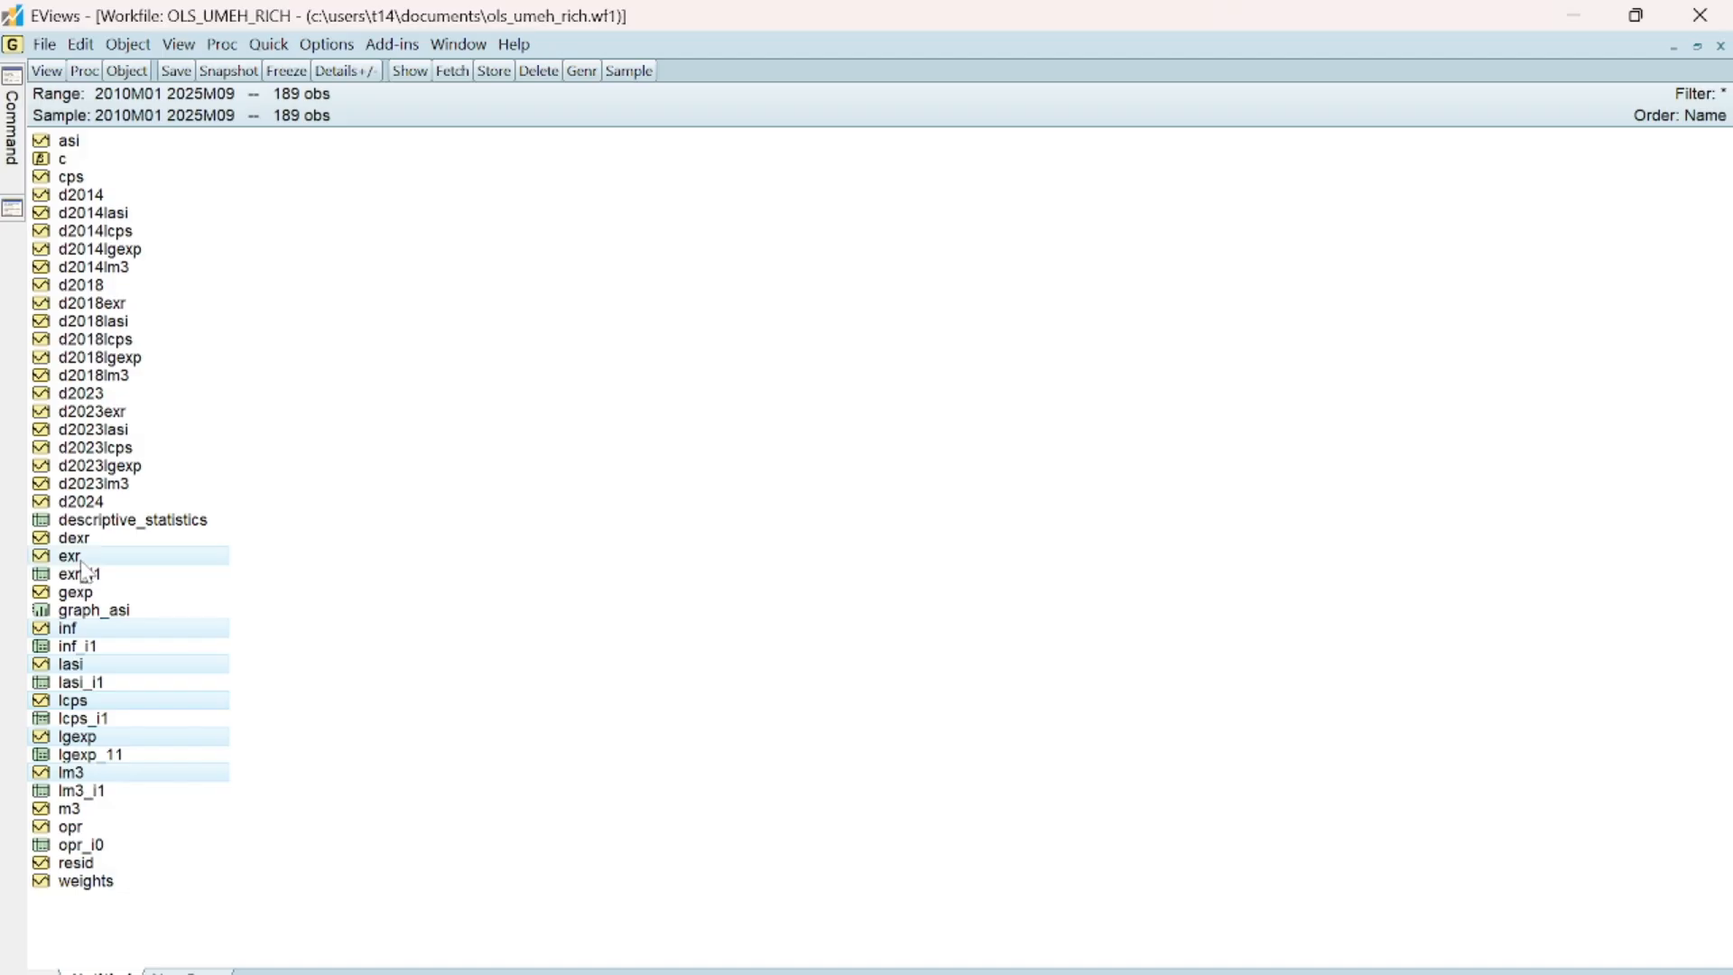
right_click(191, 668)
mouse_move(325, 675)
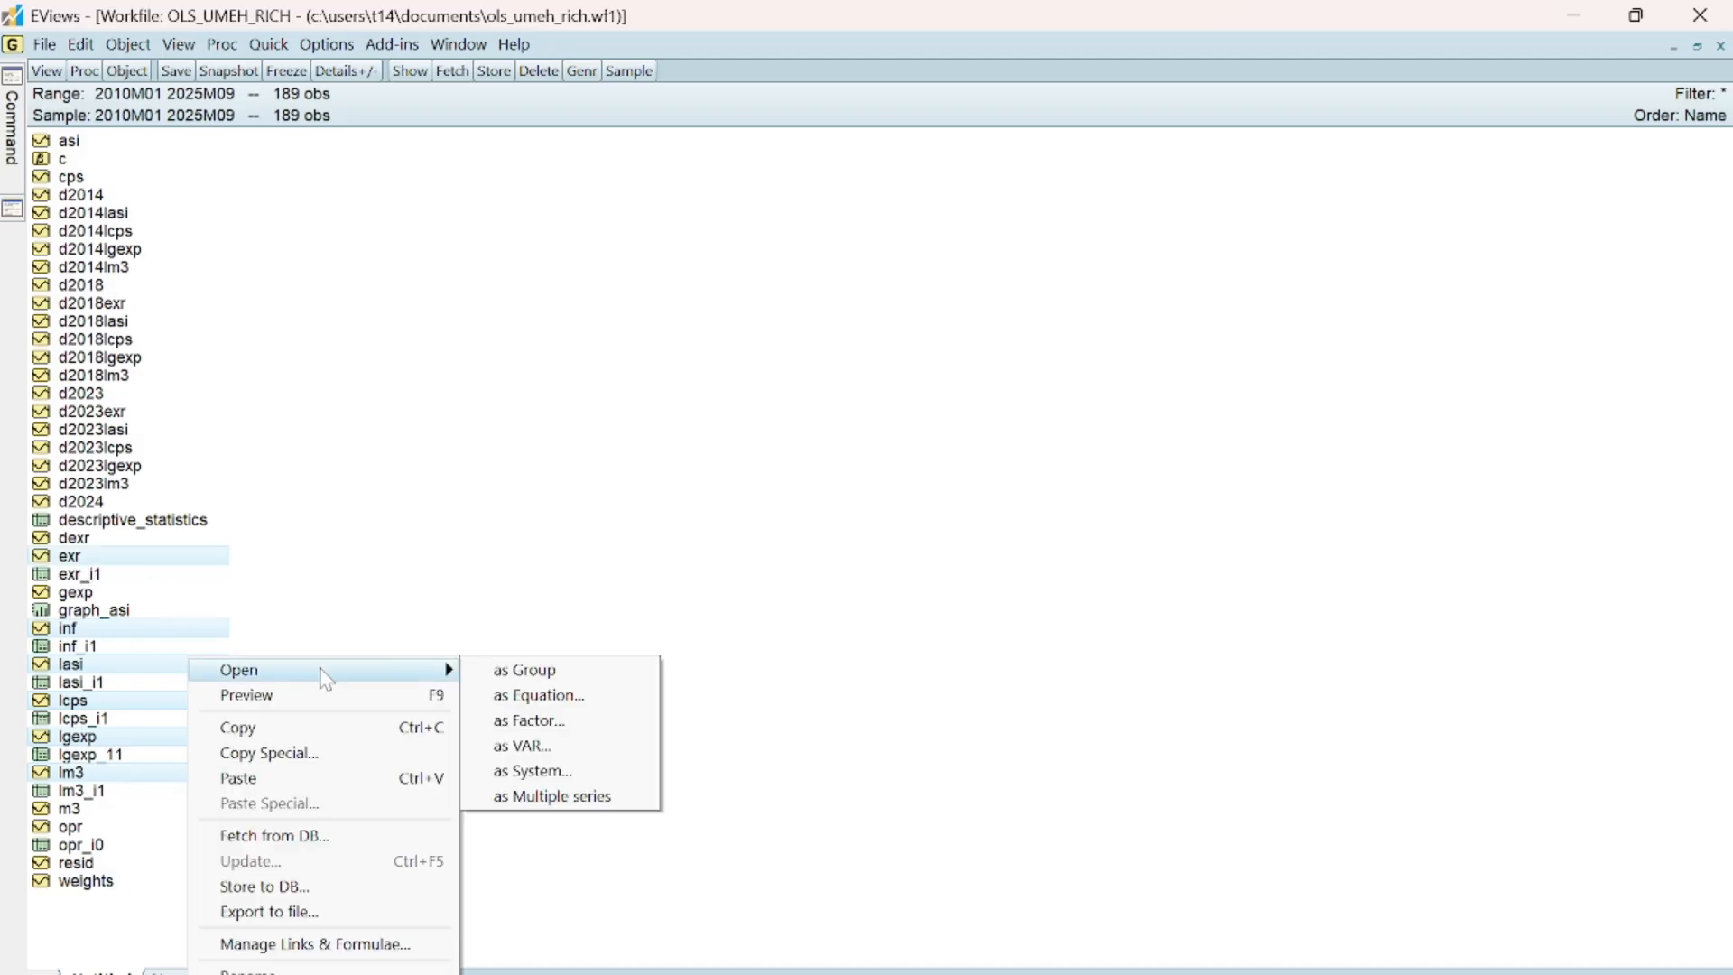
click(528, 697)
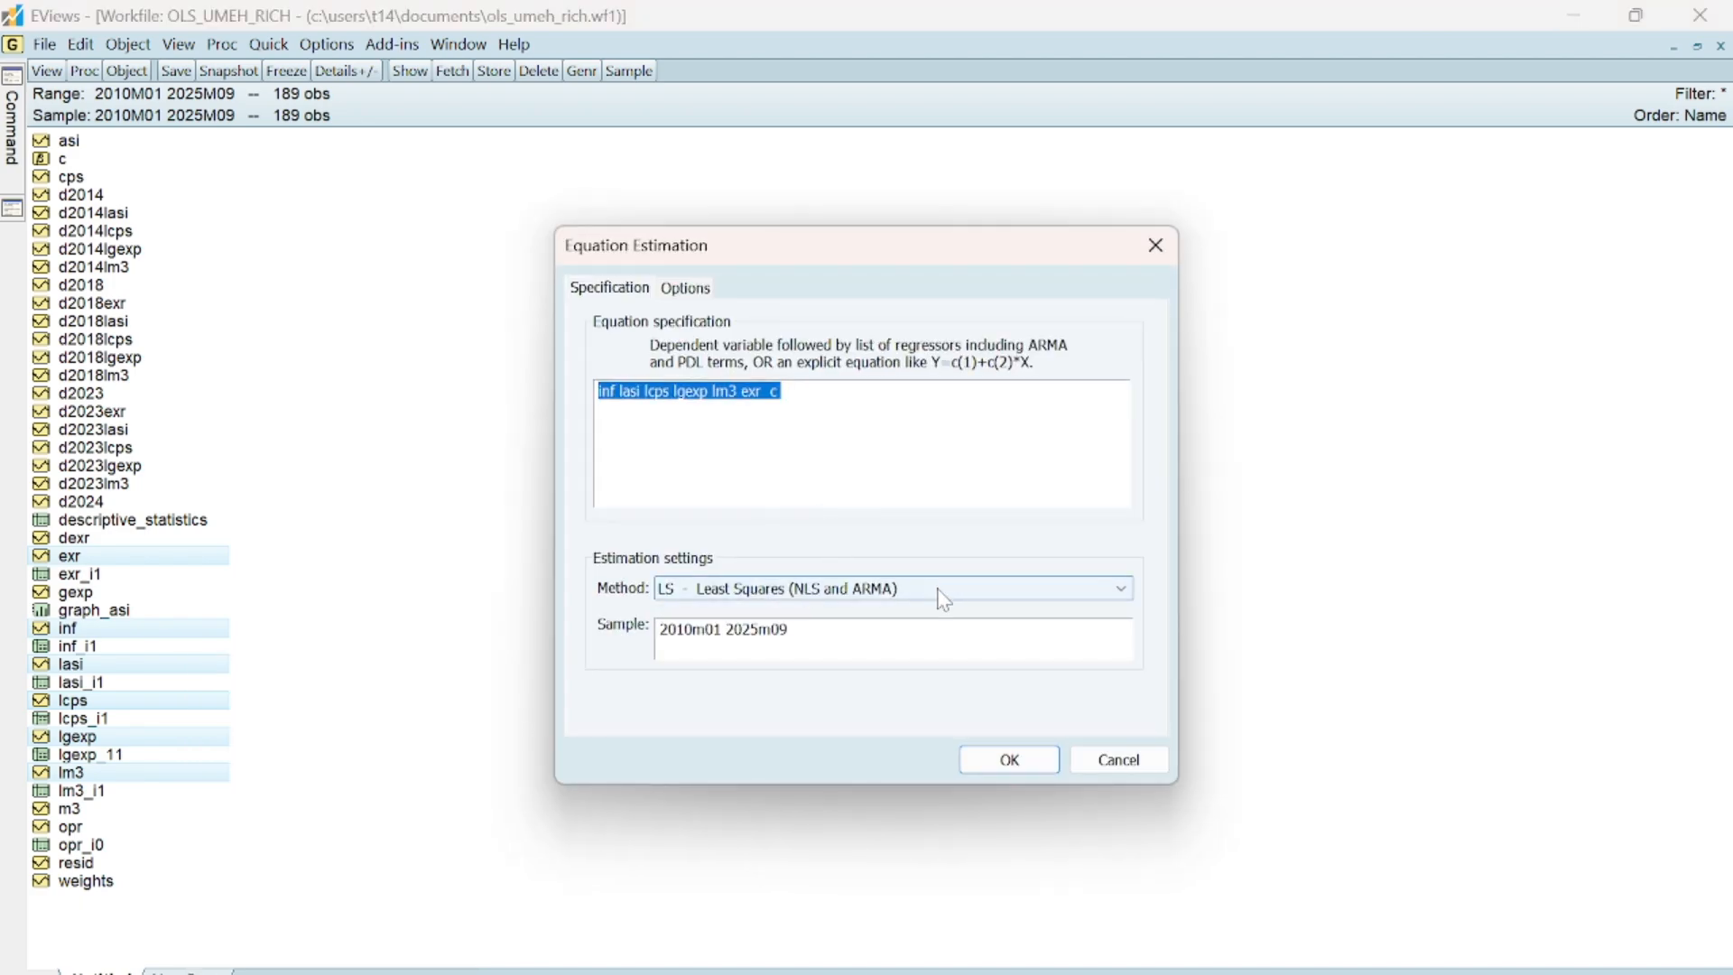
click(966, 764)
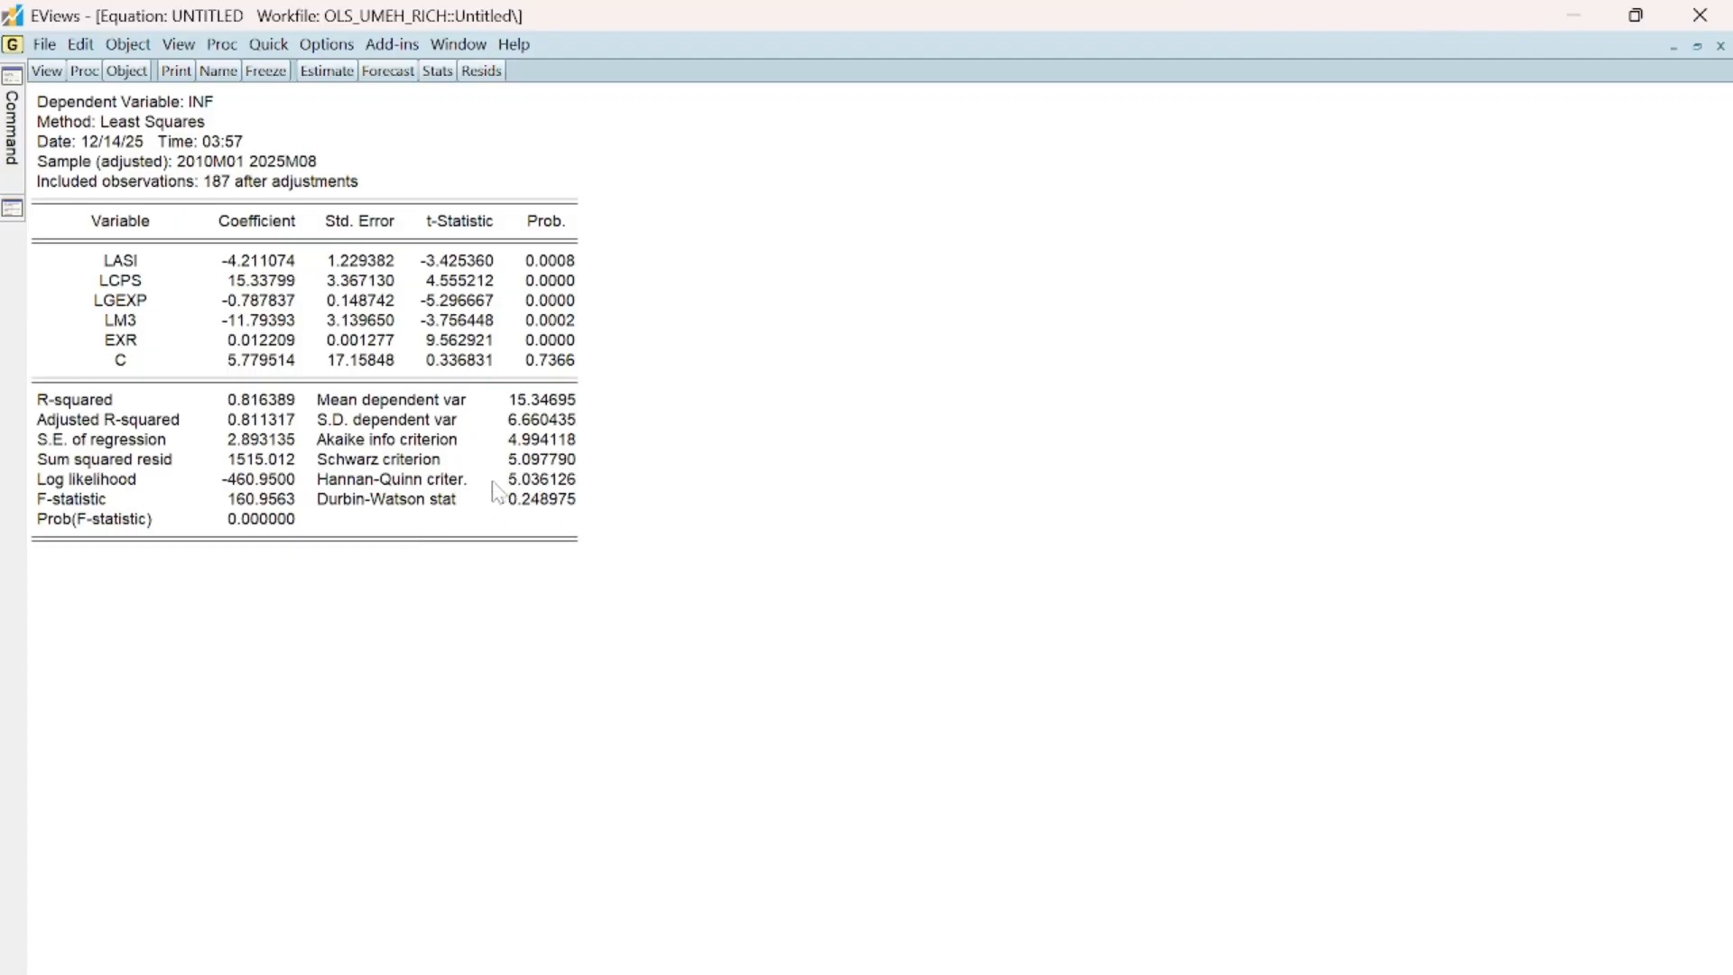
Step: Run the Breusch-Godfrey serial correlation LM test on the equation's residuals with 2 lags
click(47, 72)
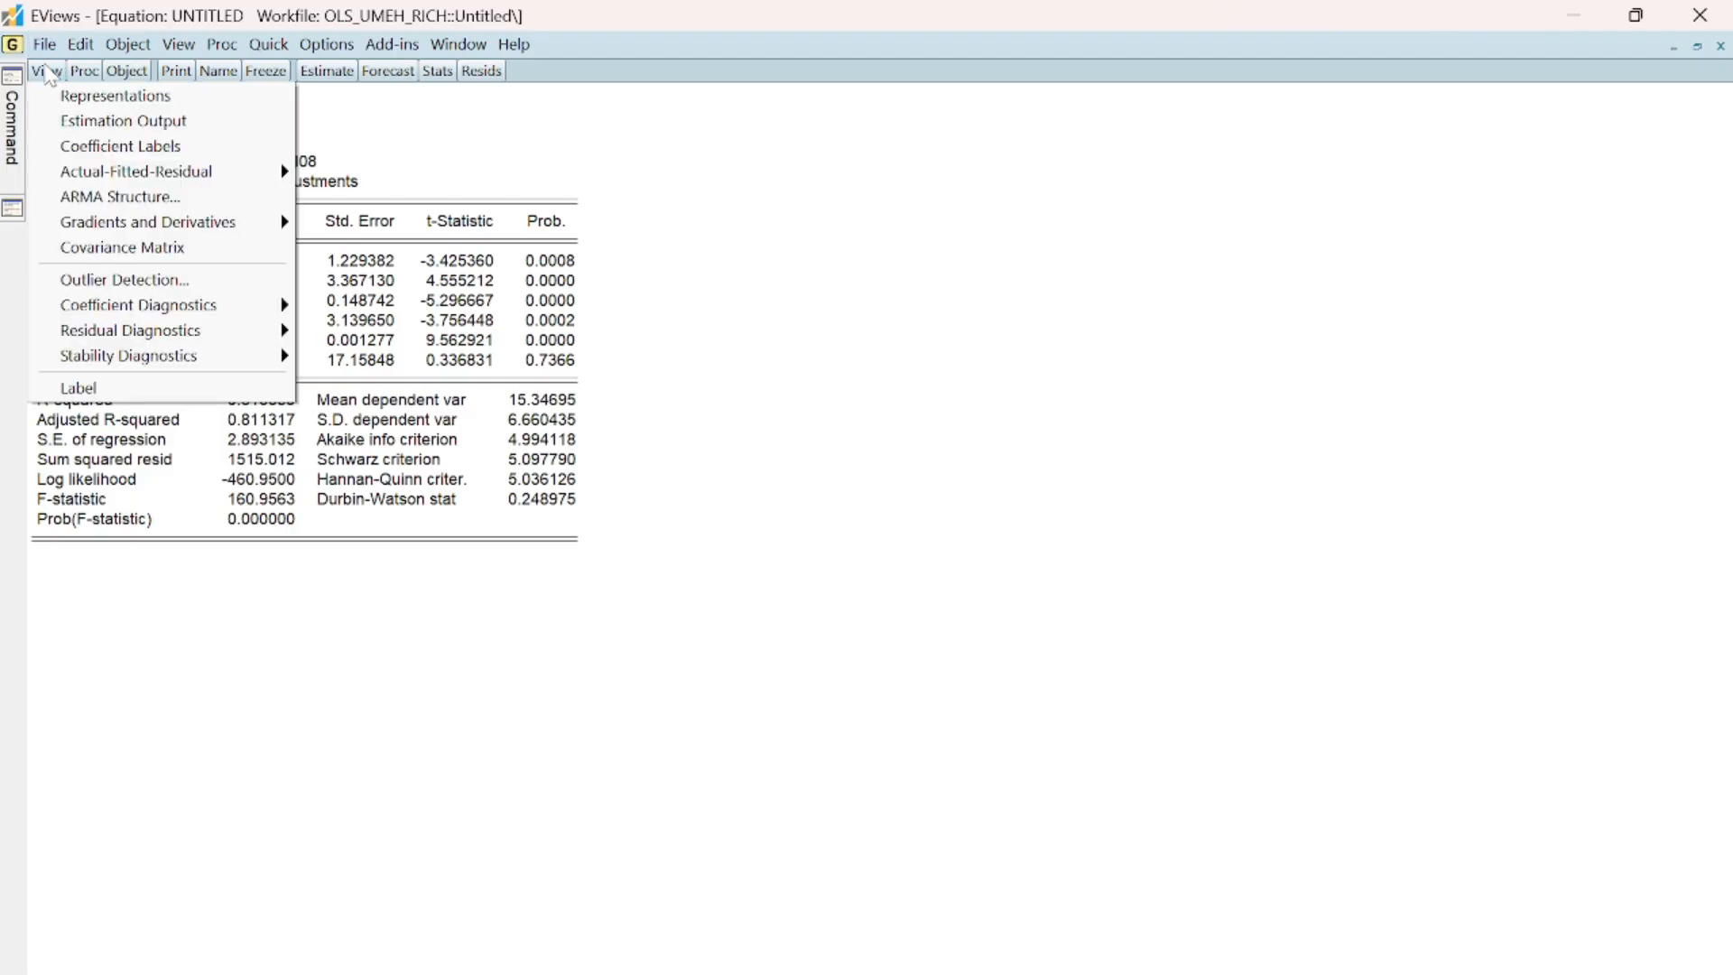
mouse_move(211, 341)
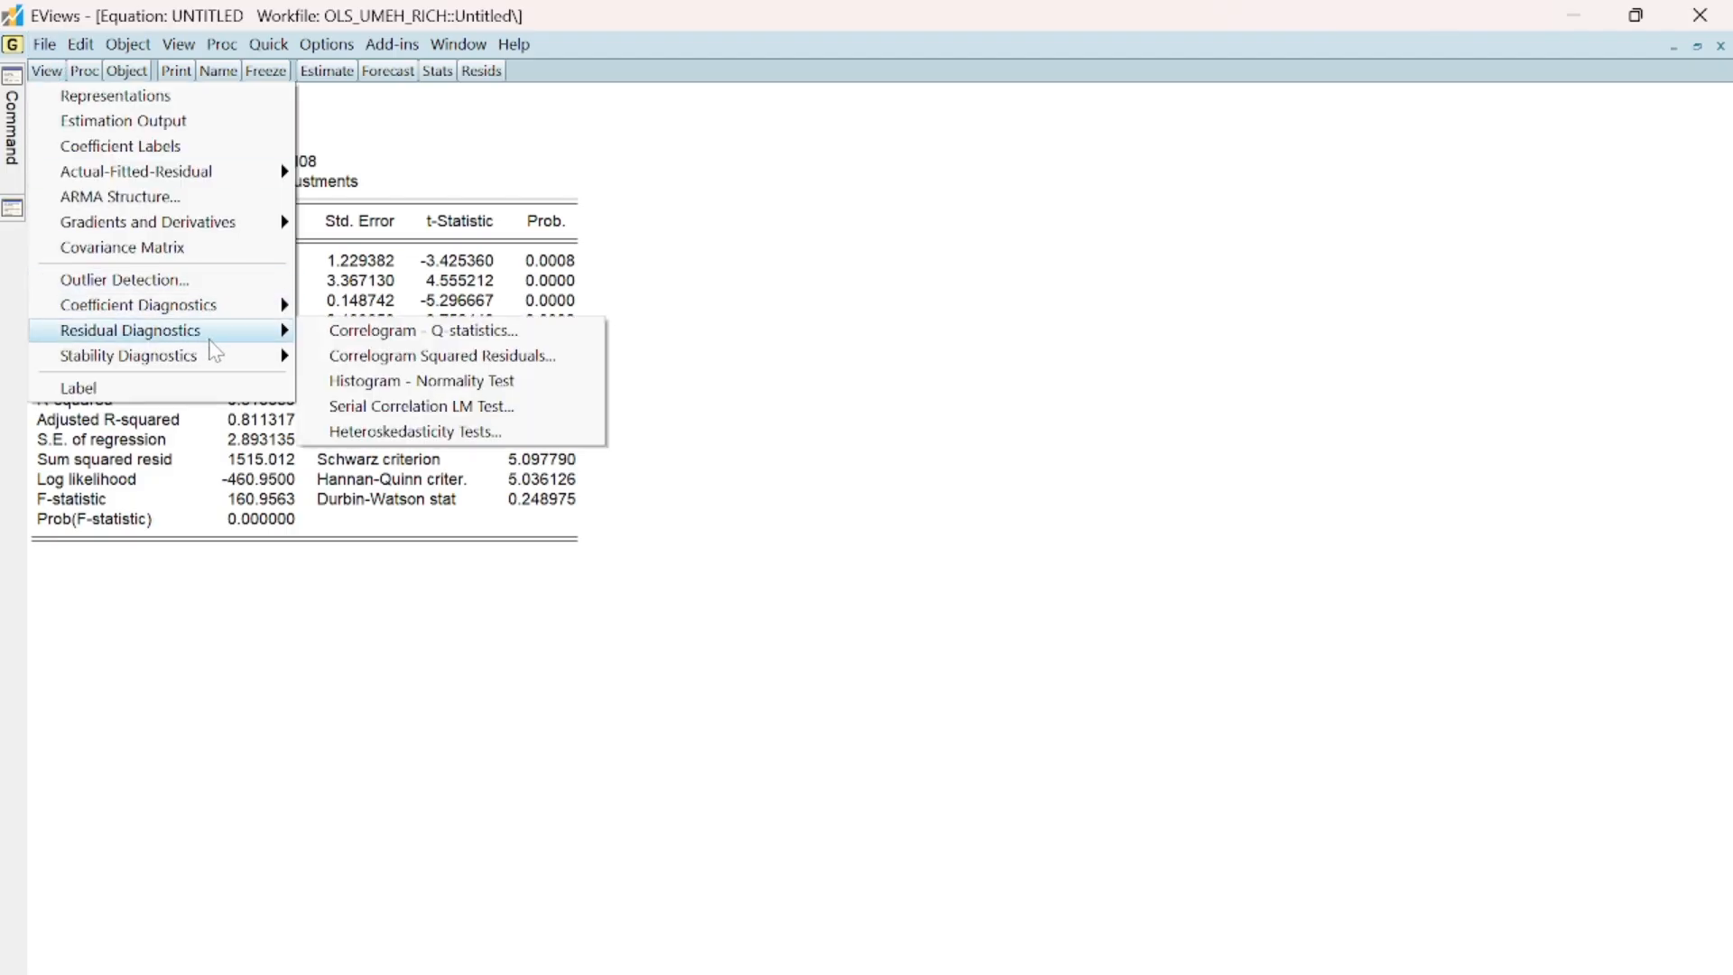
click(416, 407)
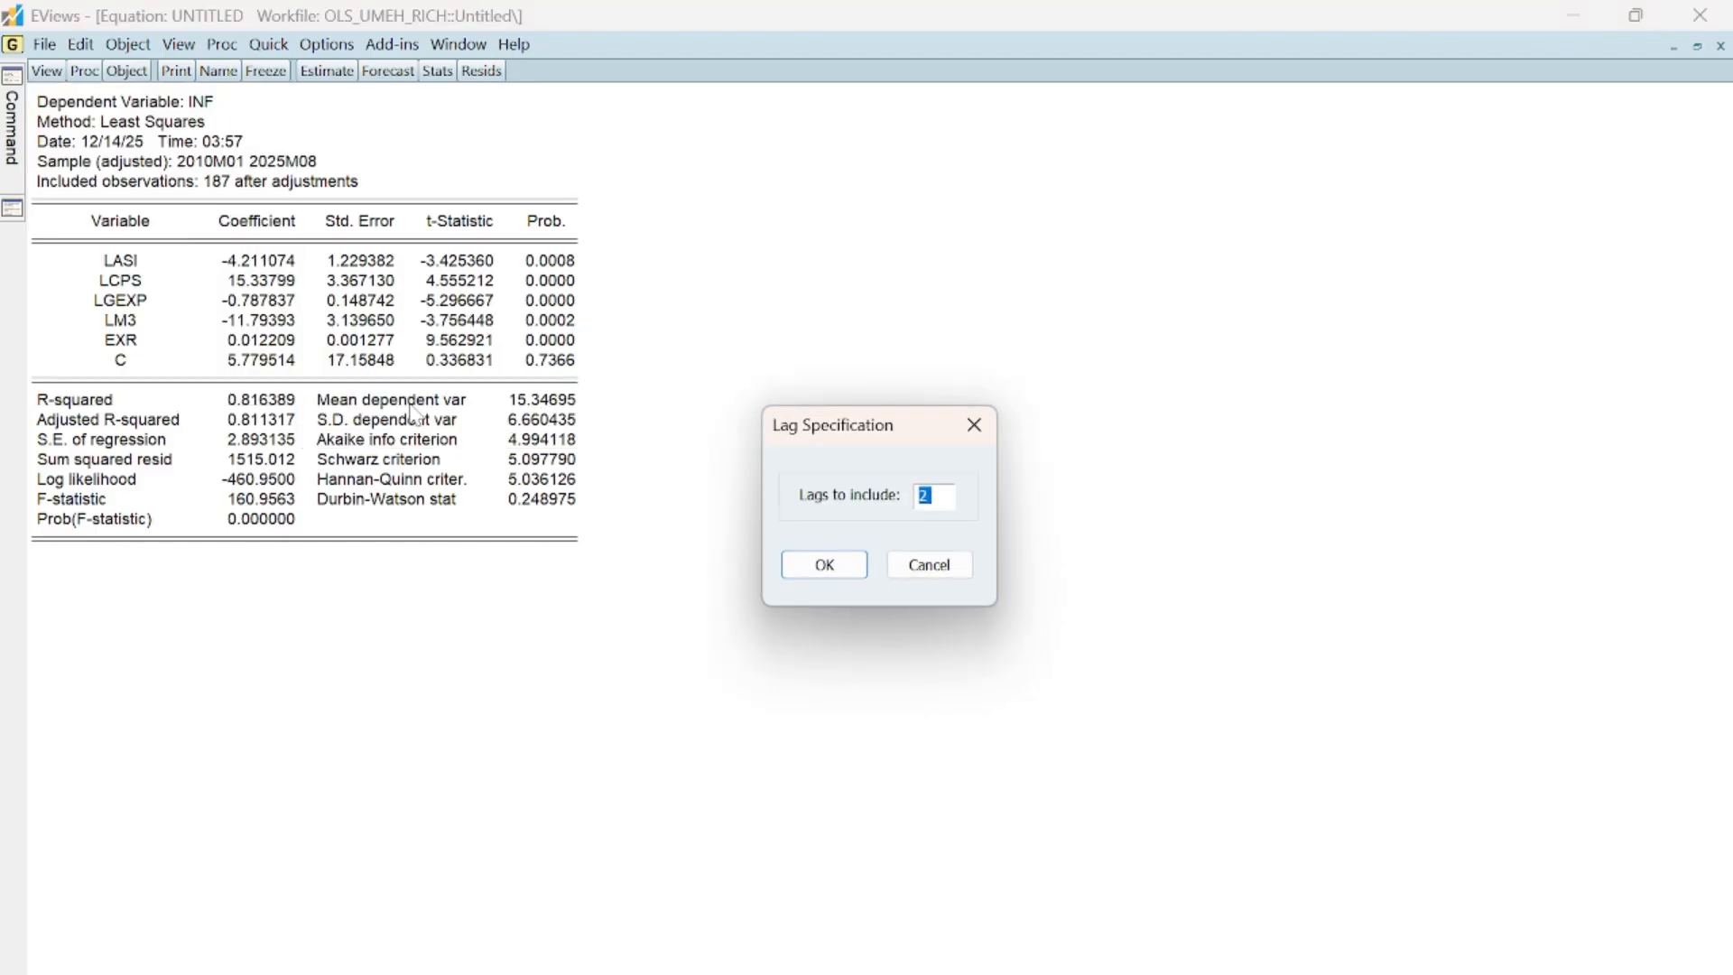
click(823, 566)
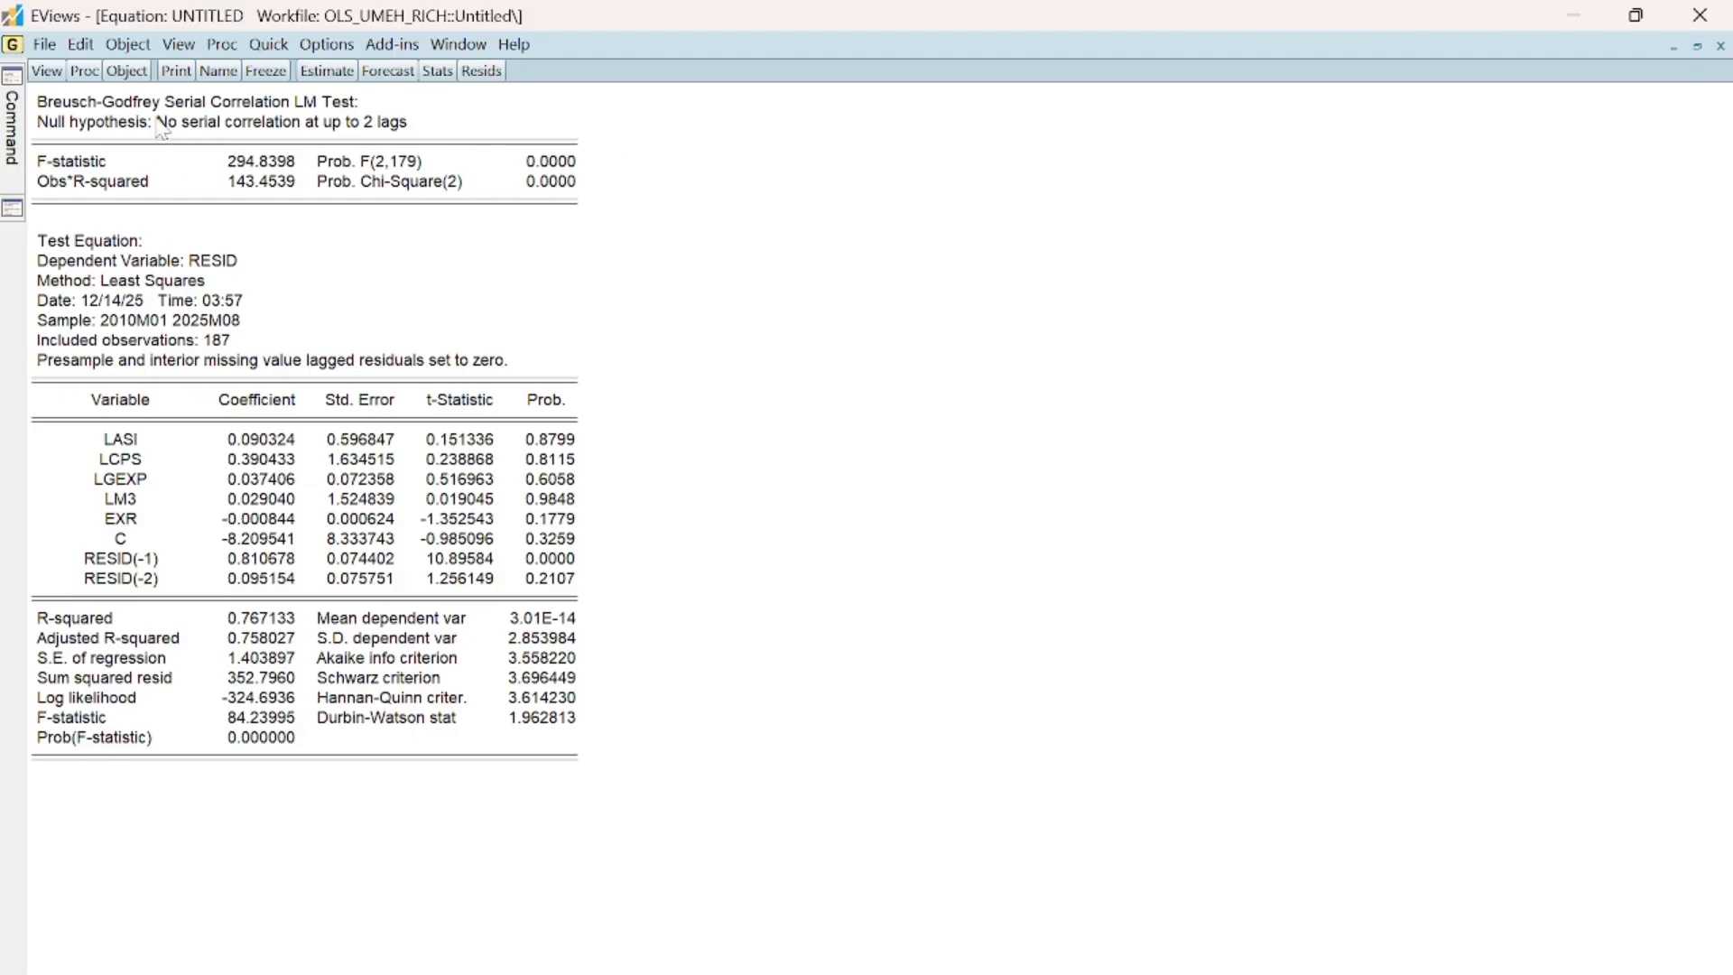
Step: Run the Breusch-Pagan-Godfrey heteroskedasticity test on the equation using the original regressors
click(48, 70)
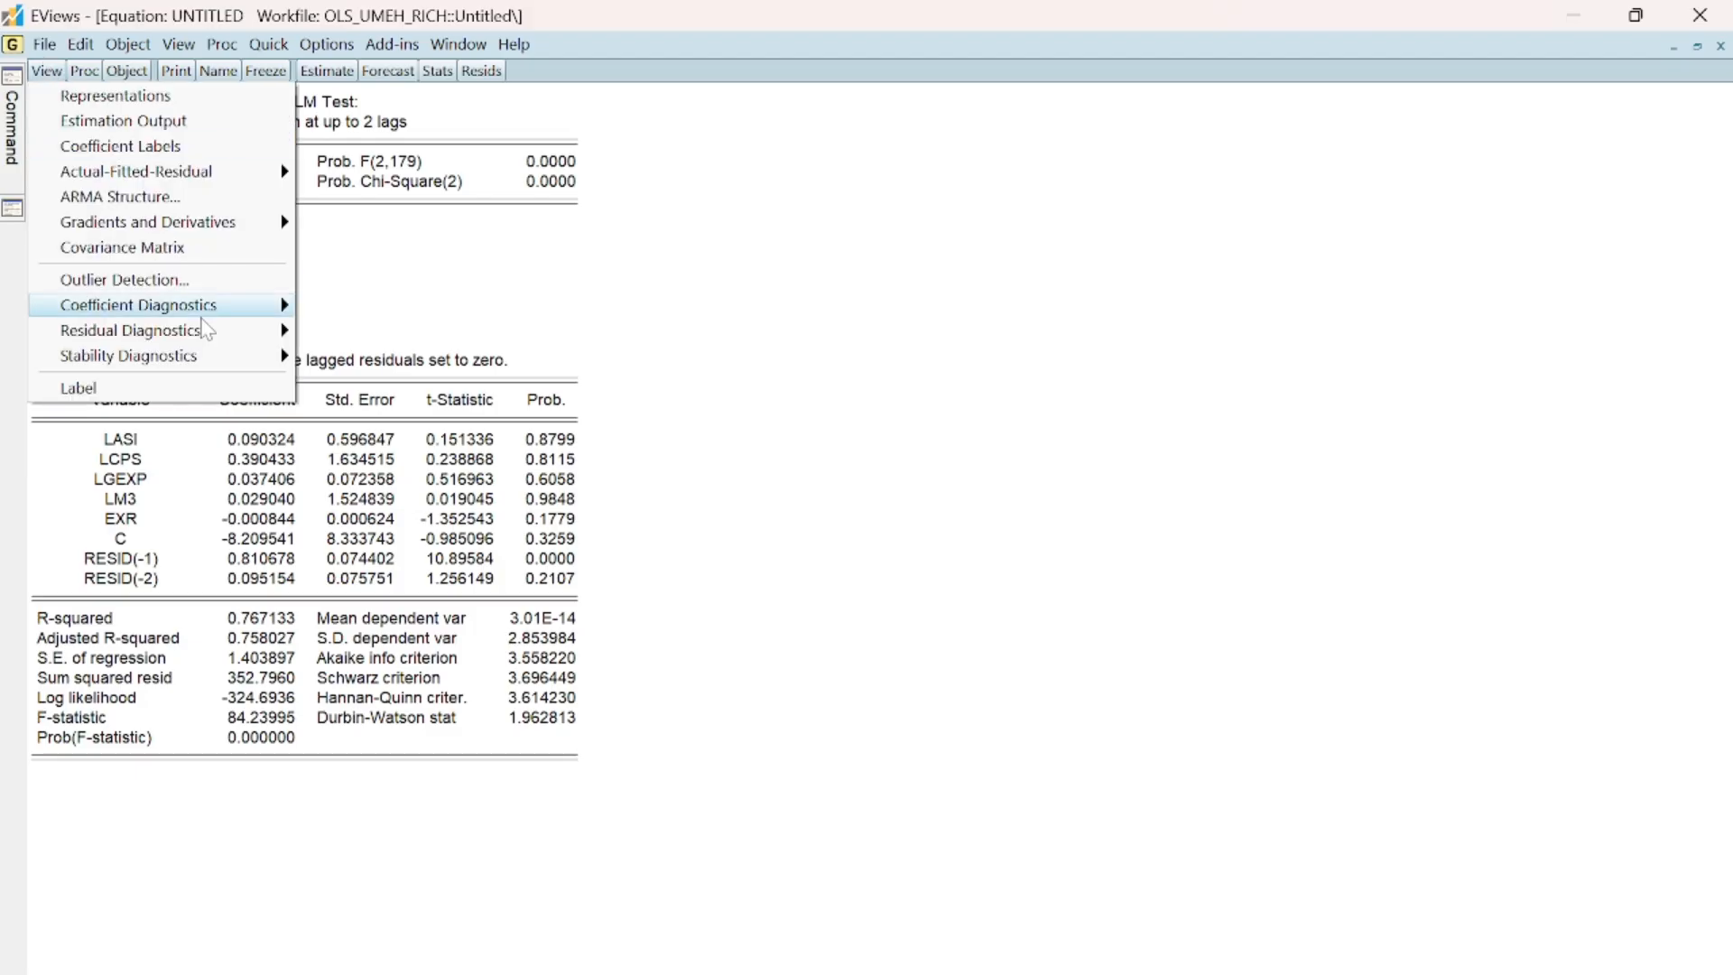
mouse_move(221, 331)
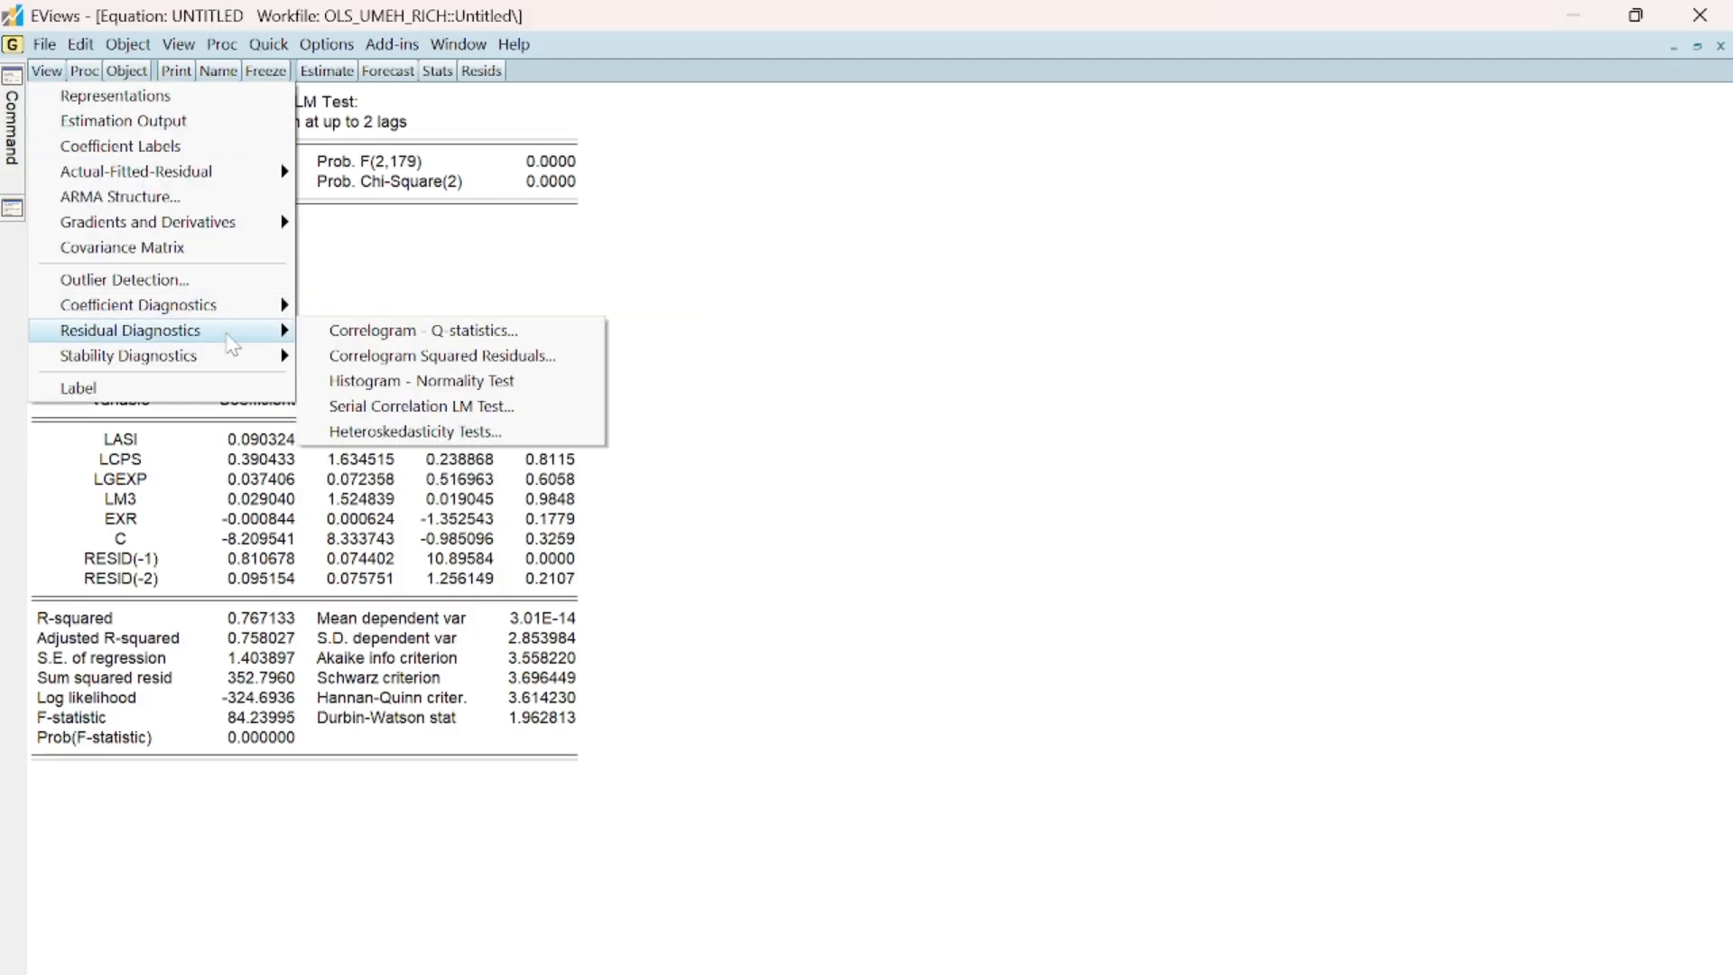
click(442, 433)
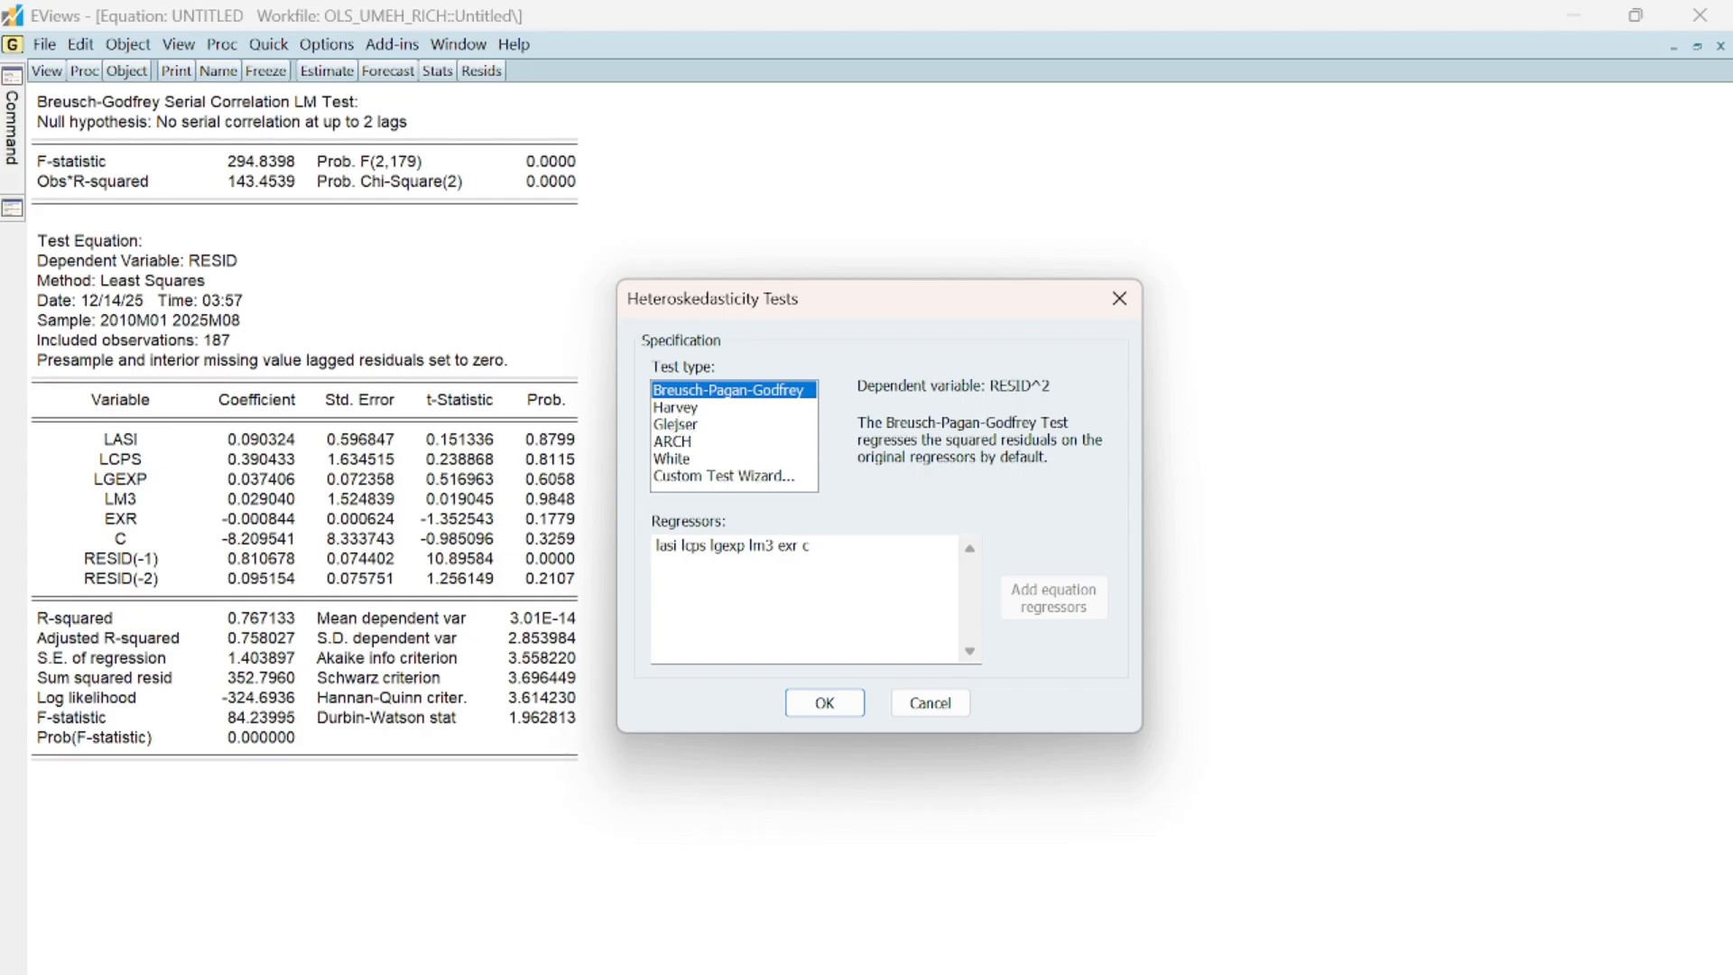
click(815, 704)
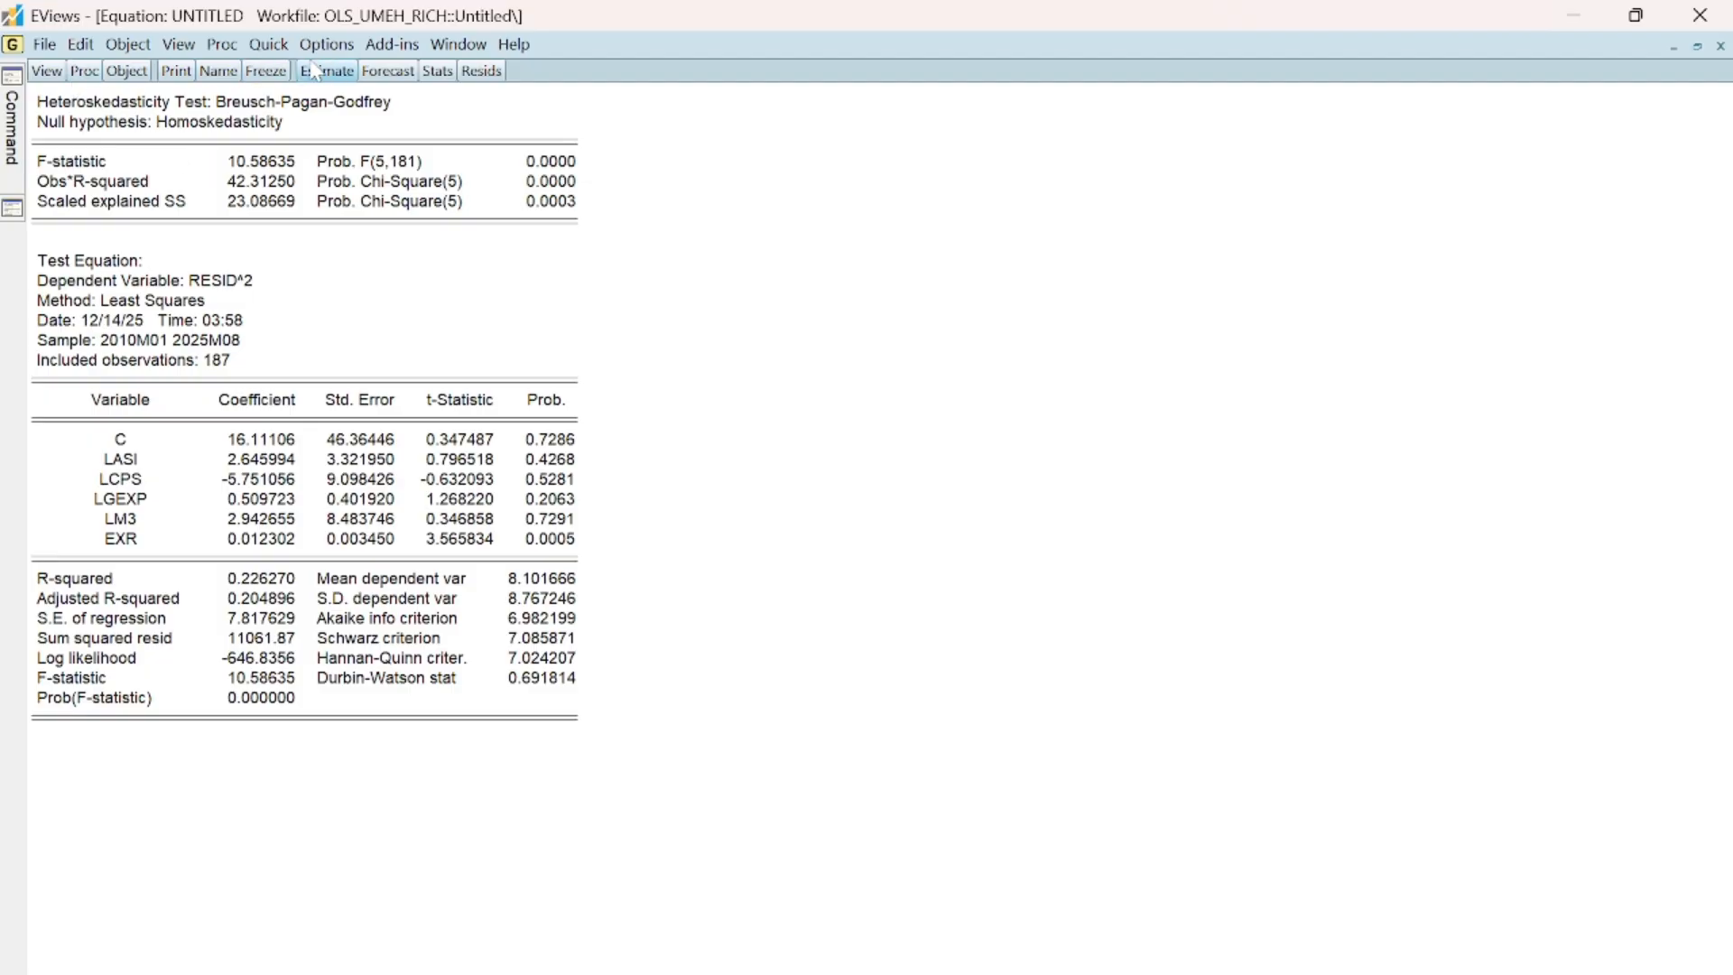
Step: Display the actual, fitted and residual graph of the equation
click(52, 72)
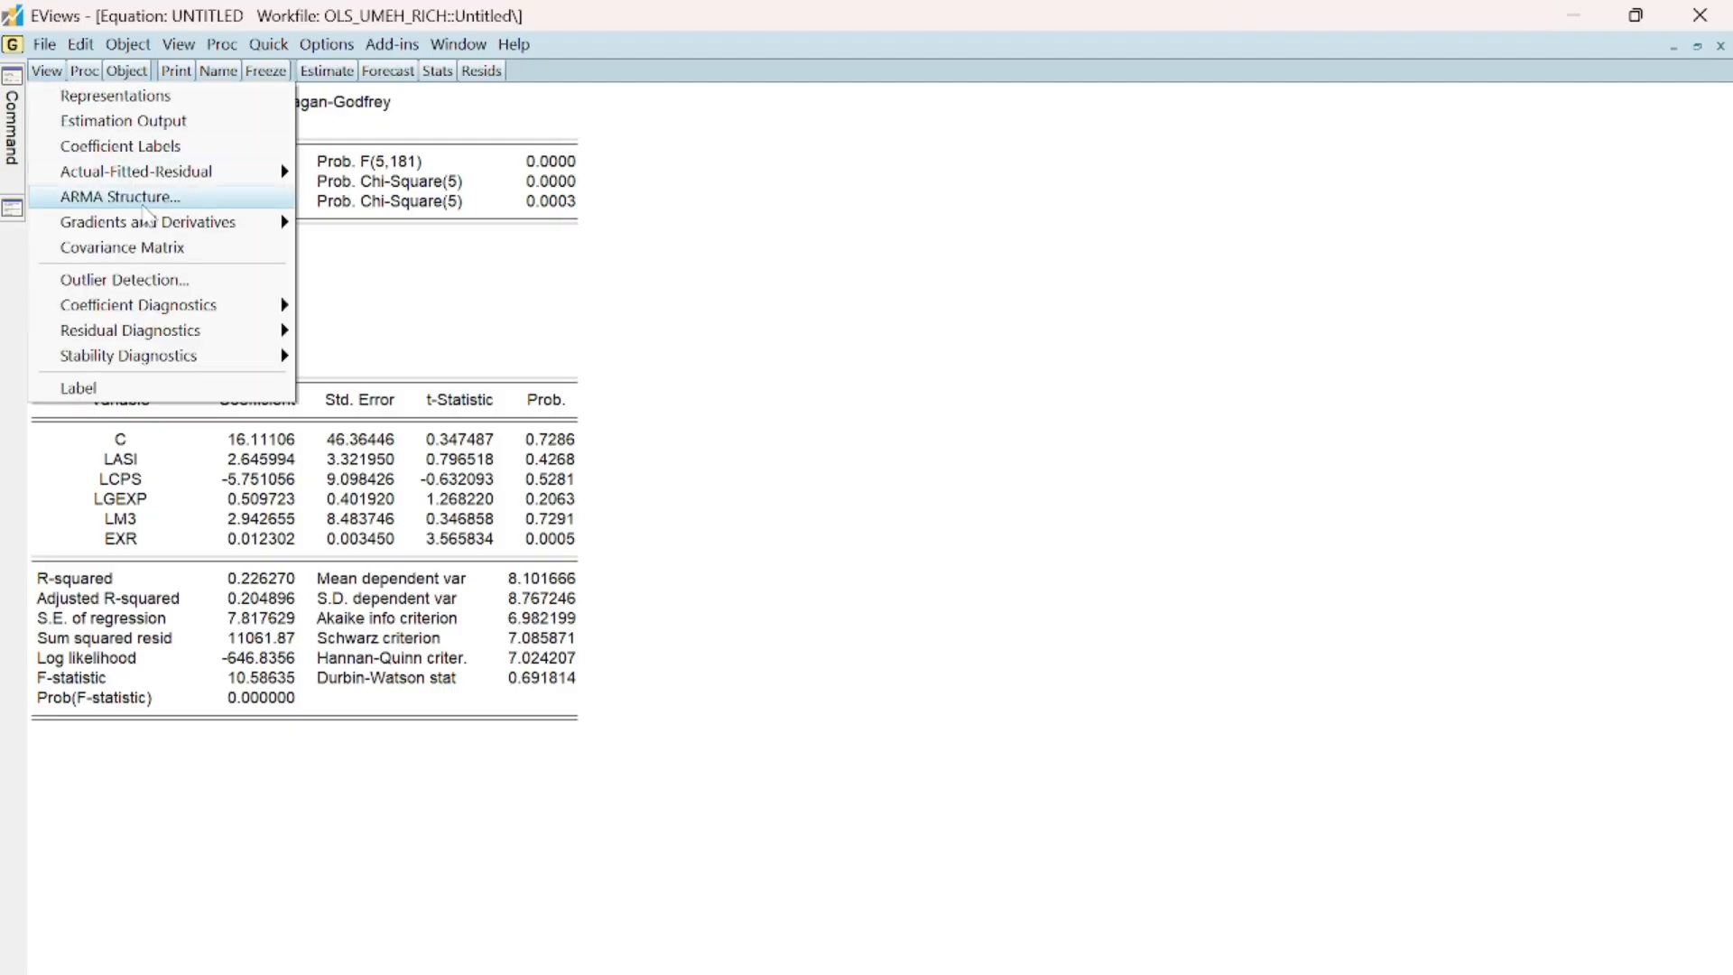
mouse_move(238, 180)
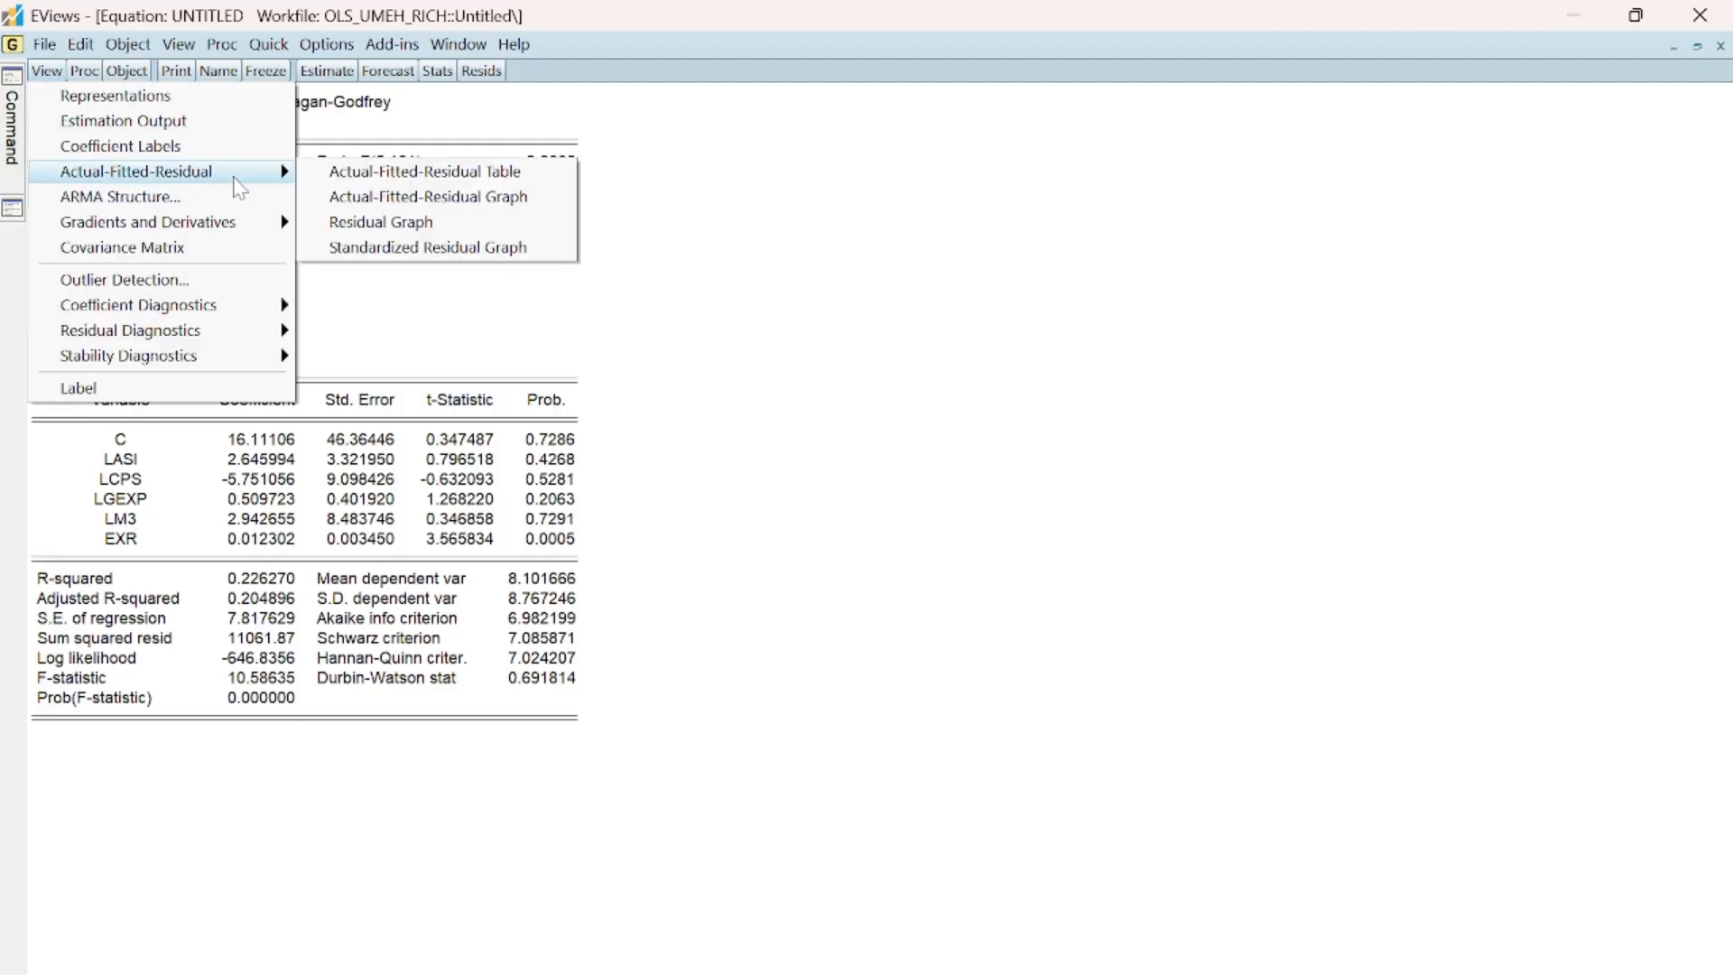
click(419, 198)
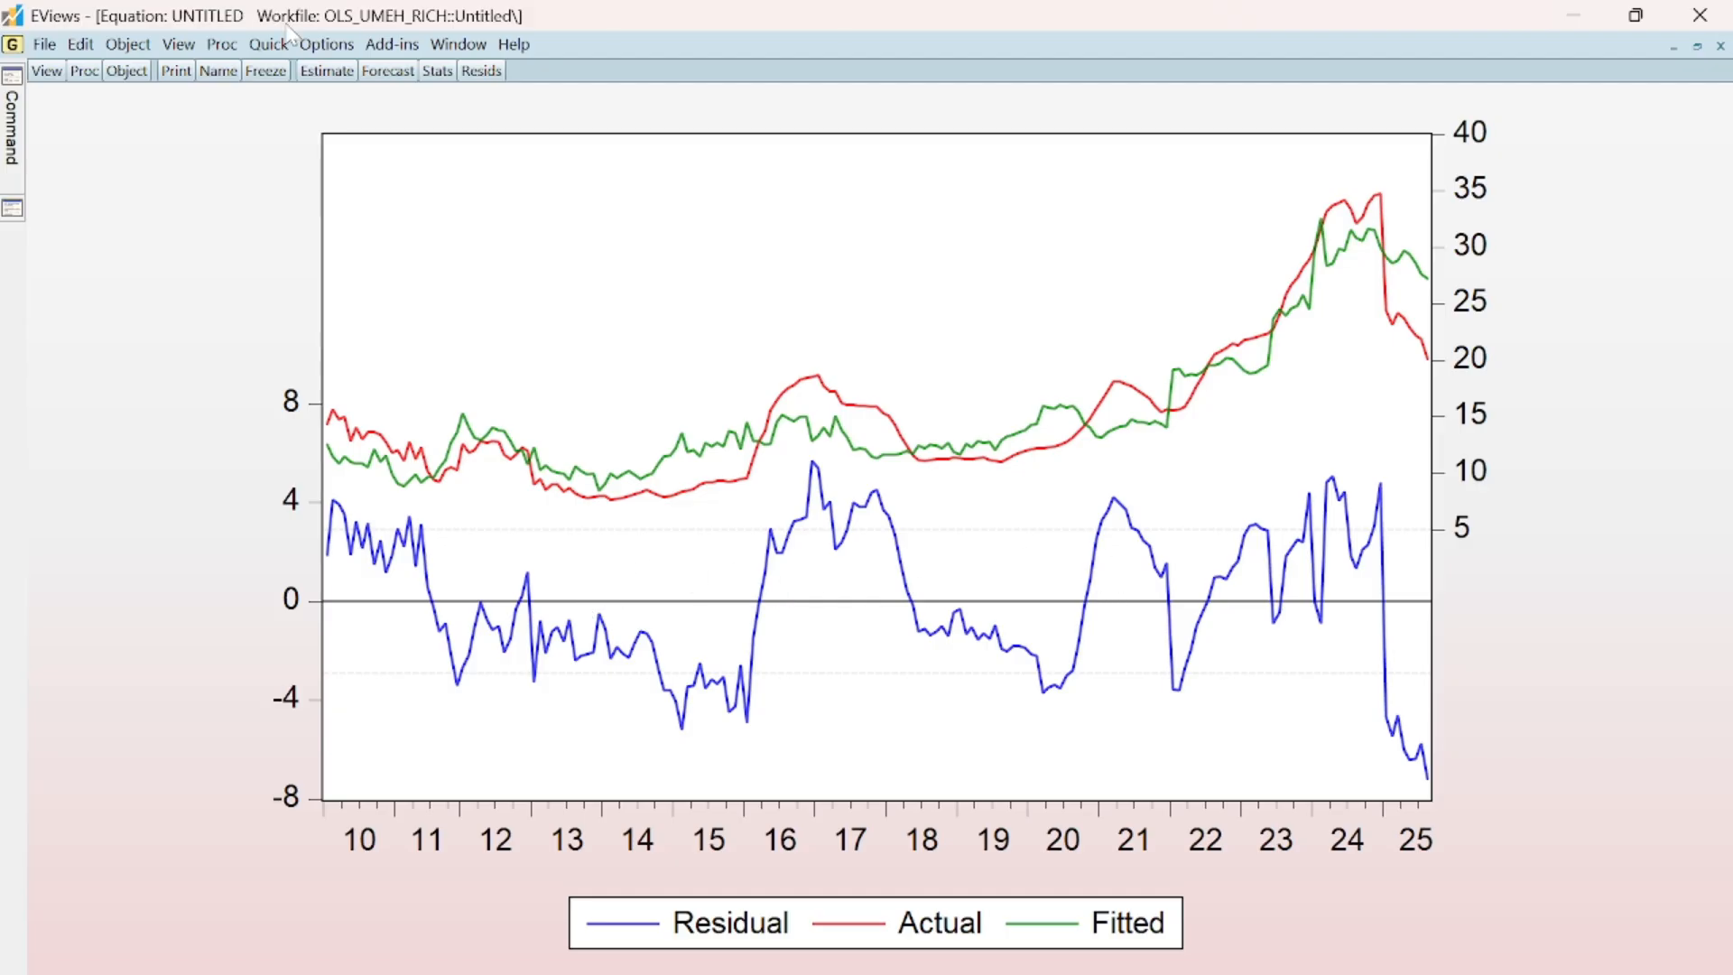
Step: Re-estimate the equation and run a multiple breakpoint test with sequential L+1 breaks vs. L, maximum 5 breaks, 15% trimming and 0.05 significance
click(323, 70)
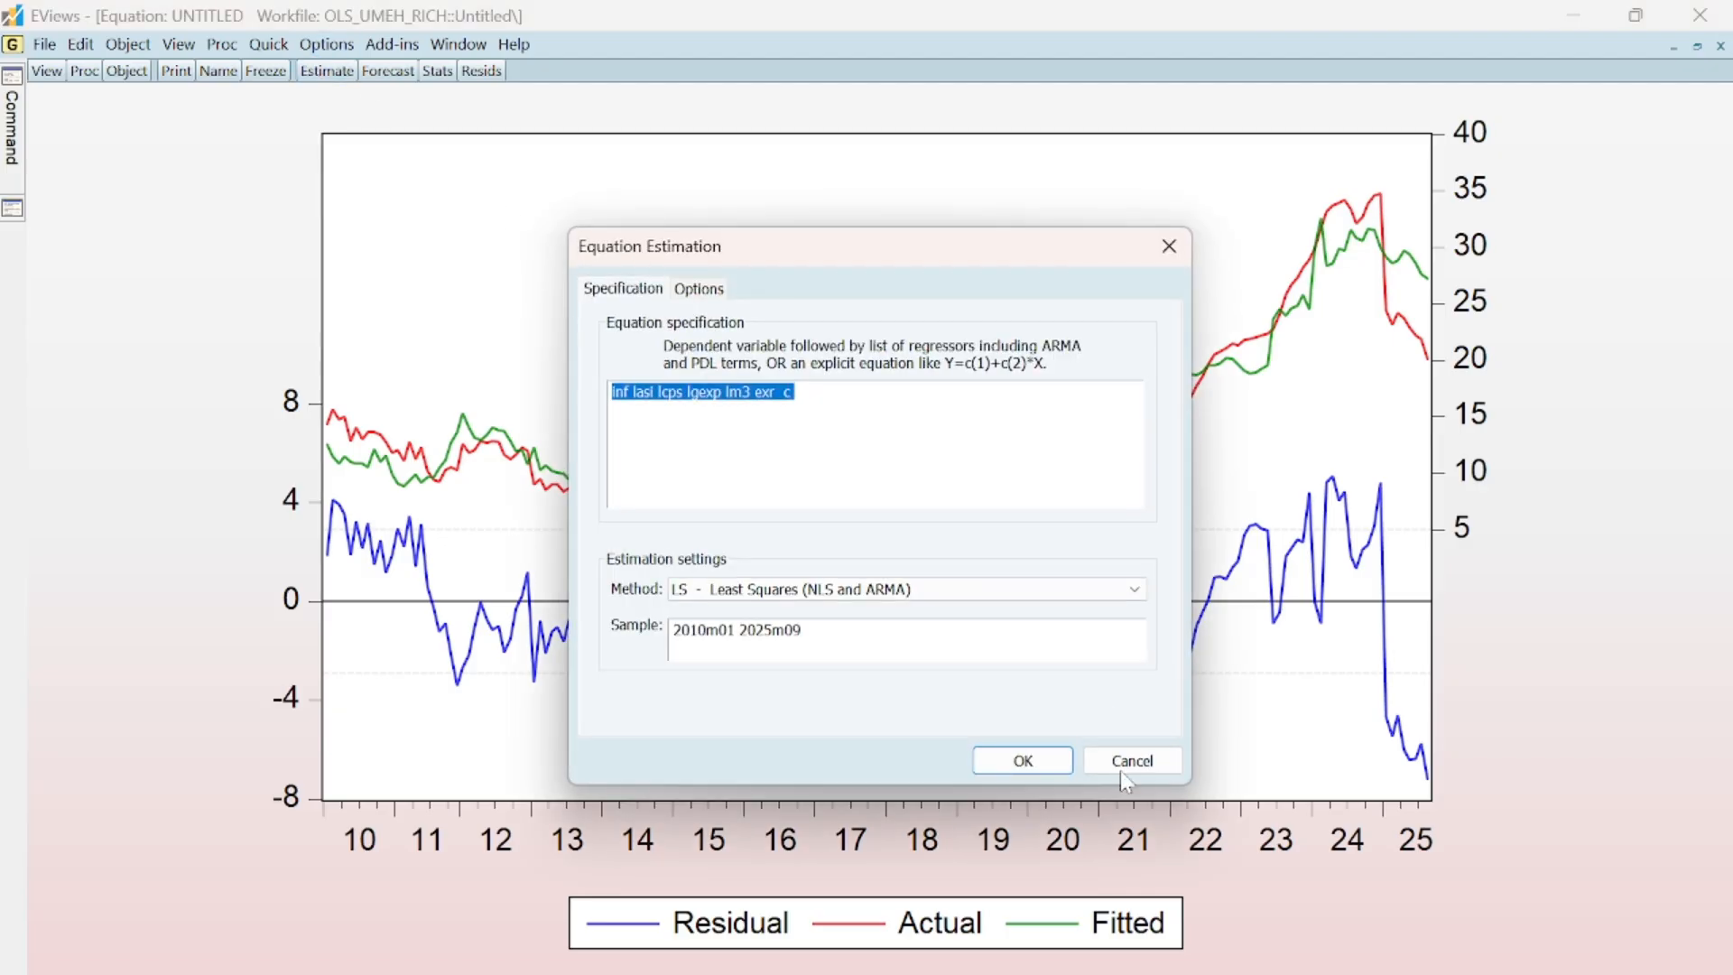
click(1023, 761)
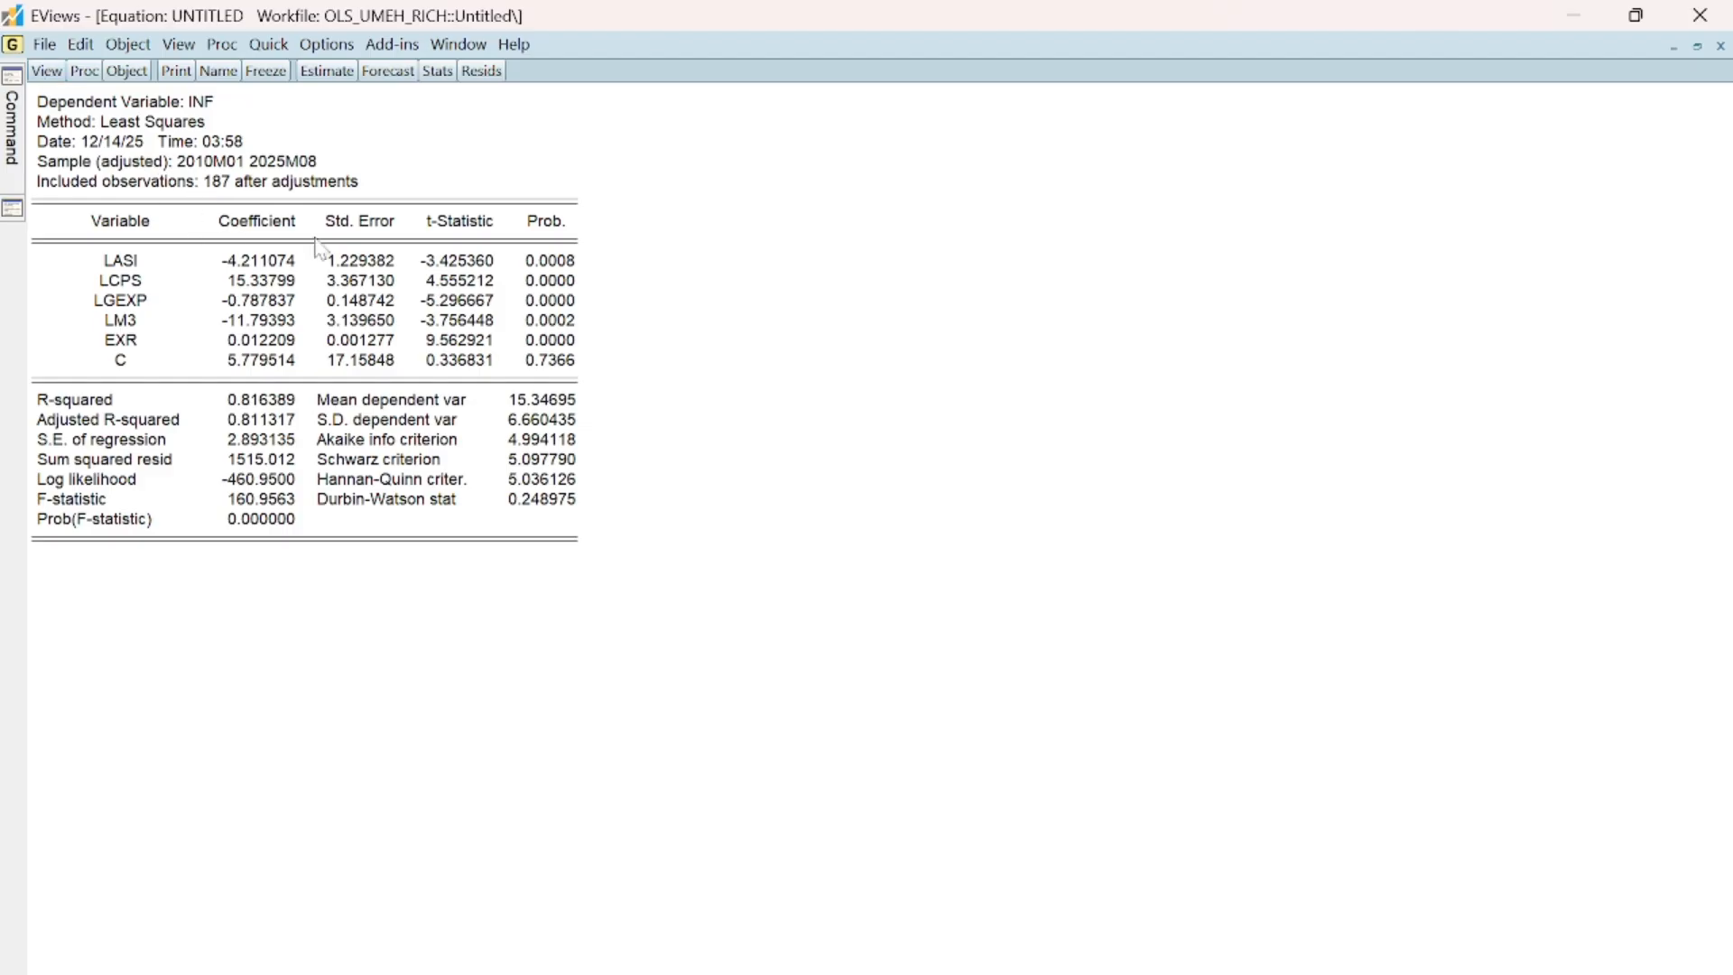
click(45, 71)
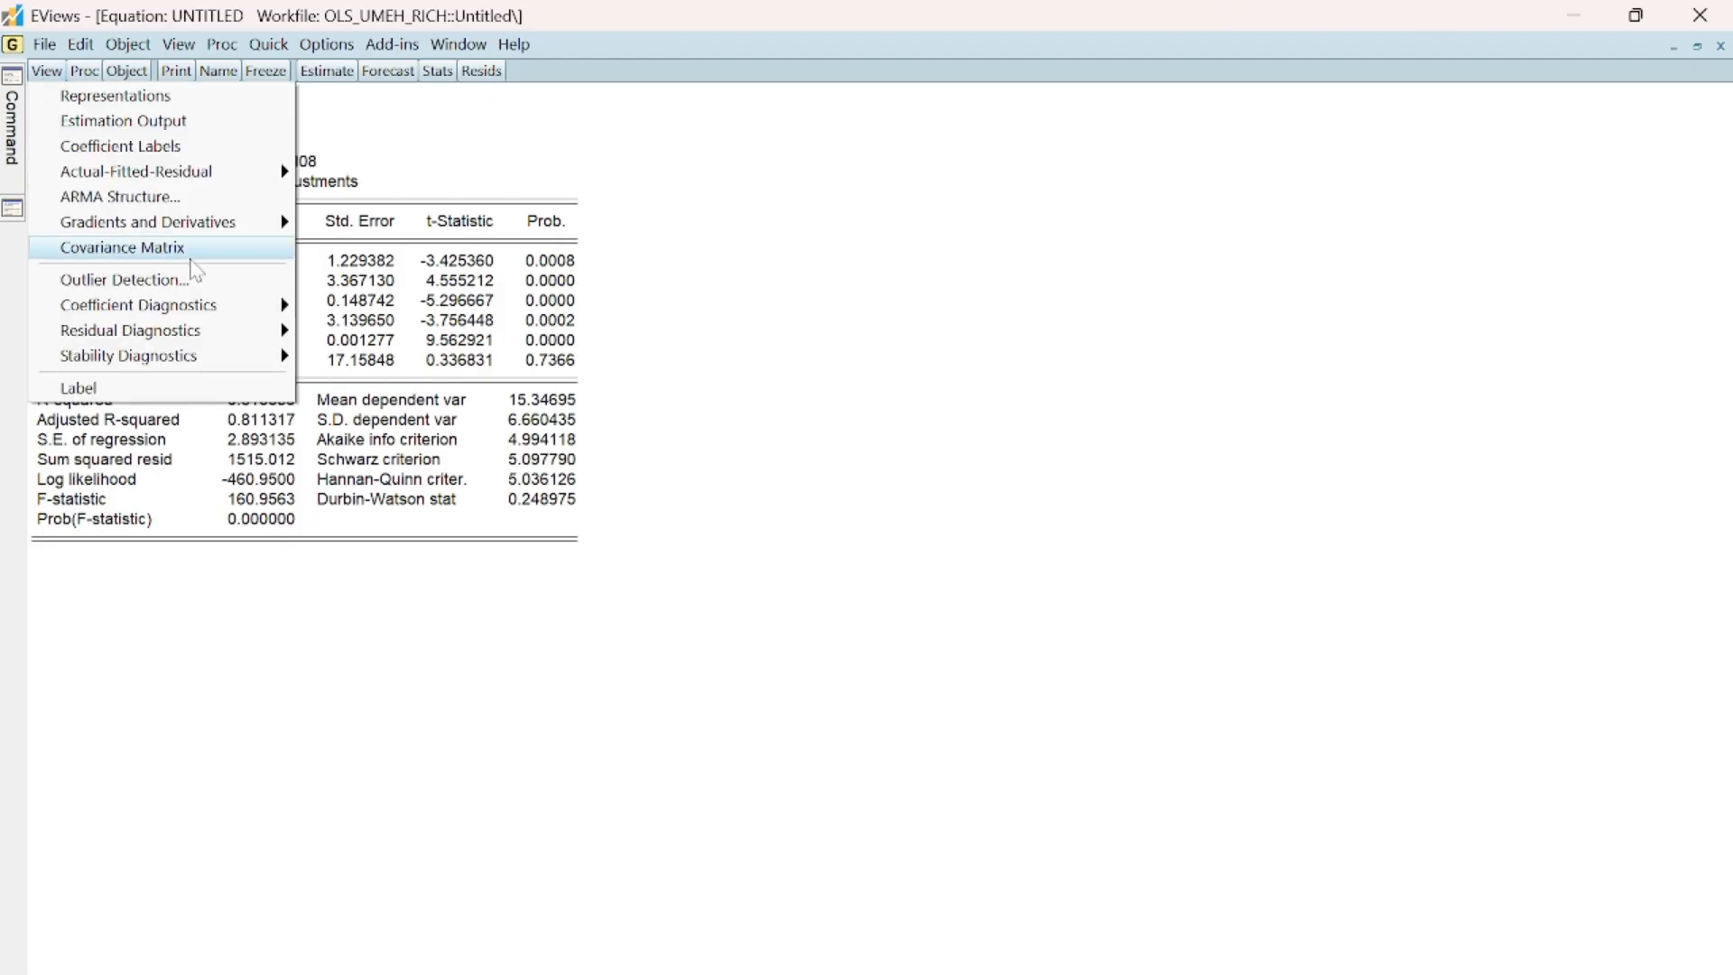
mouse_move(243, 345)
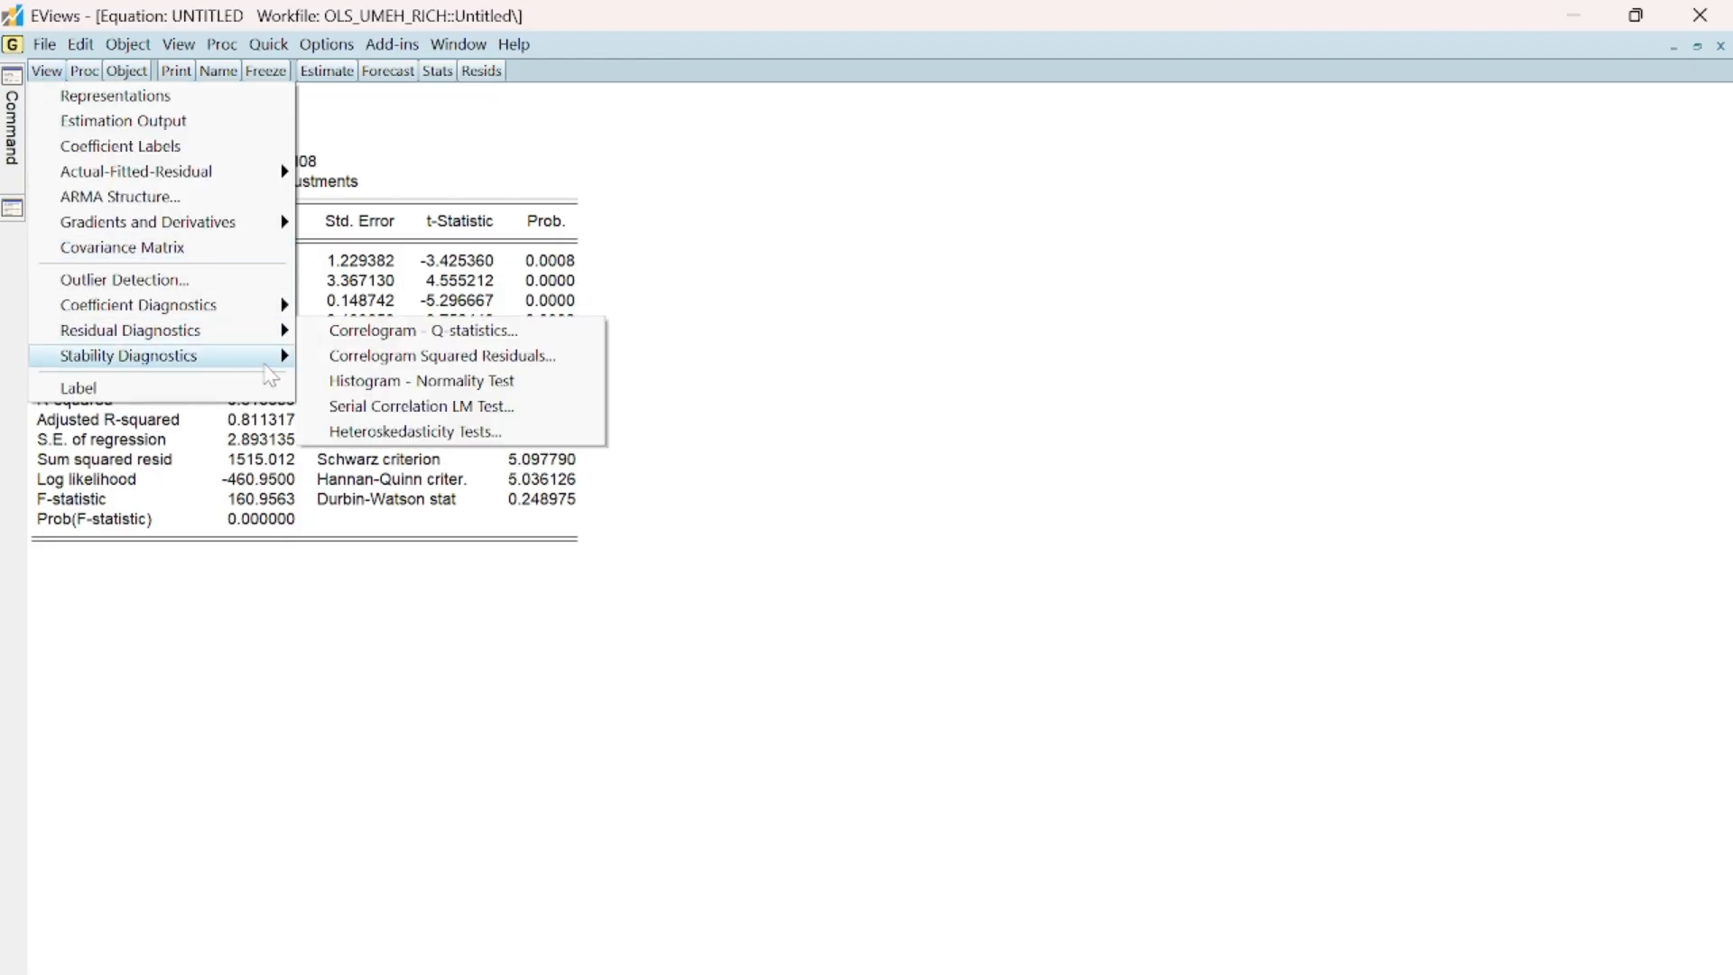
mouse_move(271, 376)
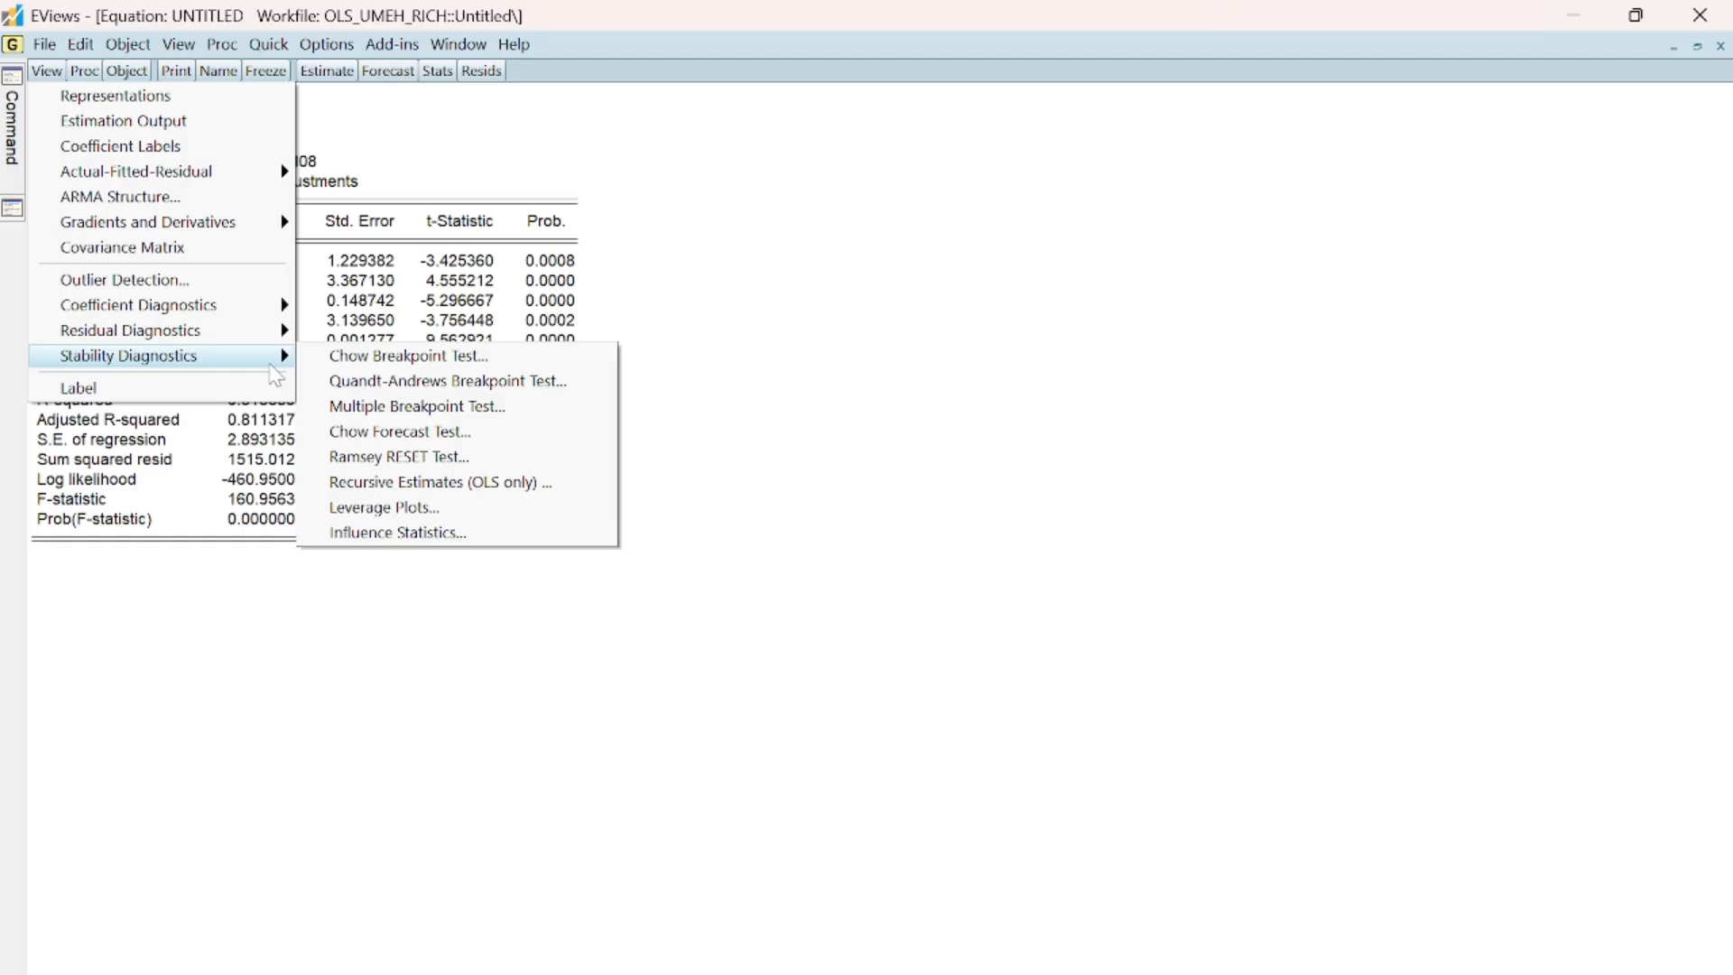
click(397, 408)
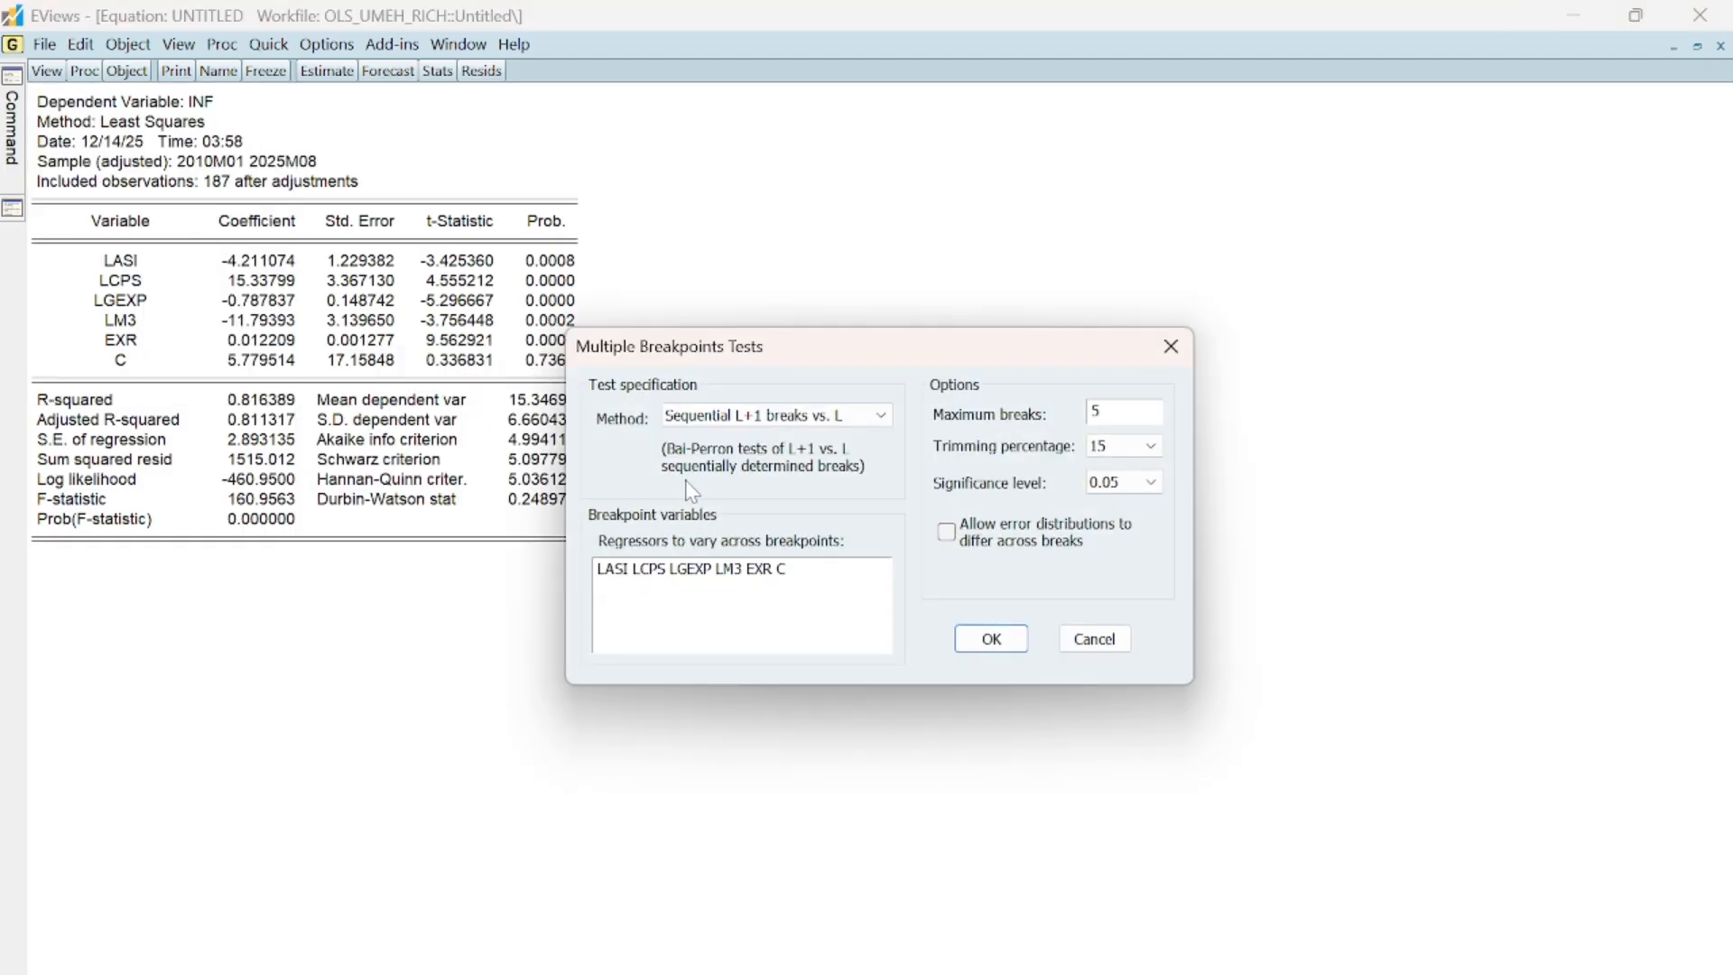
click(993, 639)
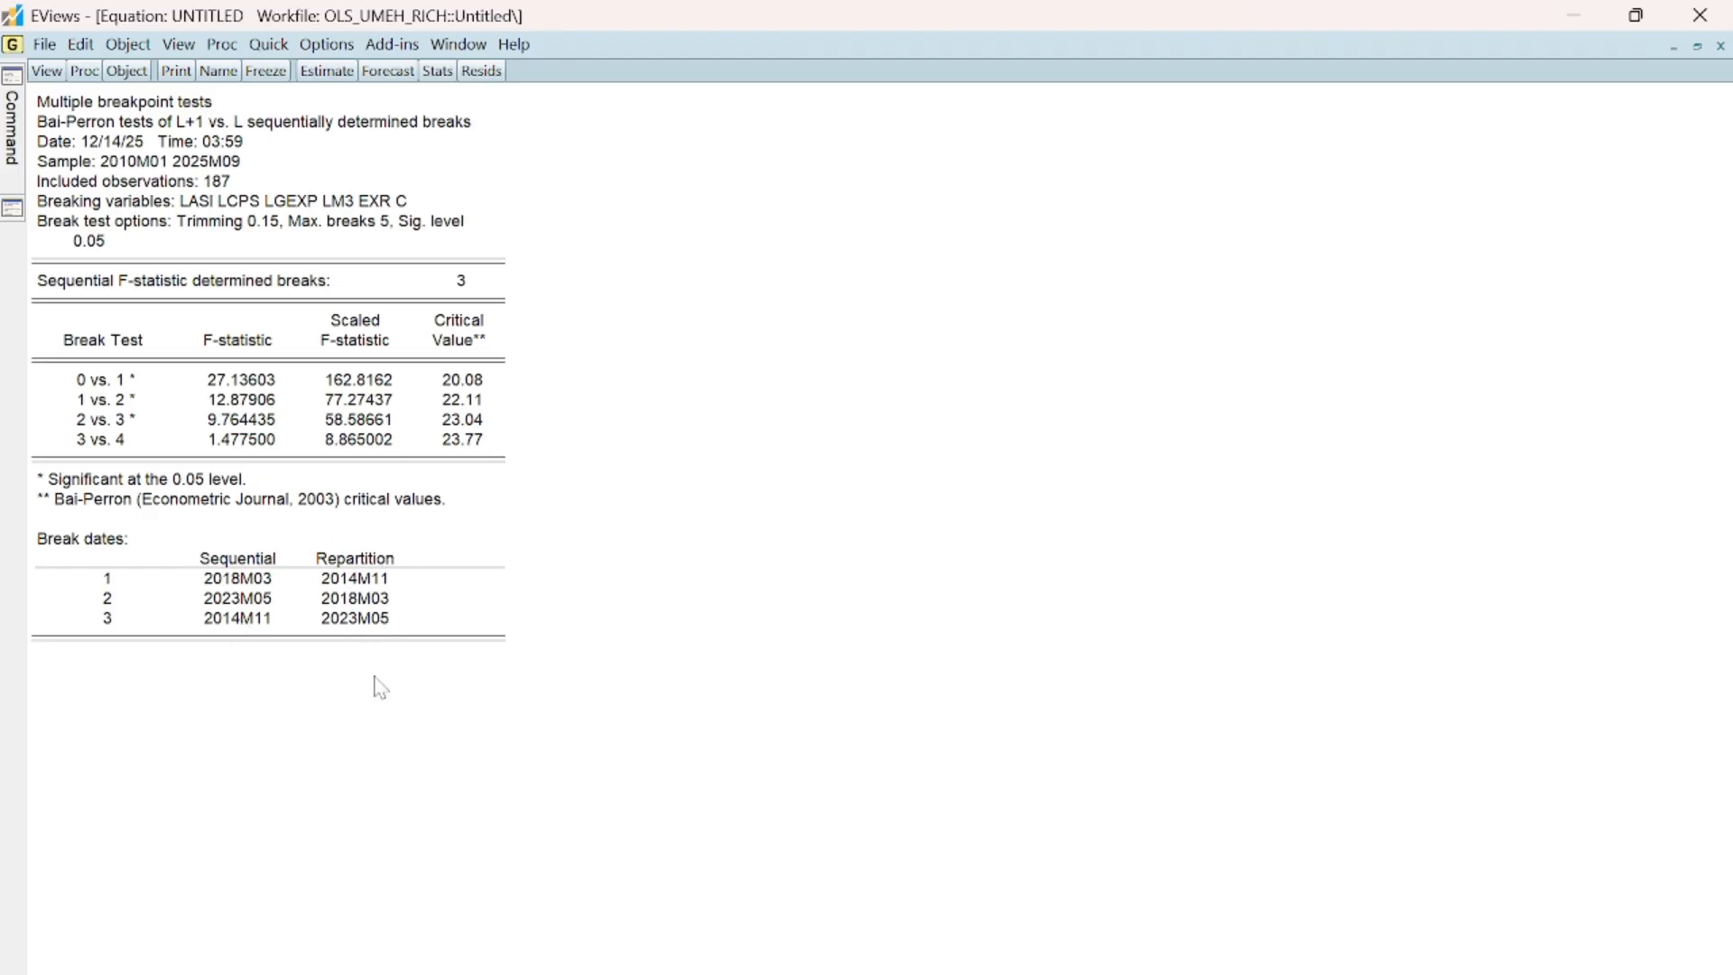
Step: Reopen the equation specification and insert the break dummy d2014 between inf and lasi
click(327, 72)
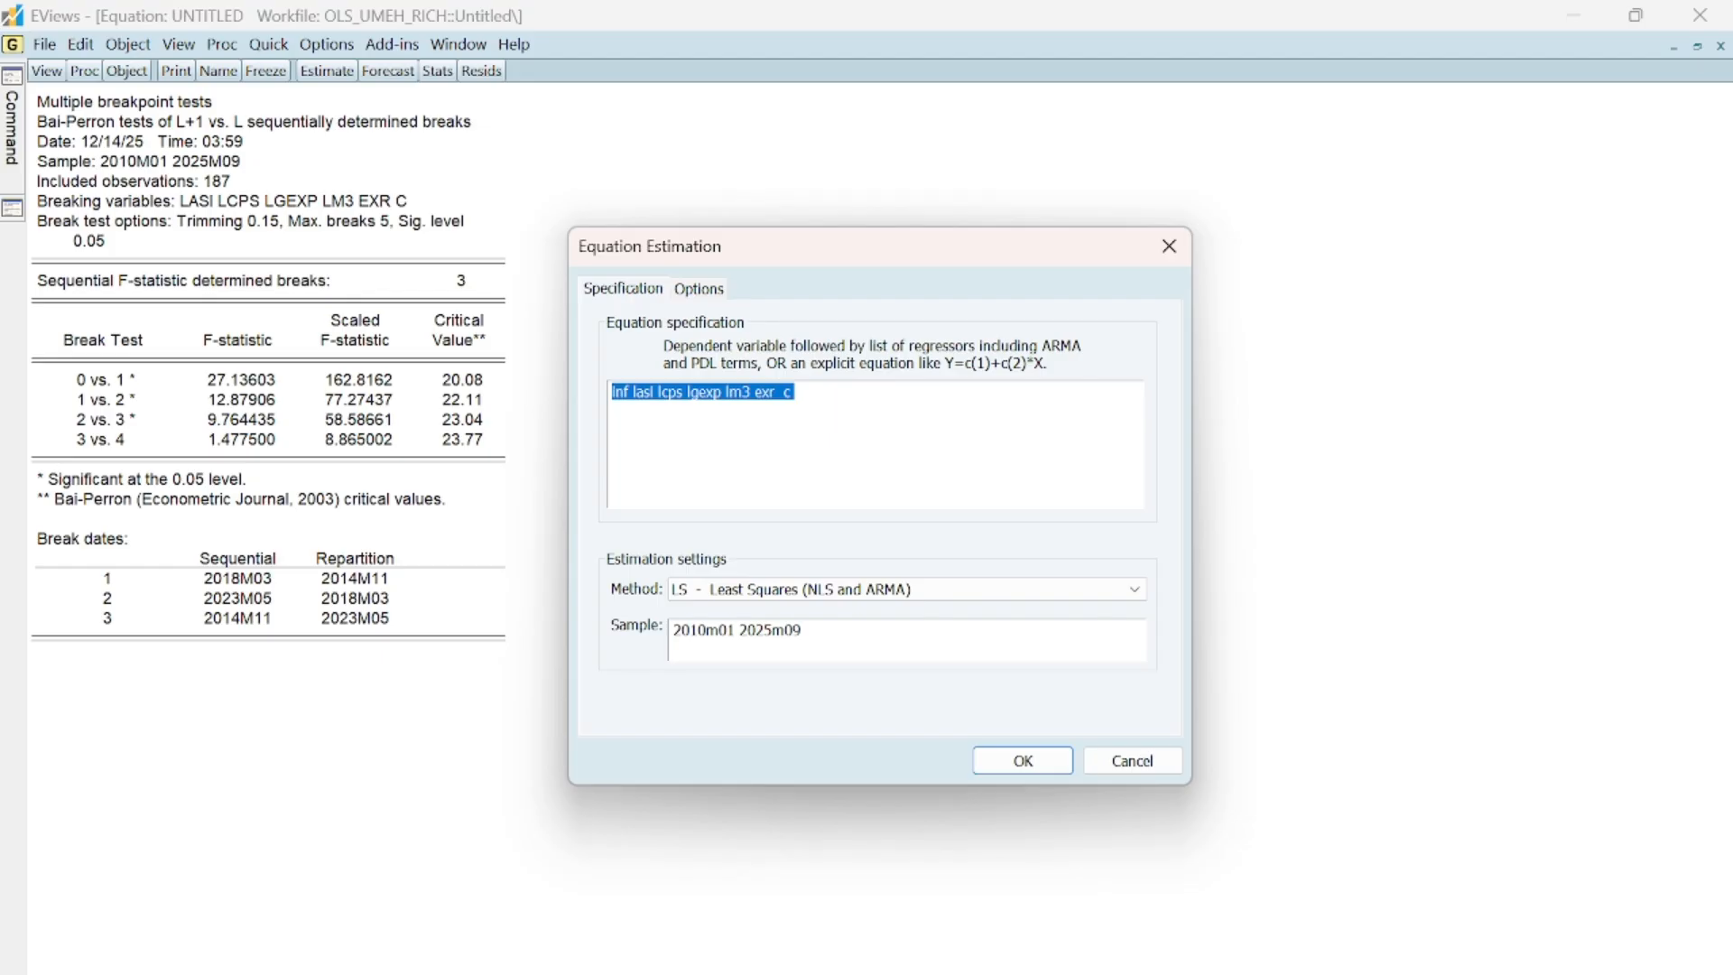
click(794, 392)
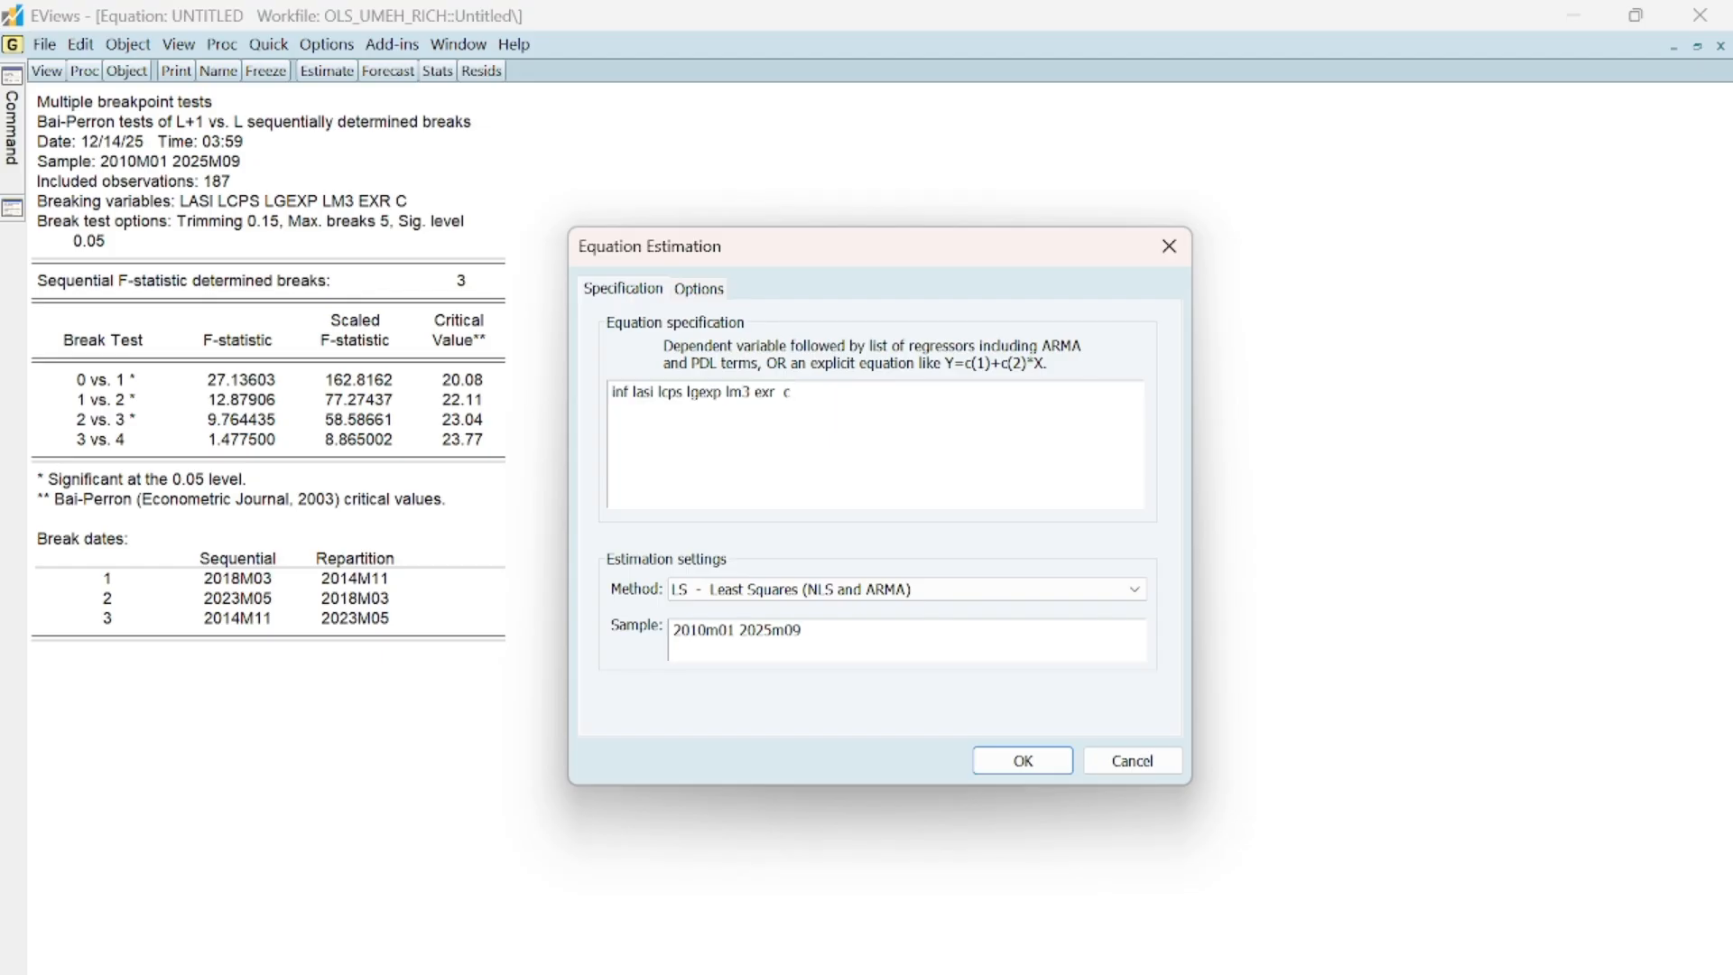
click(633, 392)
text(d)
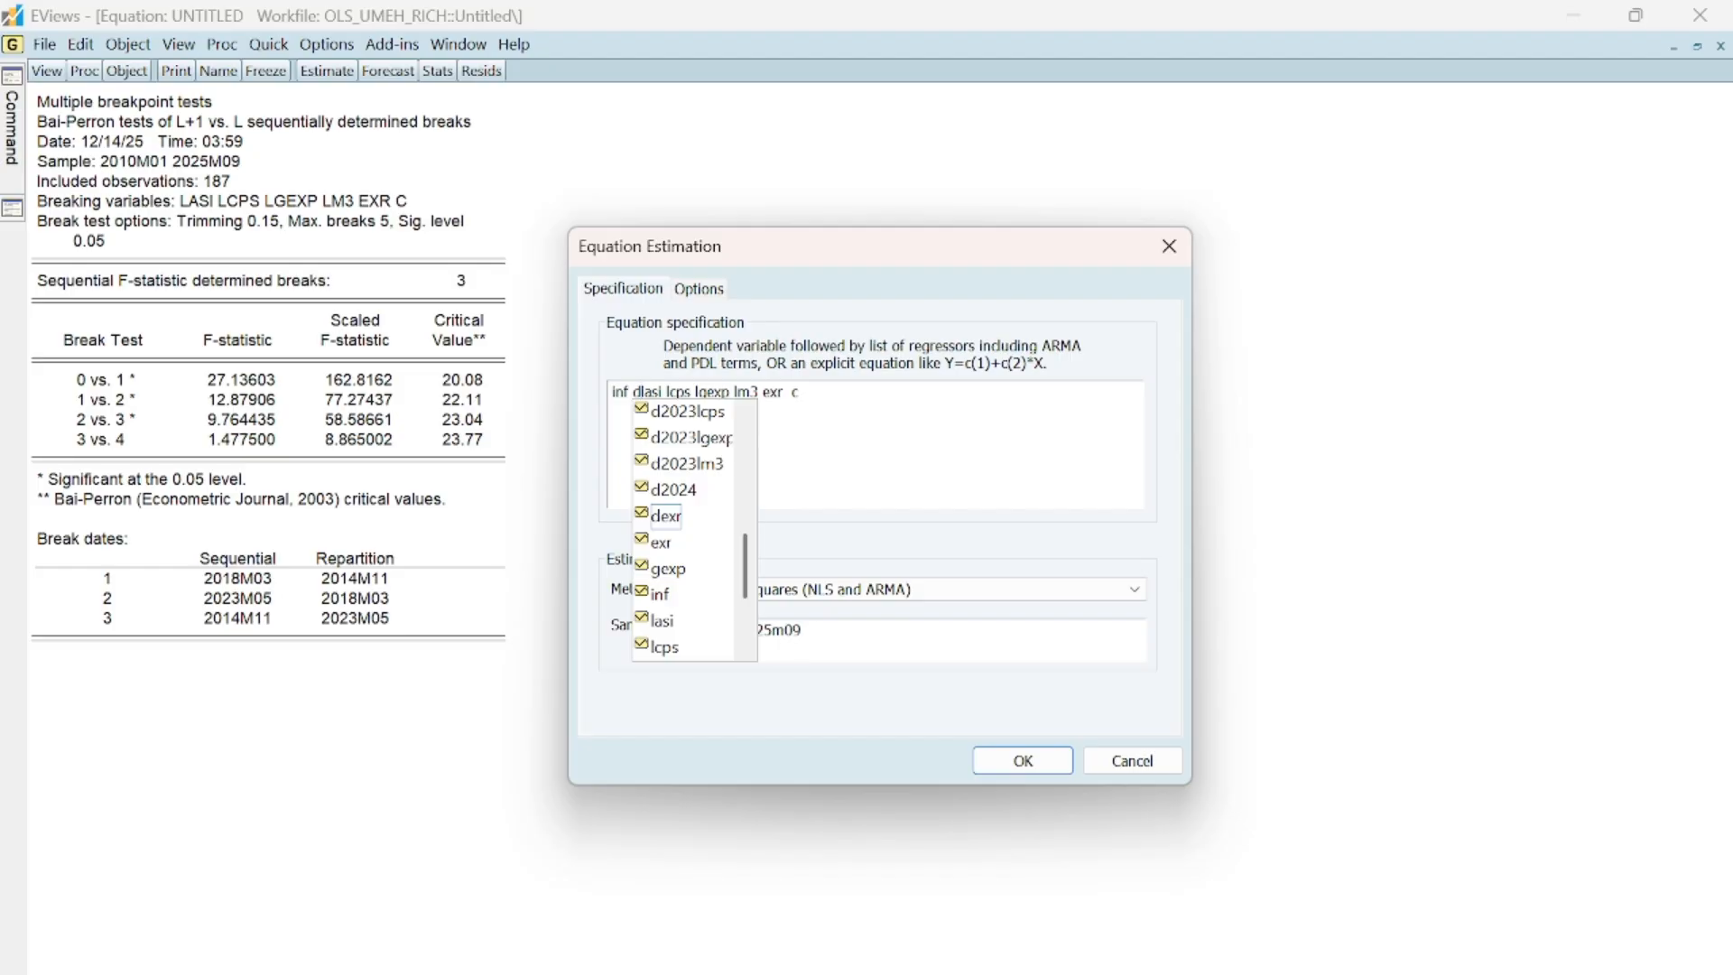
text(201)
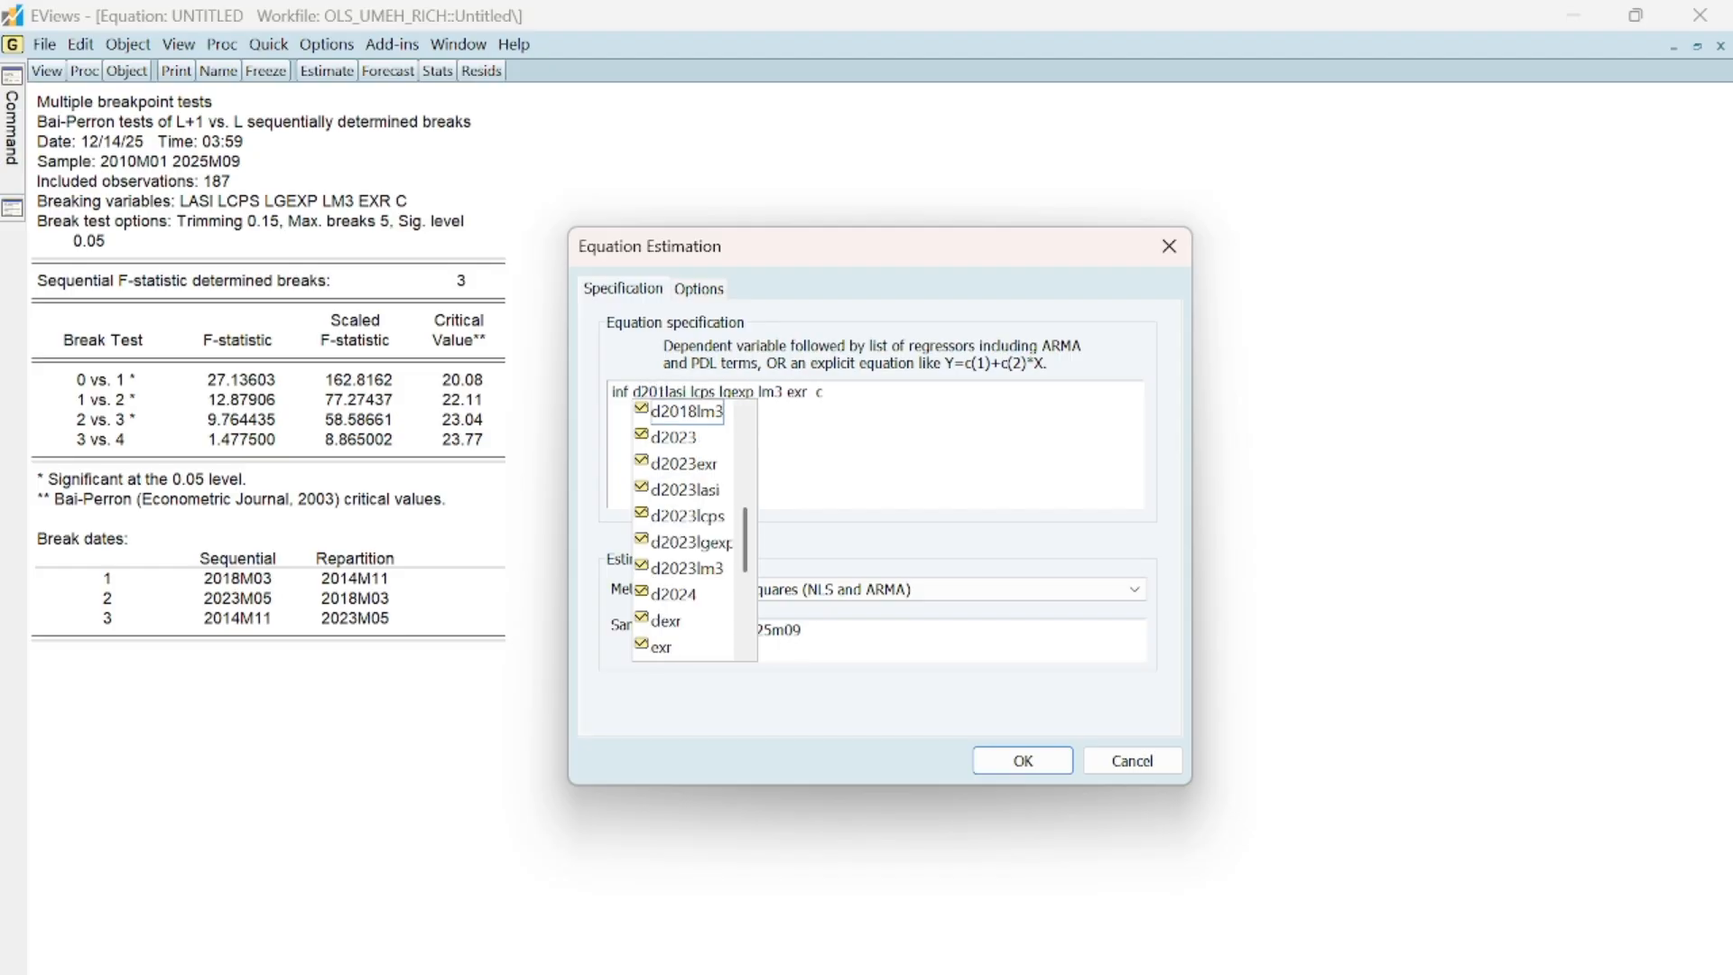
text(4)
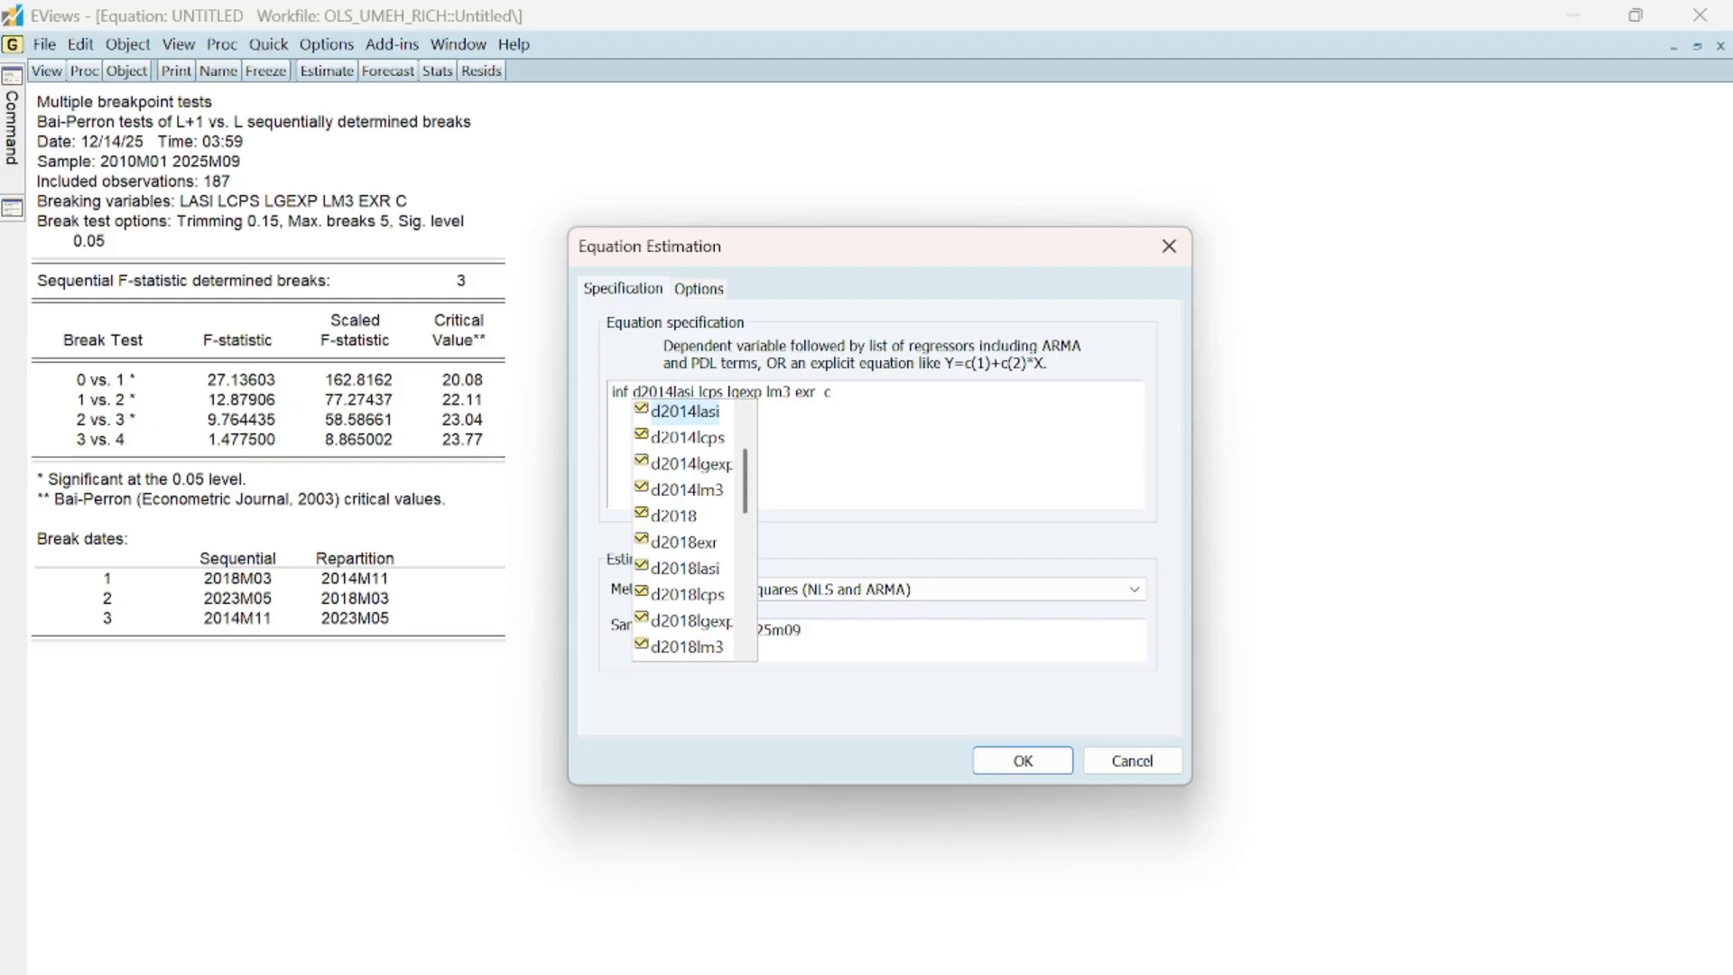
key(Return)
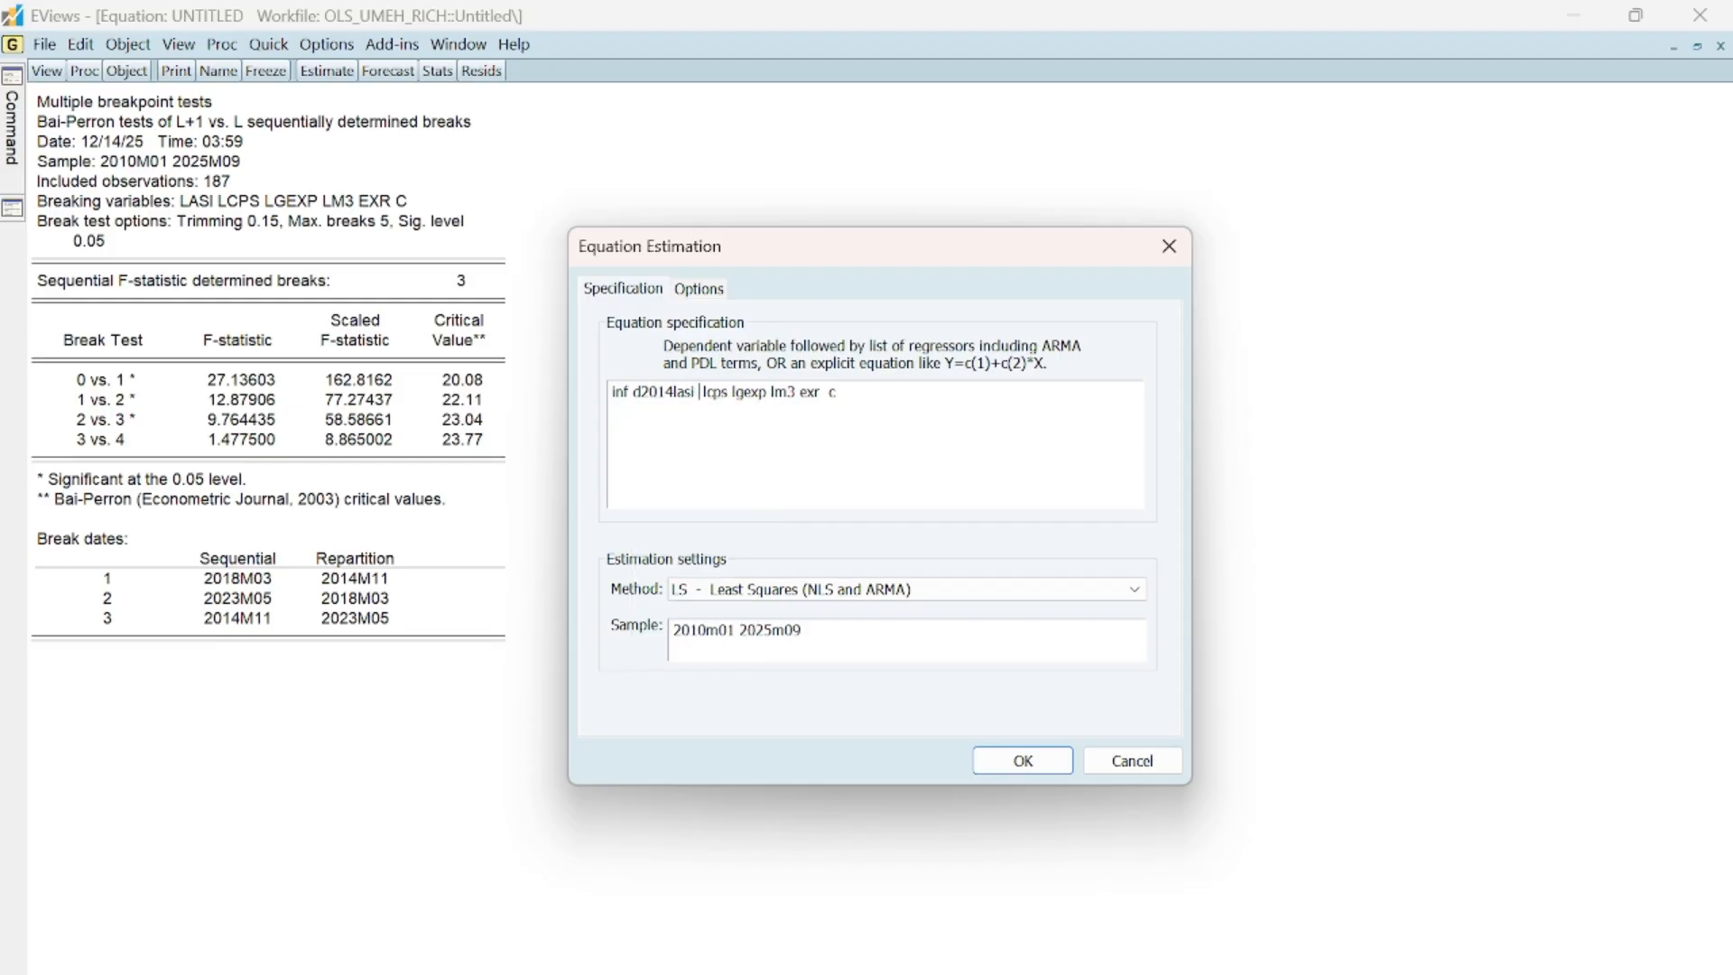
key(BackSpace)
key(BackSpace)
key(BackSpace)
text(si)
key(Left)
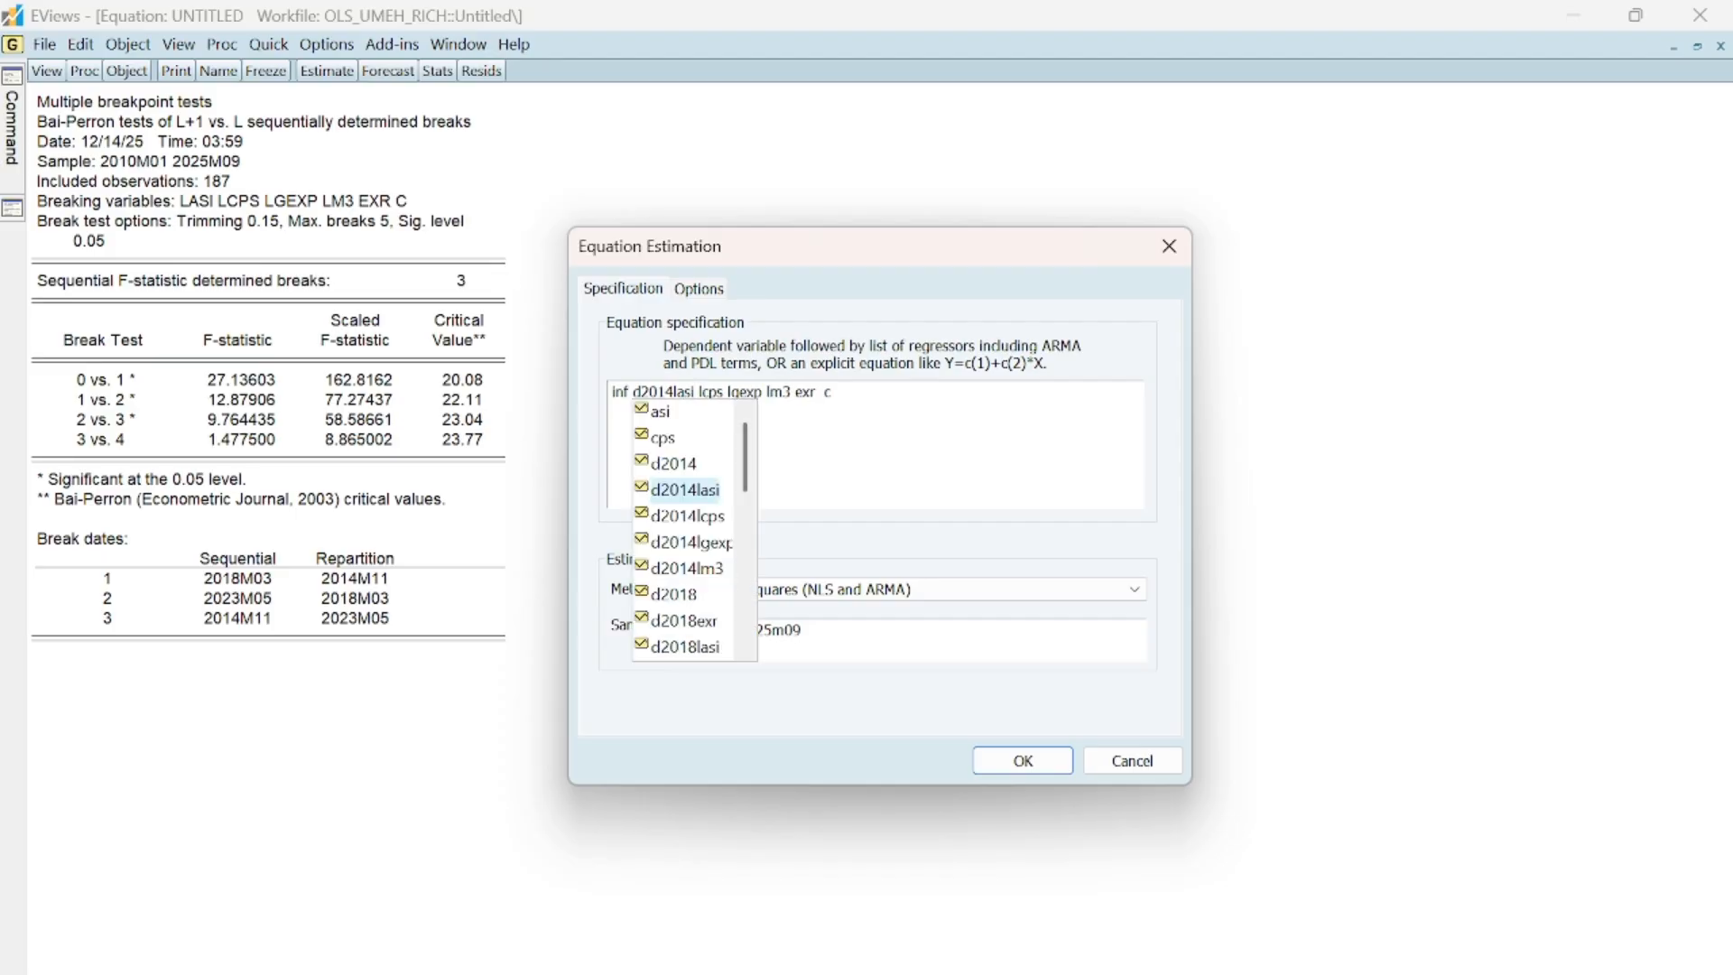
key(Left)
key(Left)
key(Left)
key(Left)
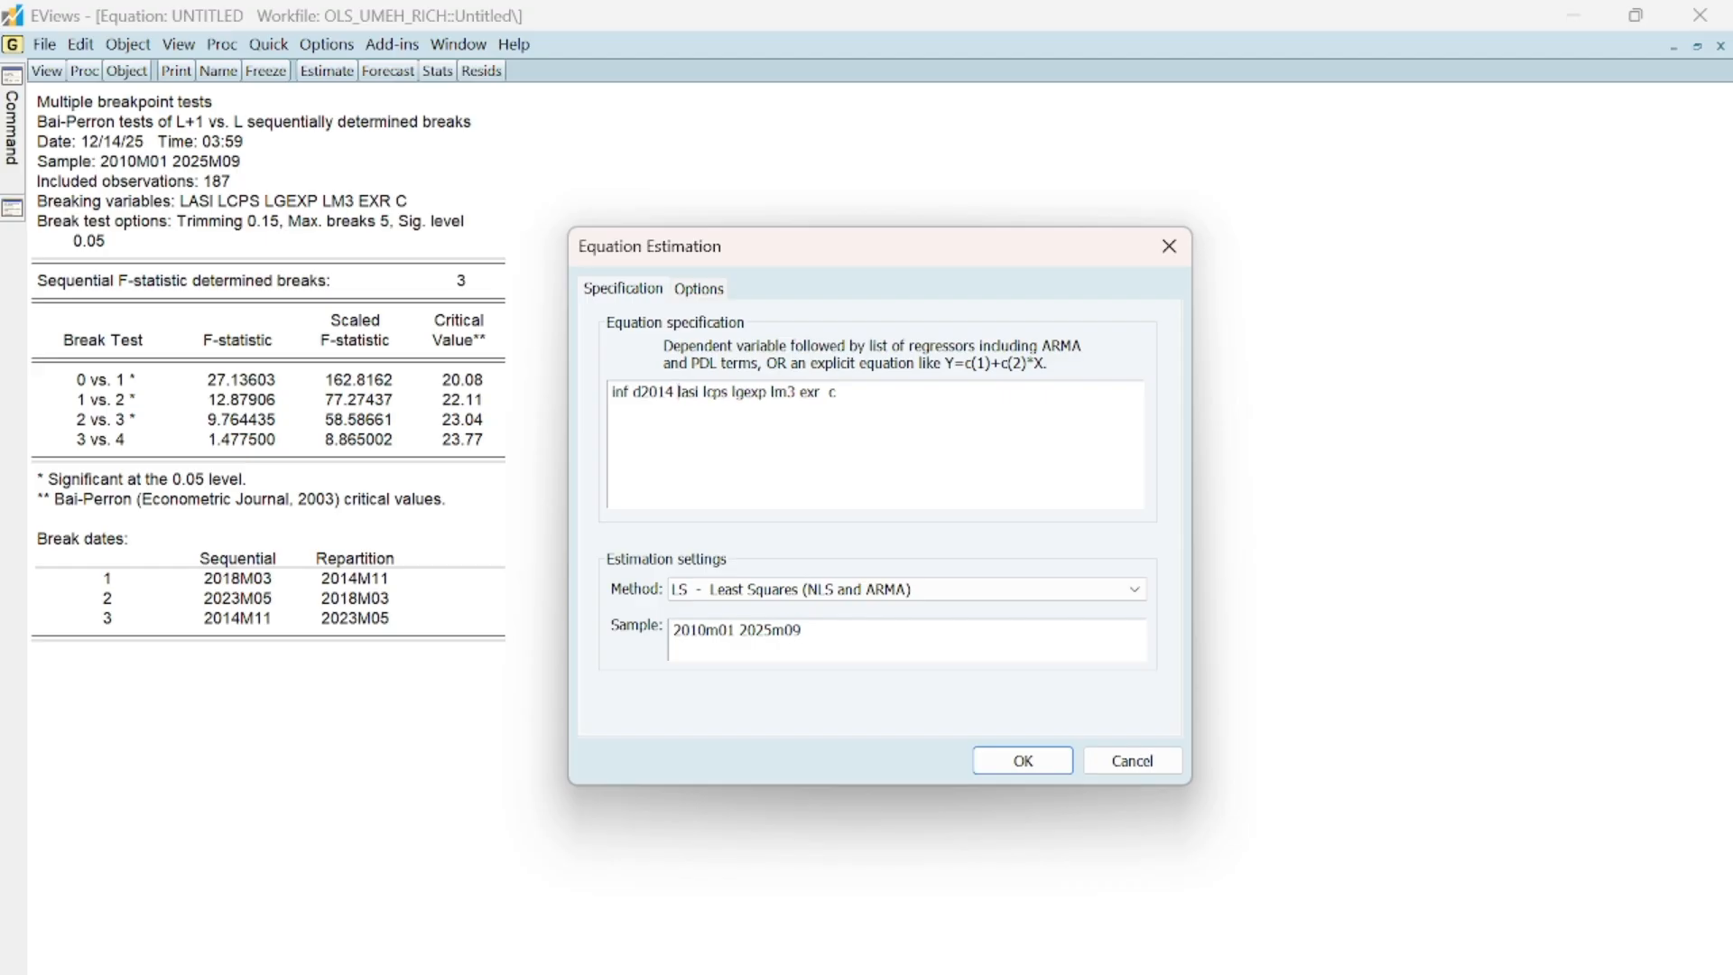
Step: Add the break dummies d2018 and d2023 after d2014 in the equation specification and estimate it by least squares
text(d)
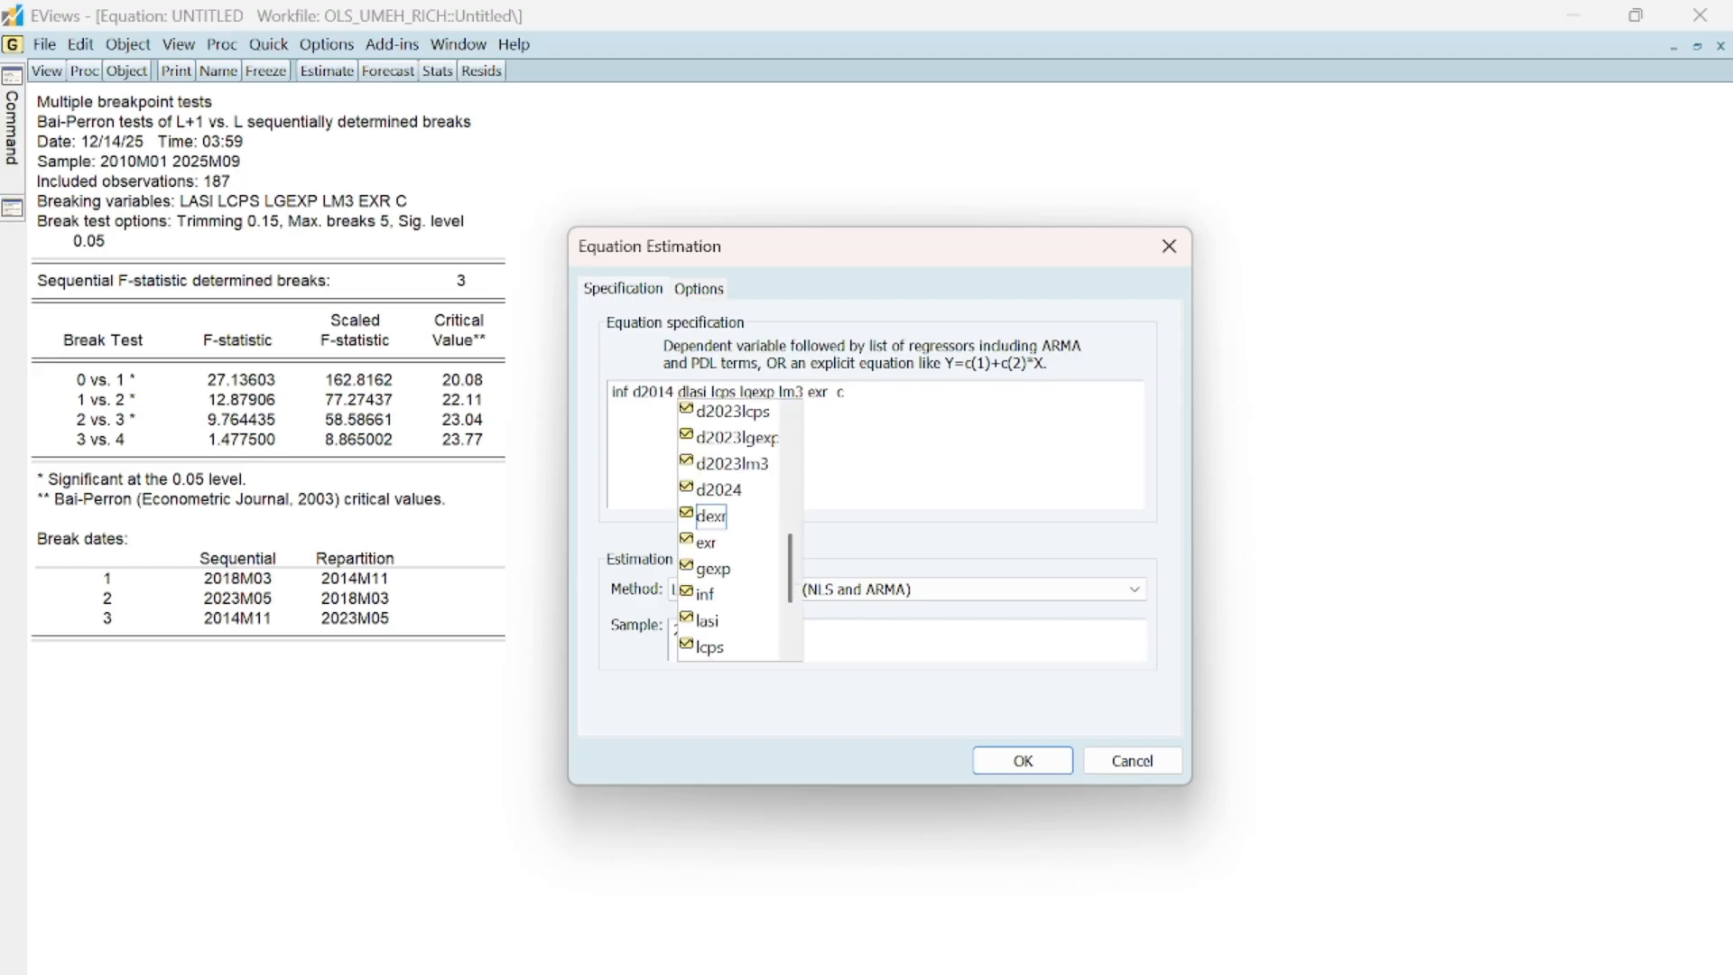
text(2)
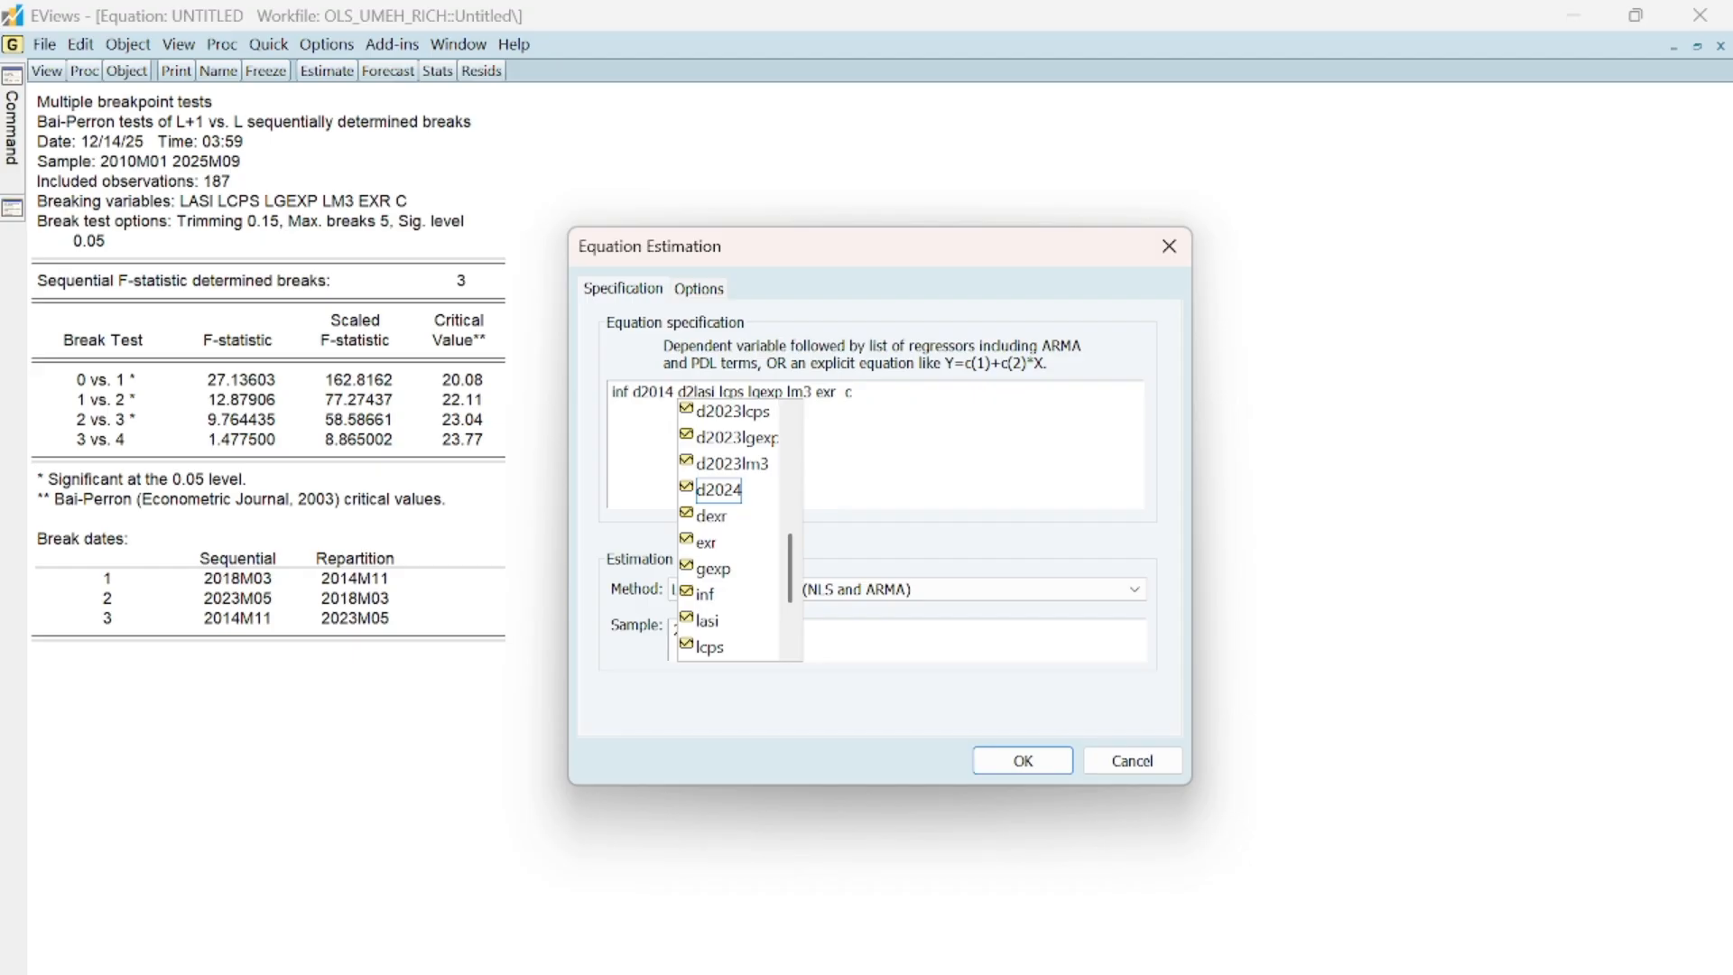
text(0)
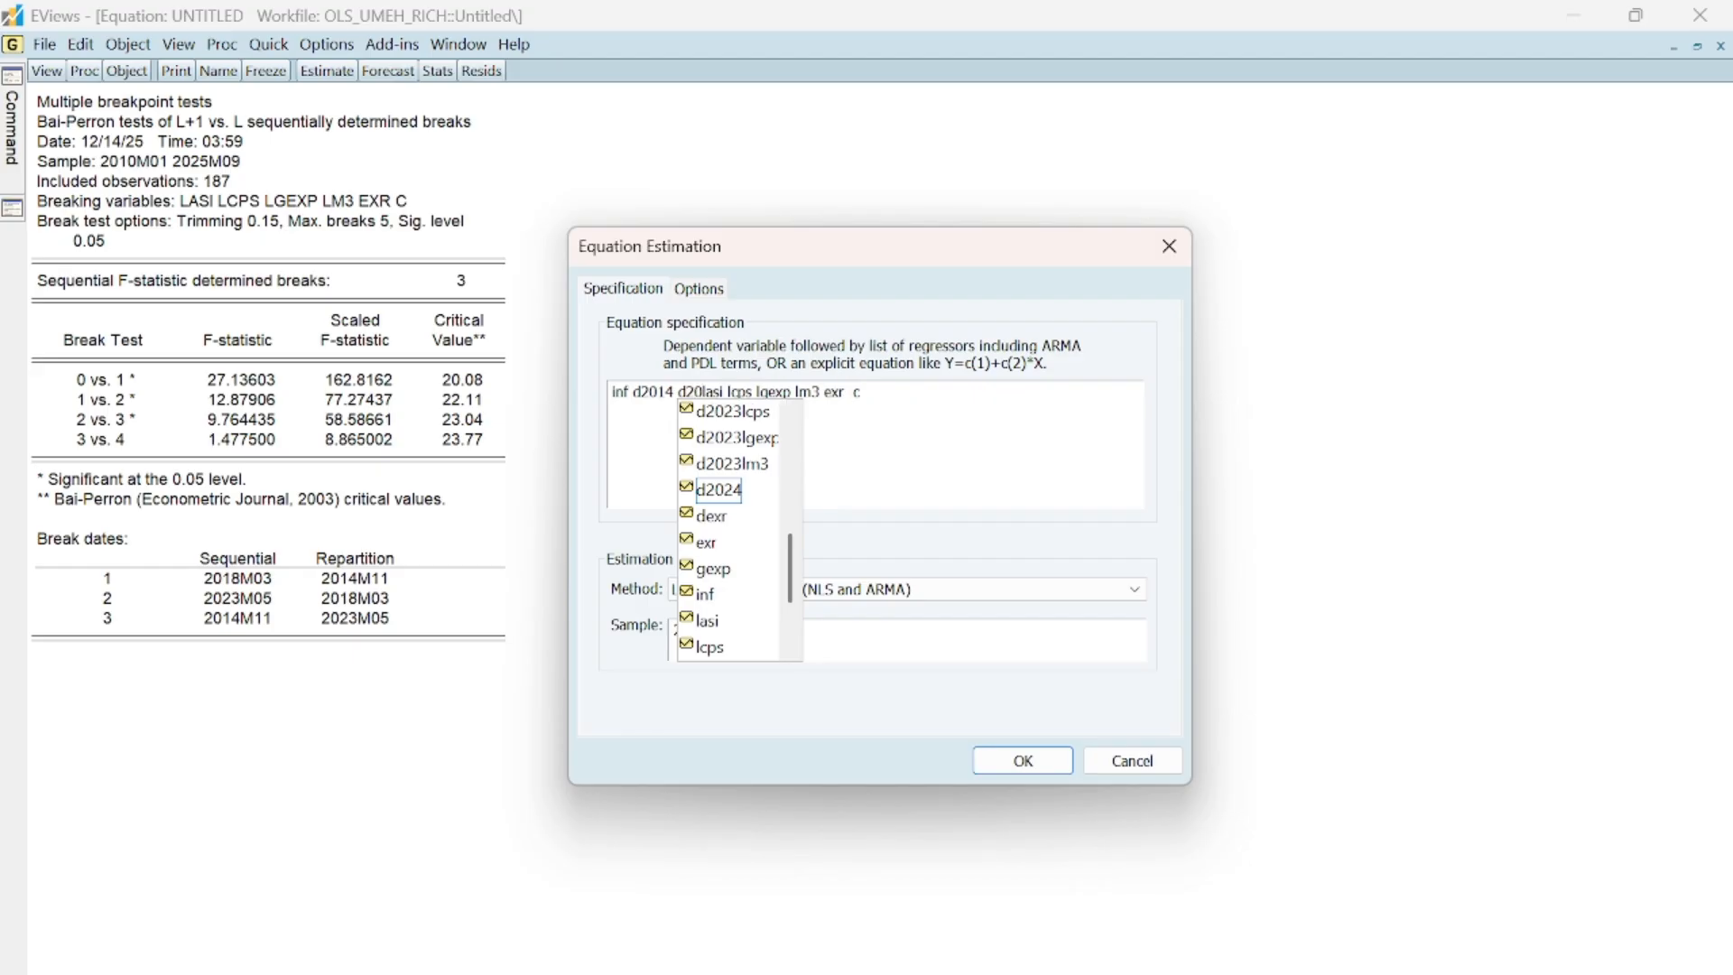
text(1)
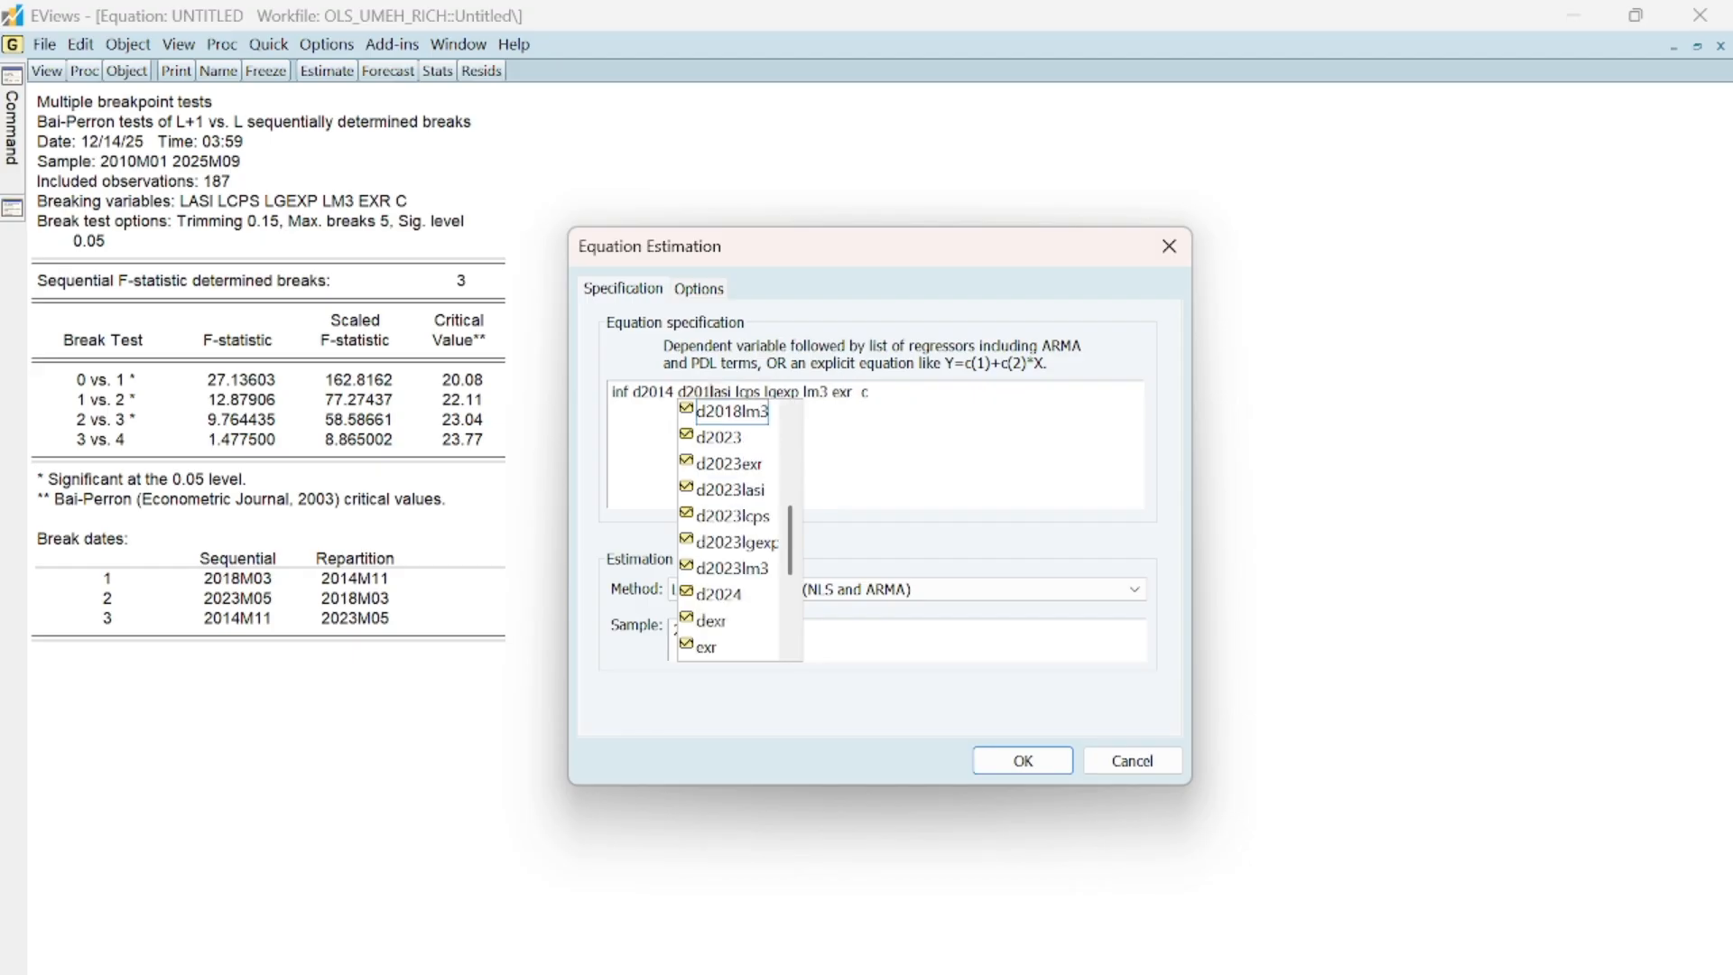
text(8 )
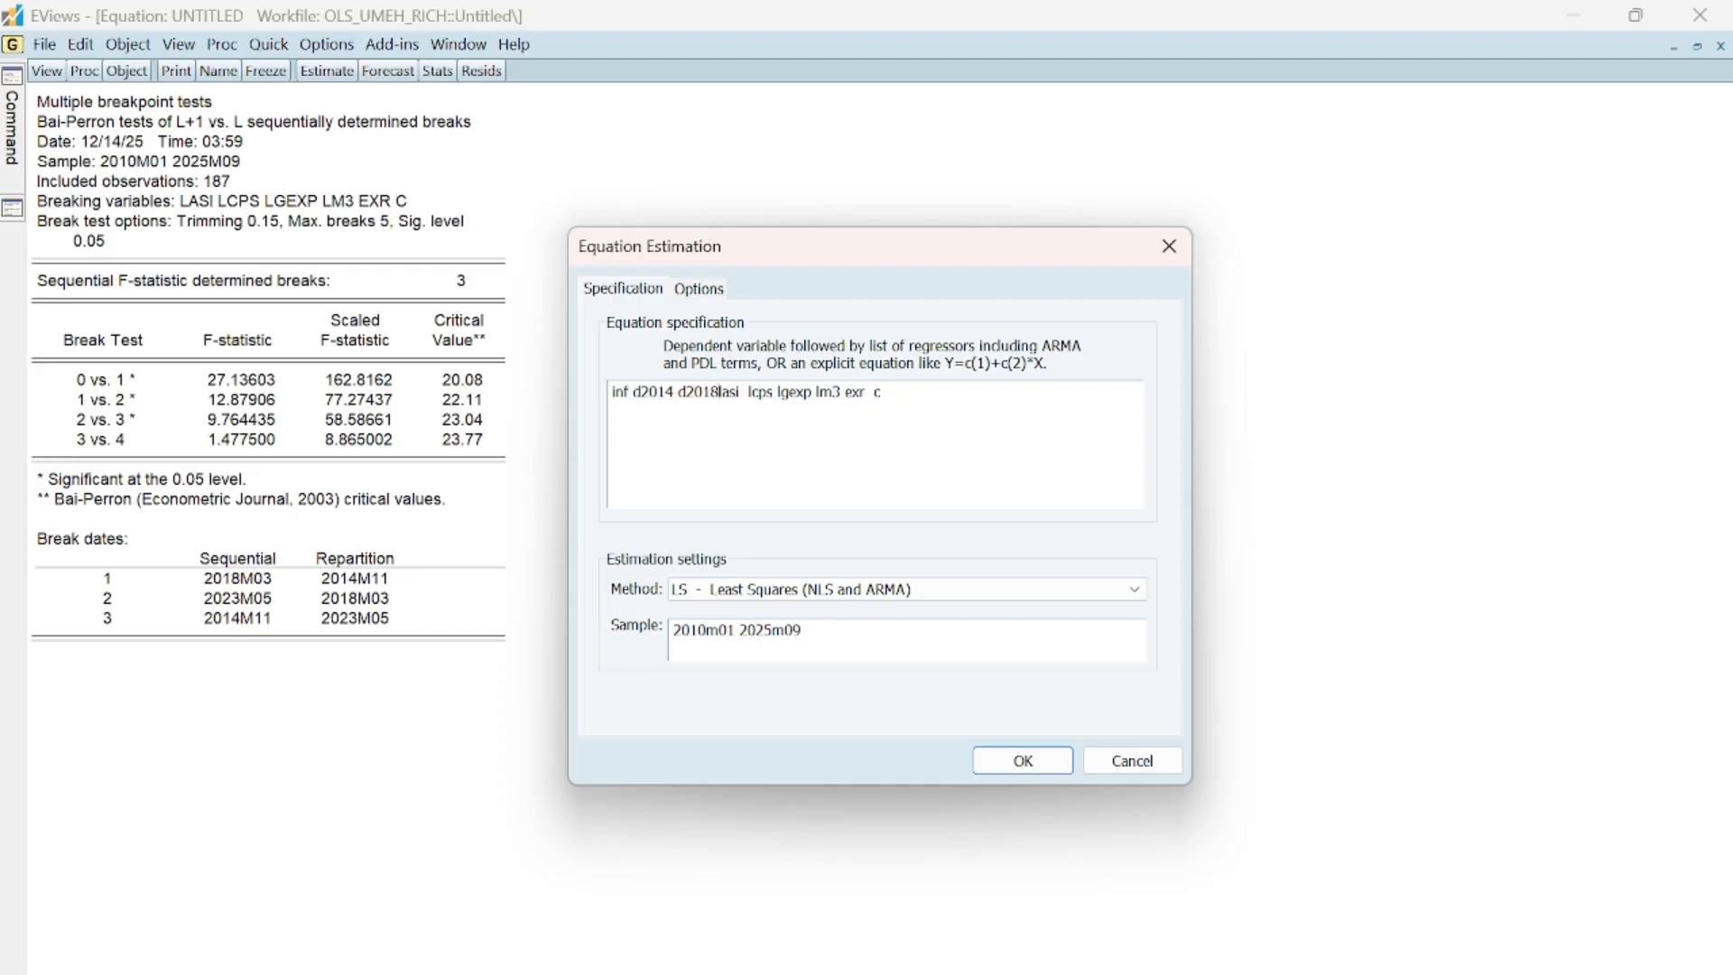
text( d2023)
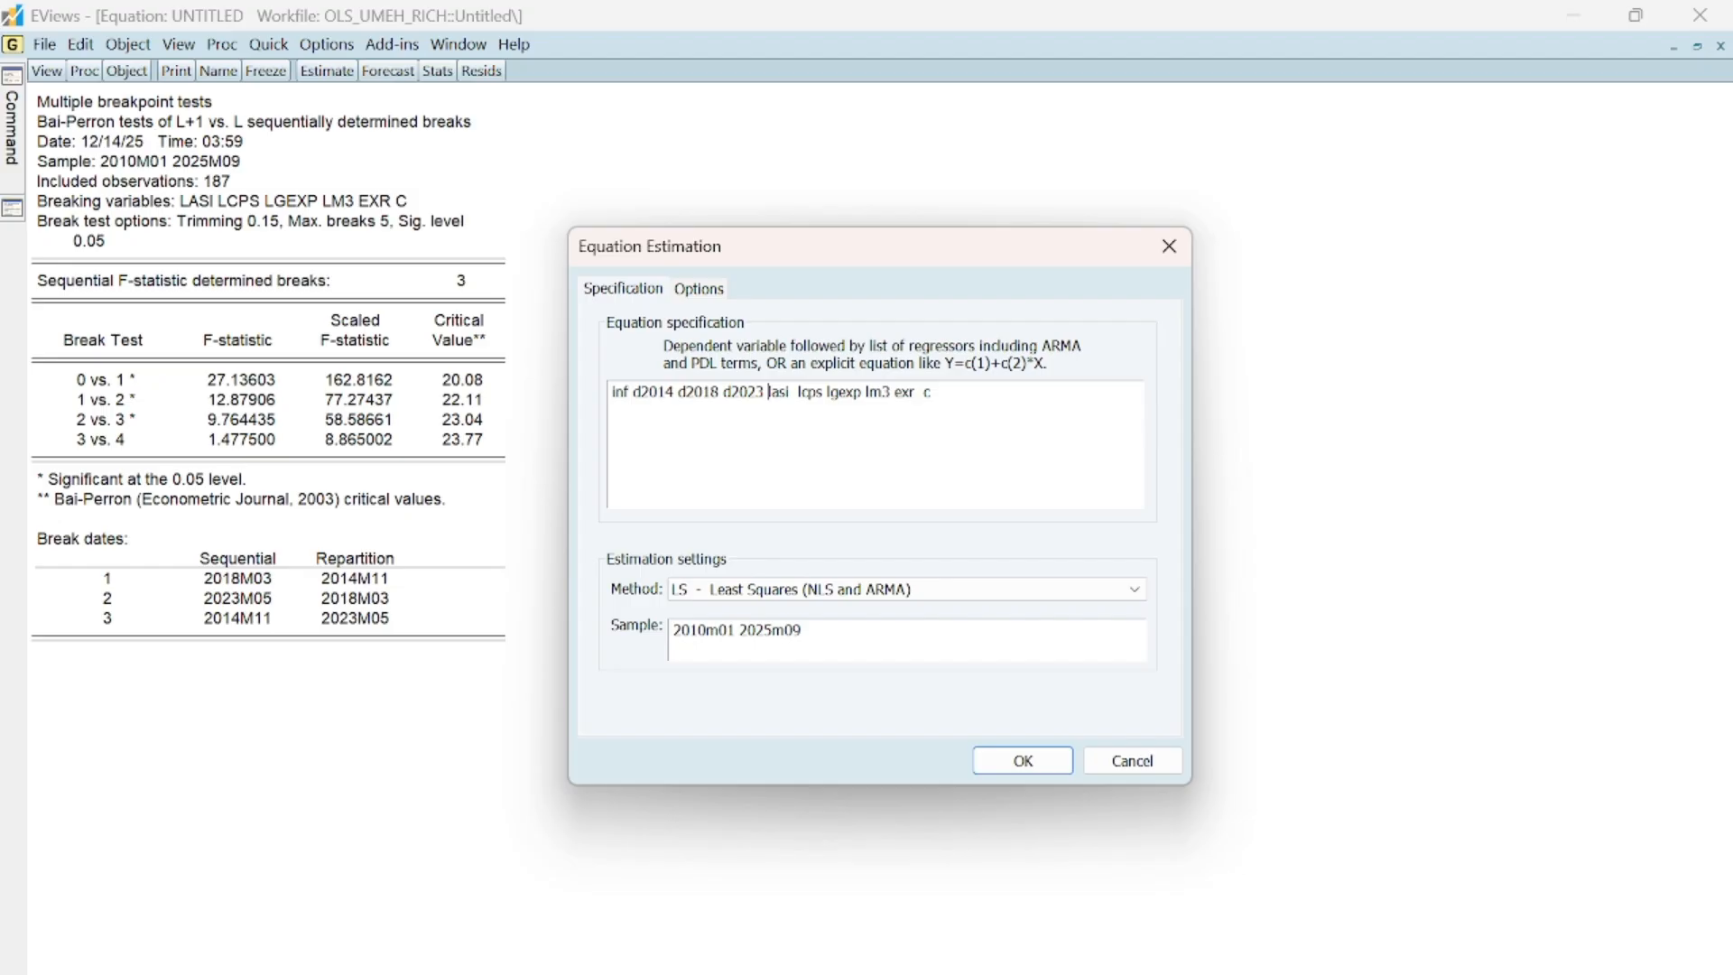
click(1026, 764)
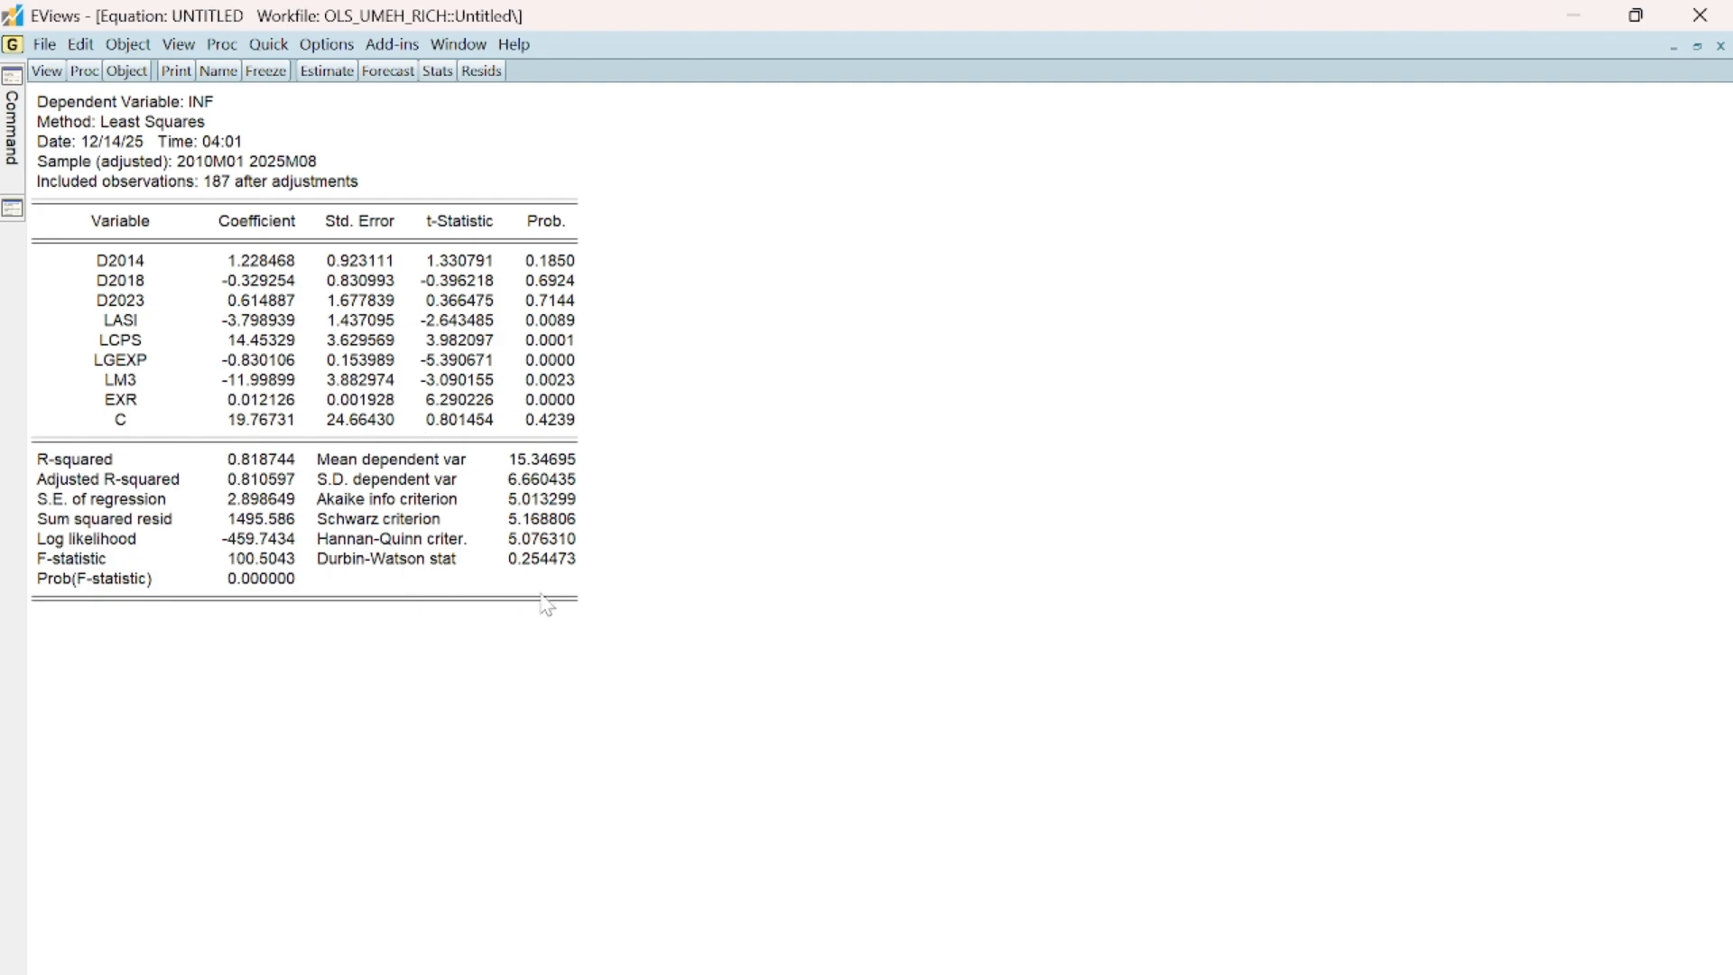
Step: Display the actual, fitted and residual graph of the equation with the three break dummies
click(42, 71)
mouse_move(132, 176)
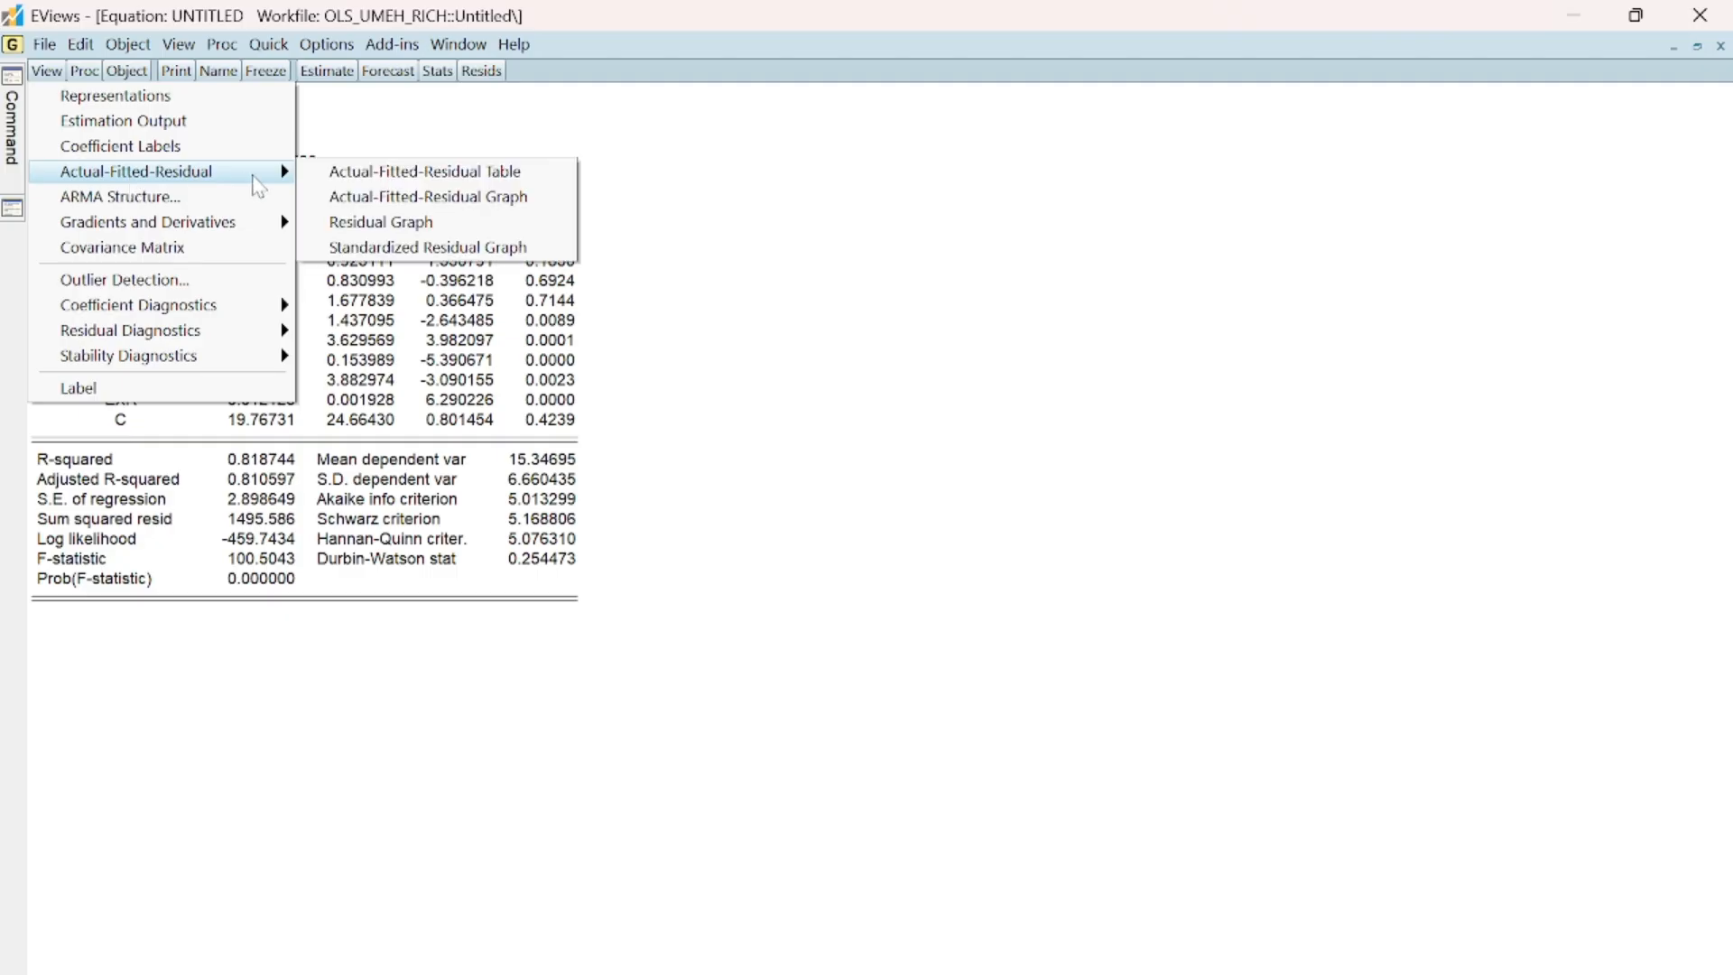
click(381, 197)
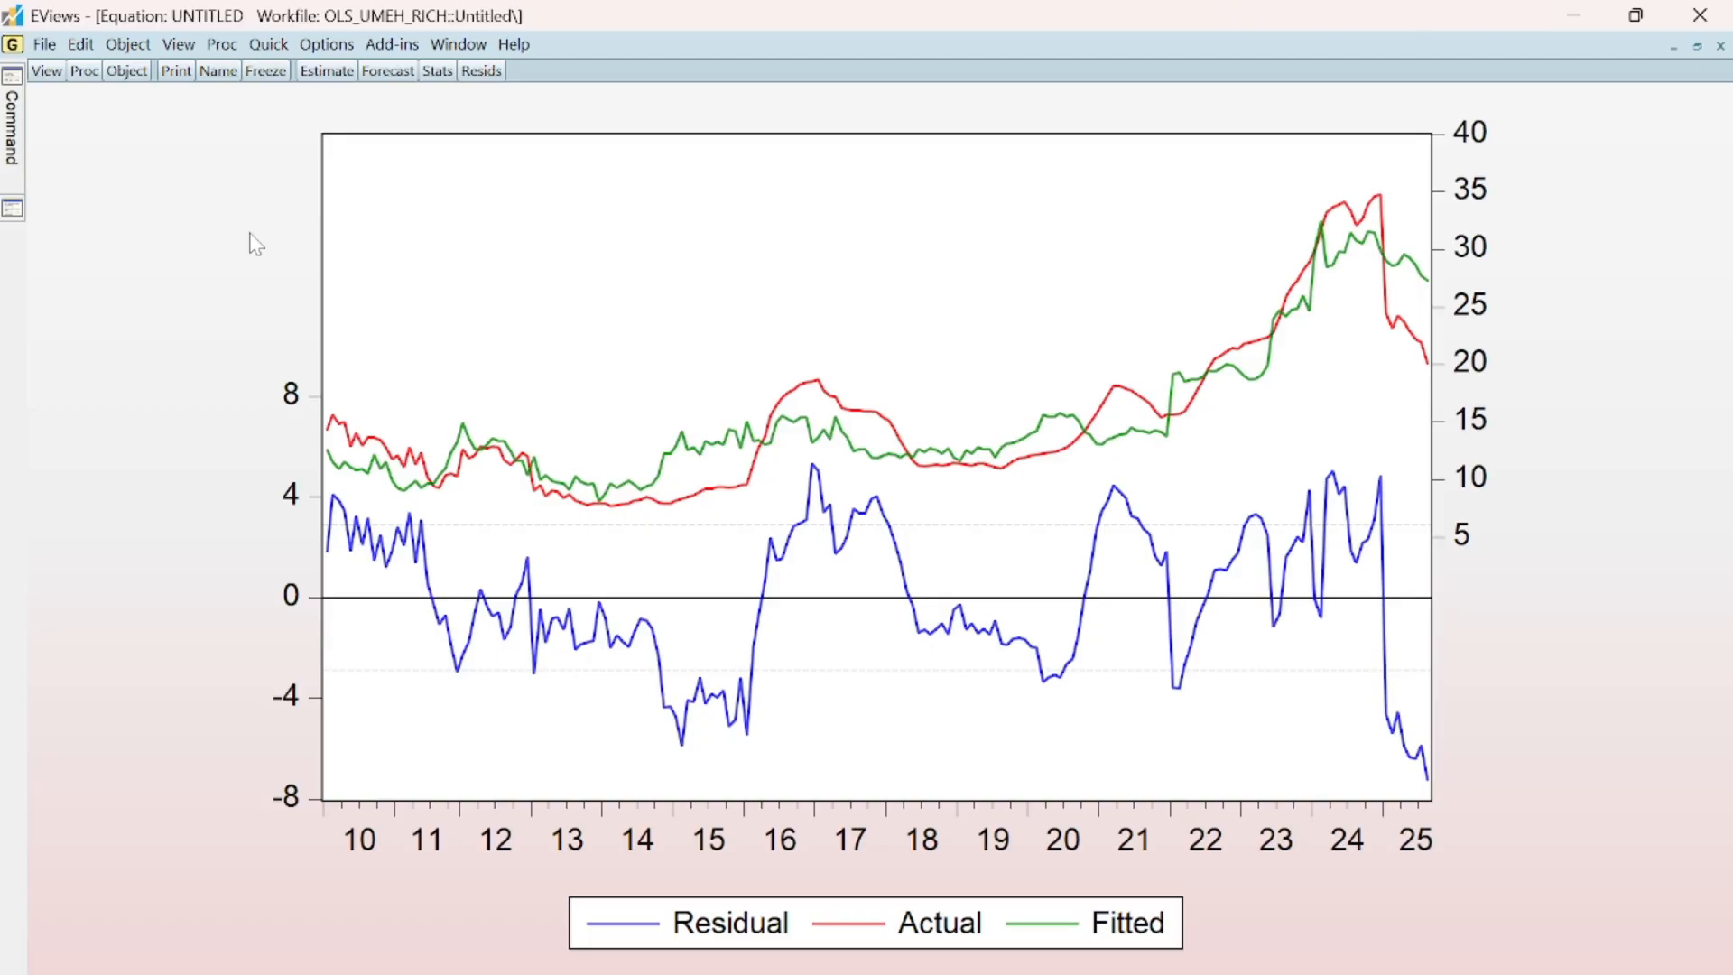
Step: Re-estimate the dummy-augmented equation and run the serial correlation LM test with 2 lags
click(327, 71)
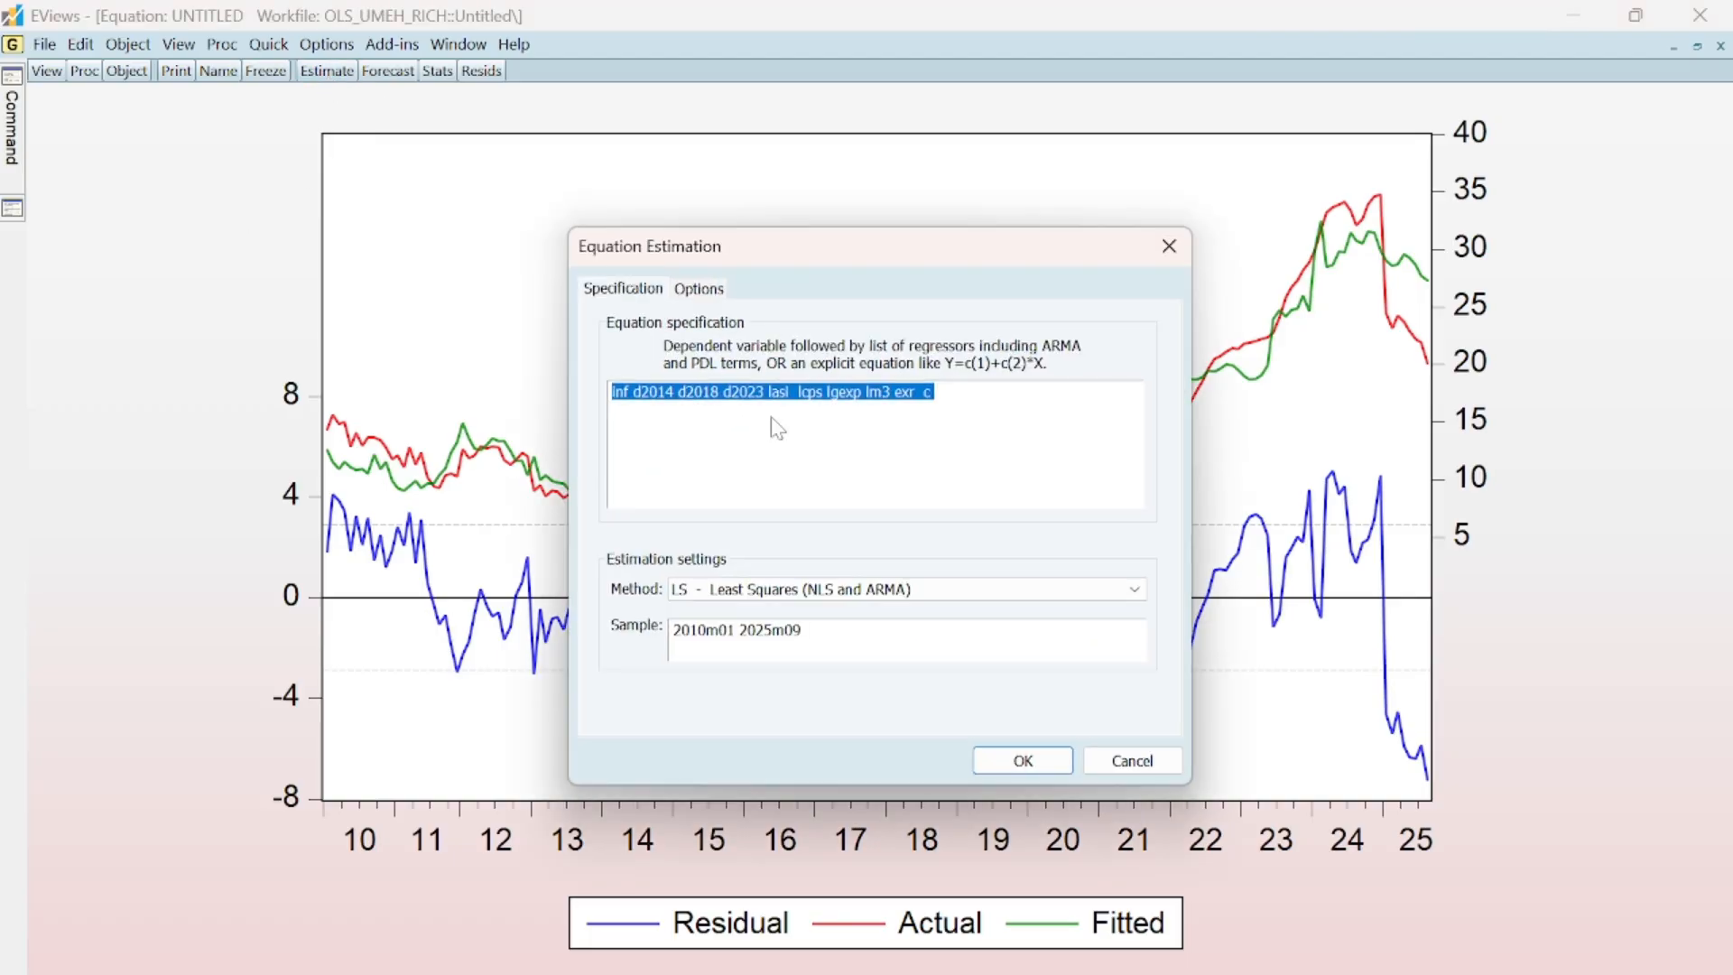
click(1014, 767)
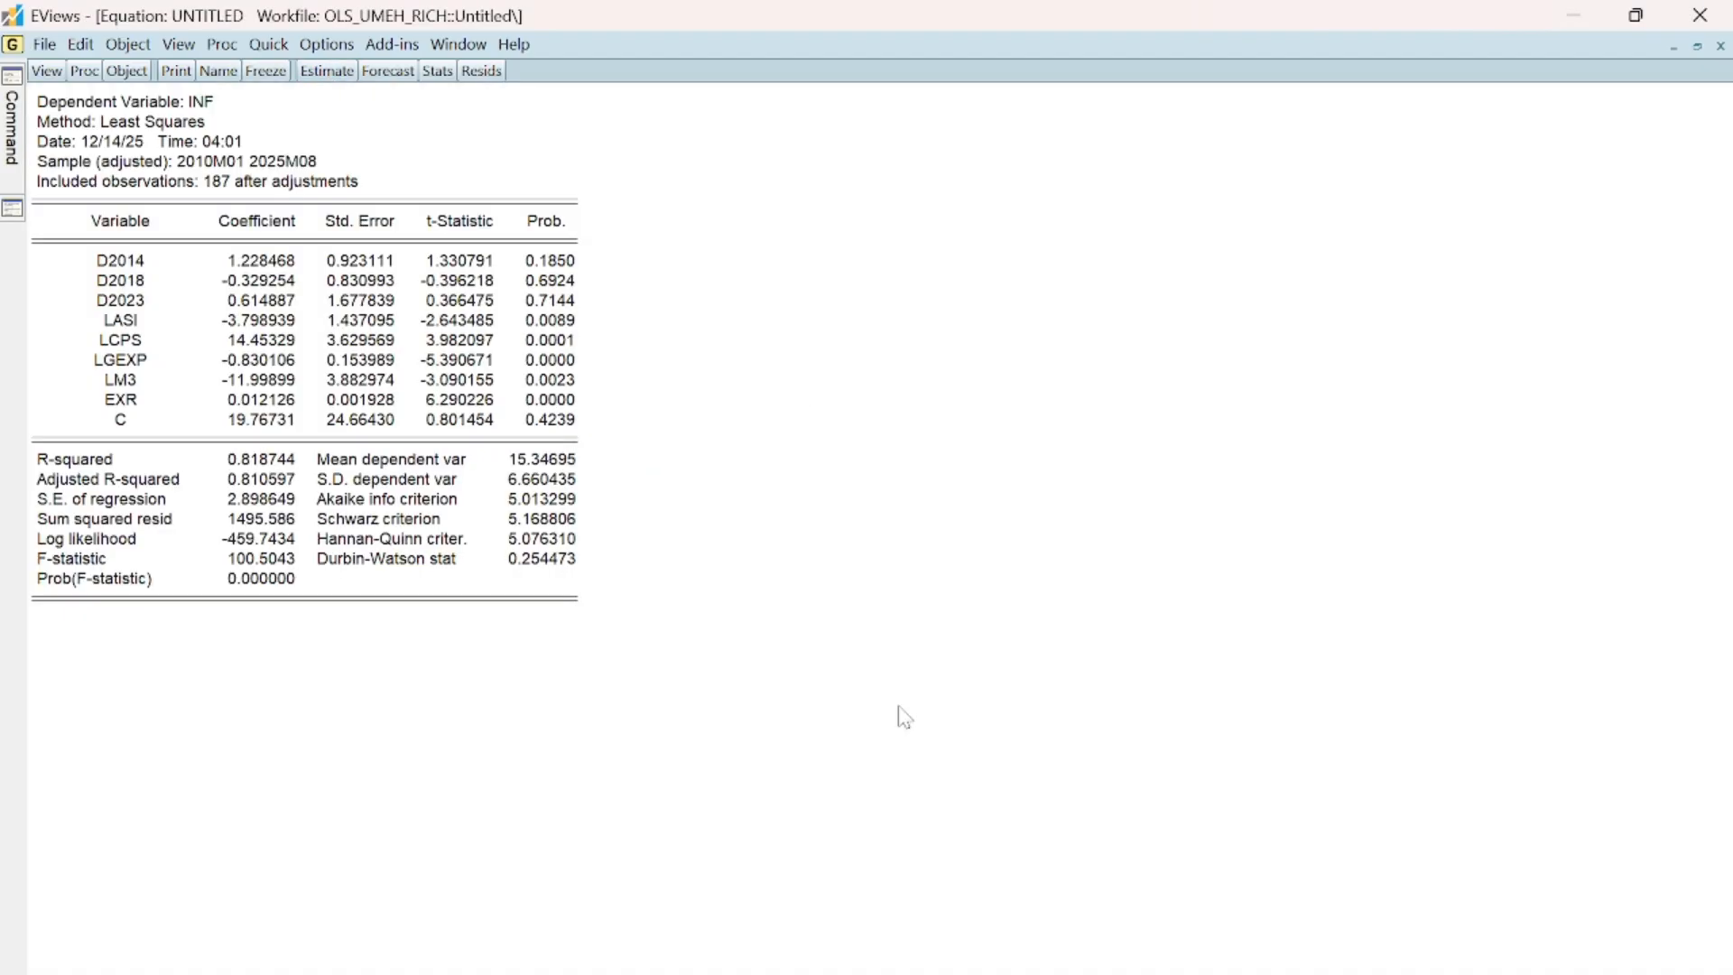
click(47, 76)
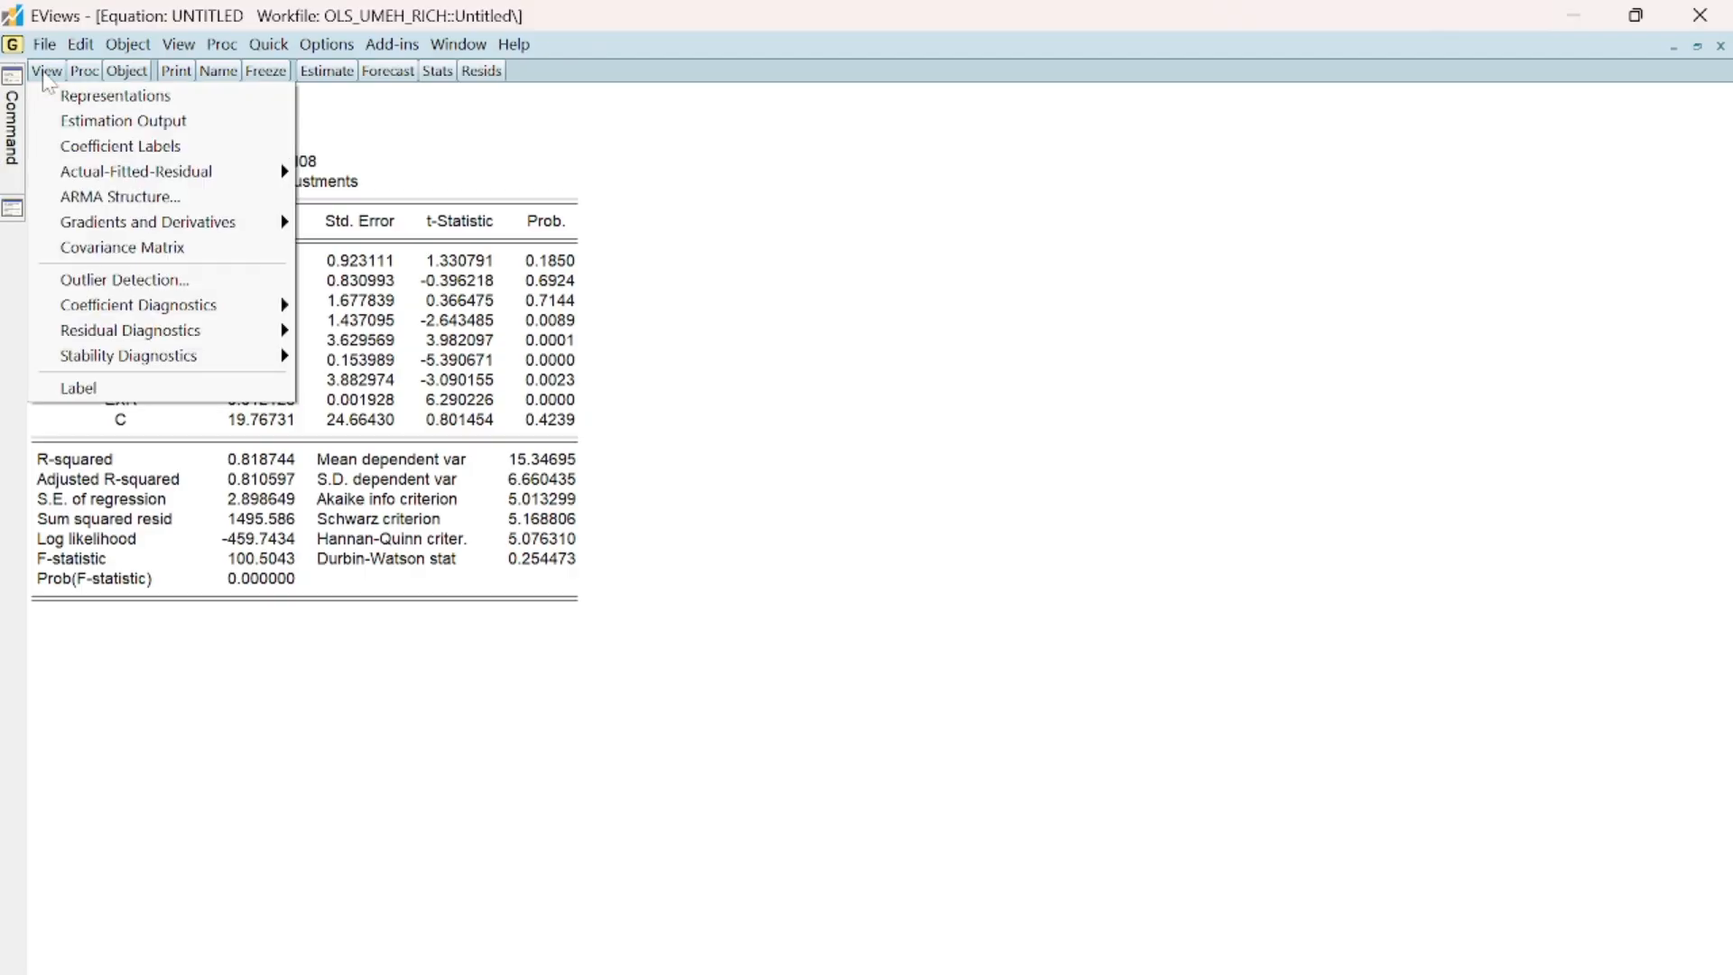
mouse_move(204, 336)
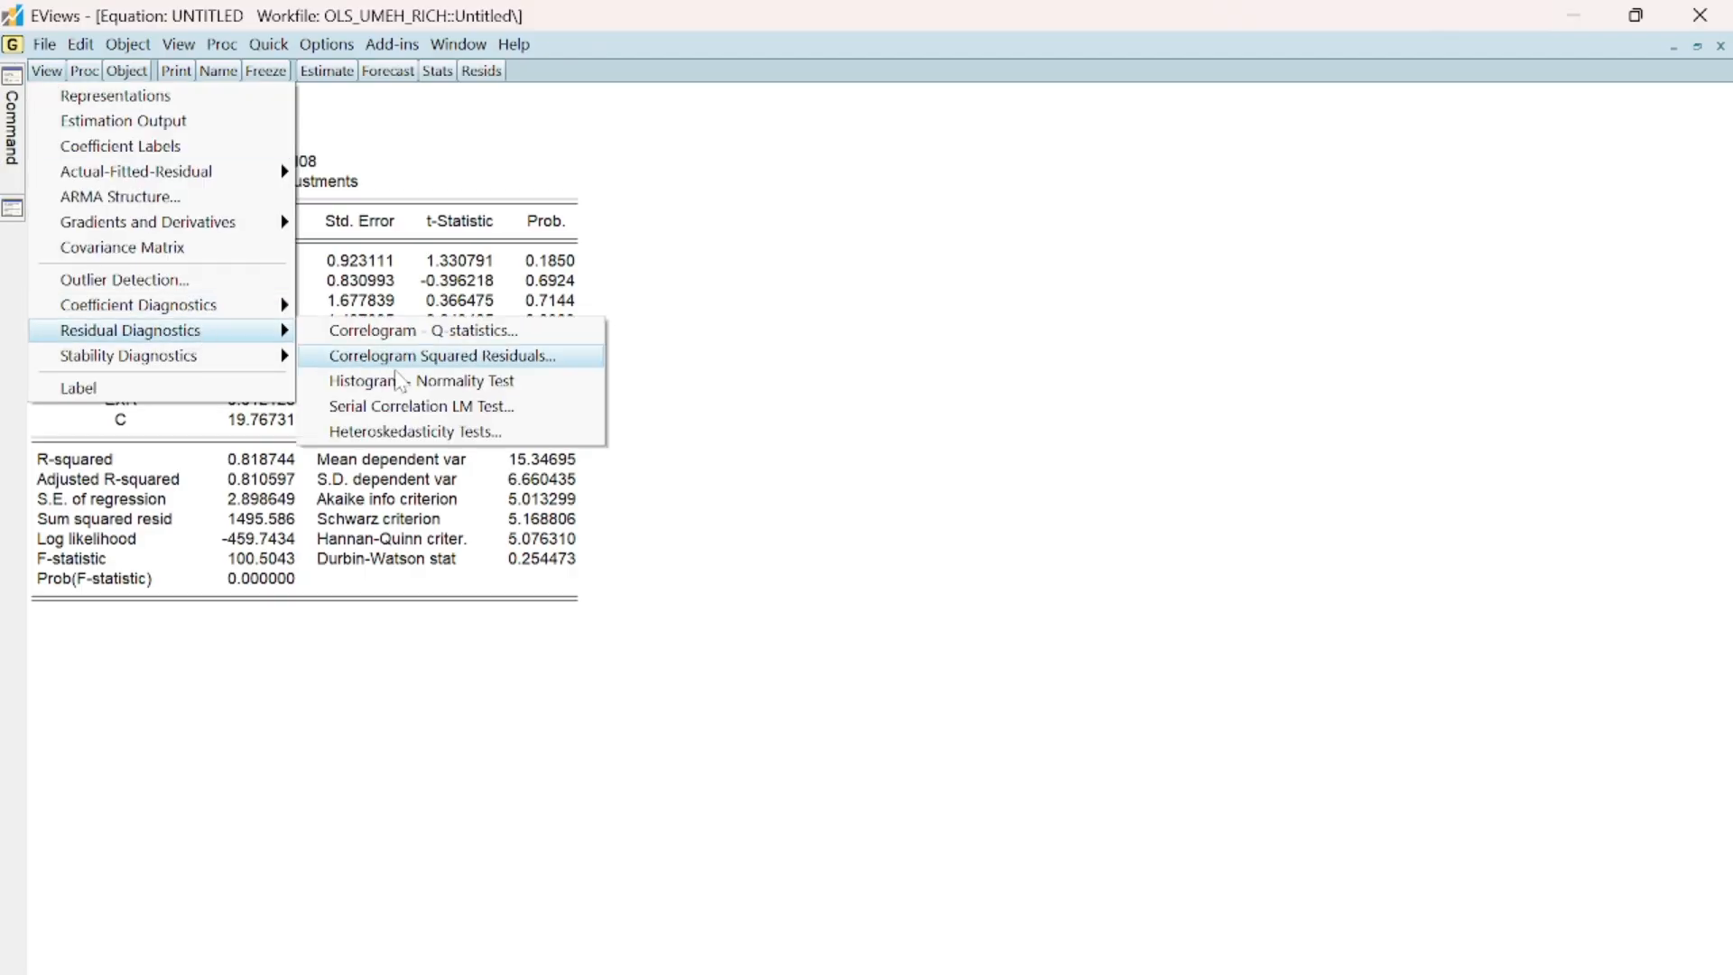
click(408, 408)
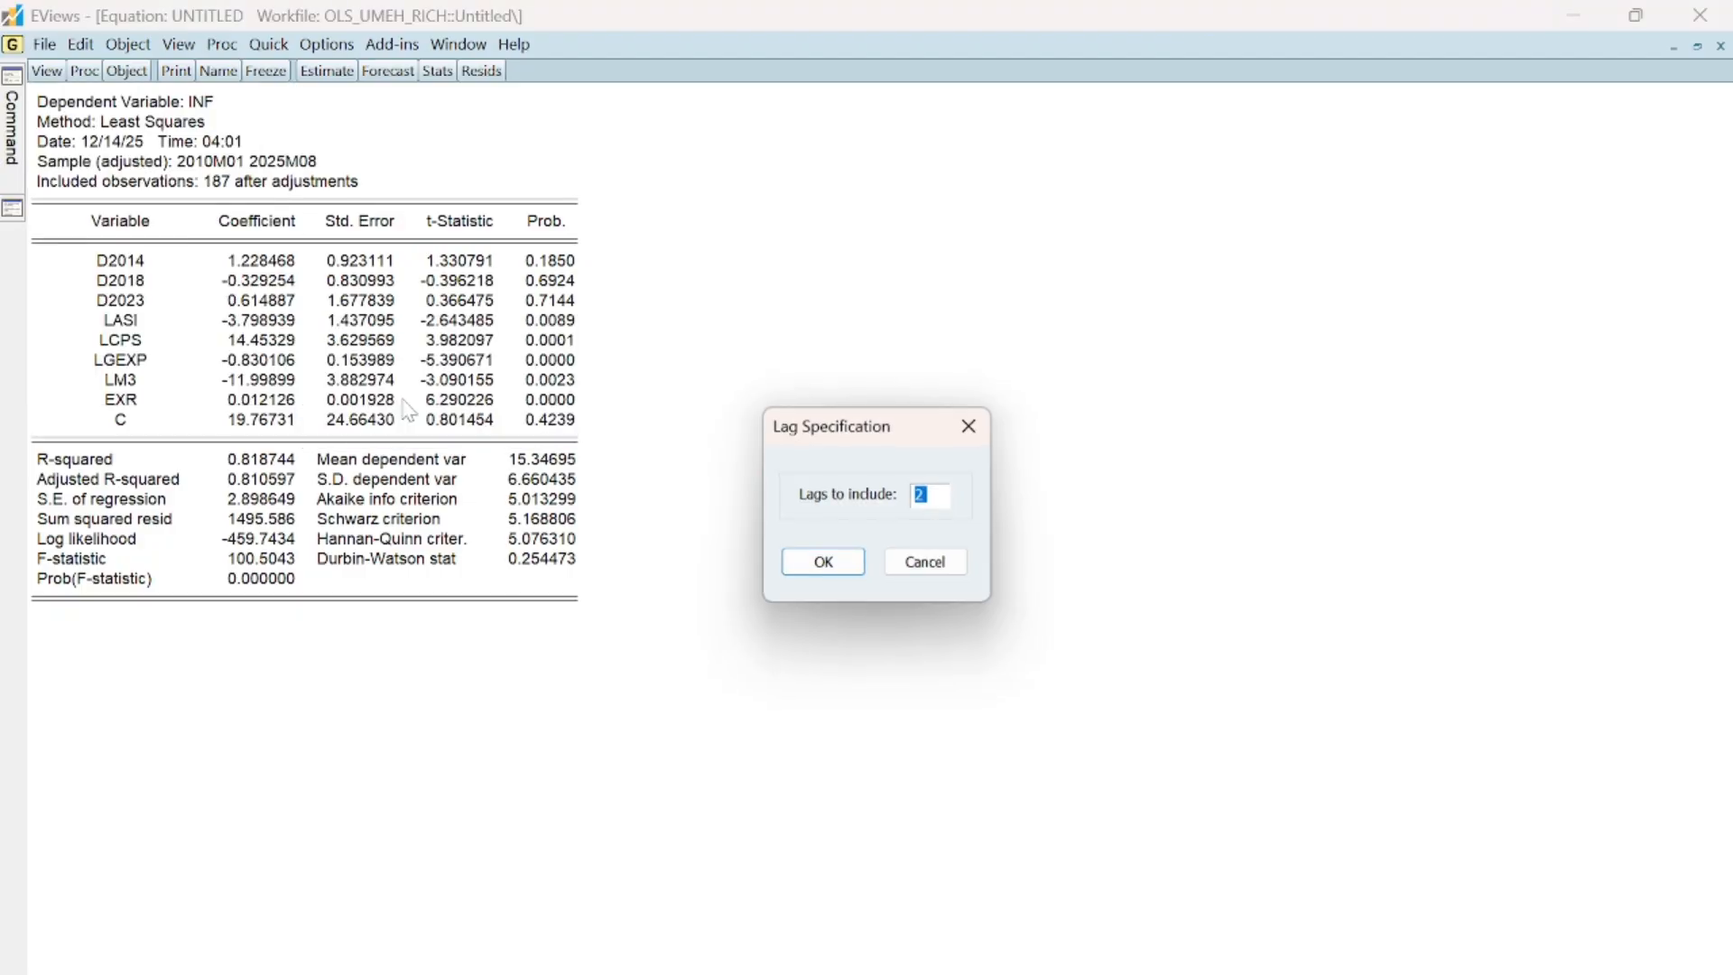
click(824, 573)
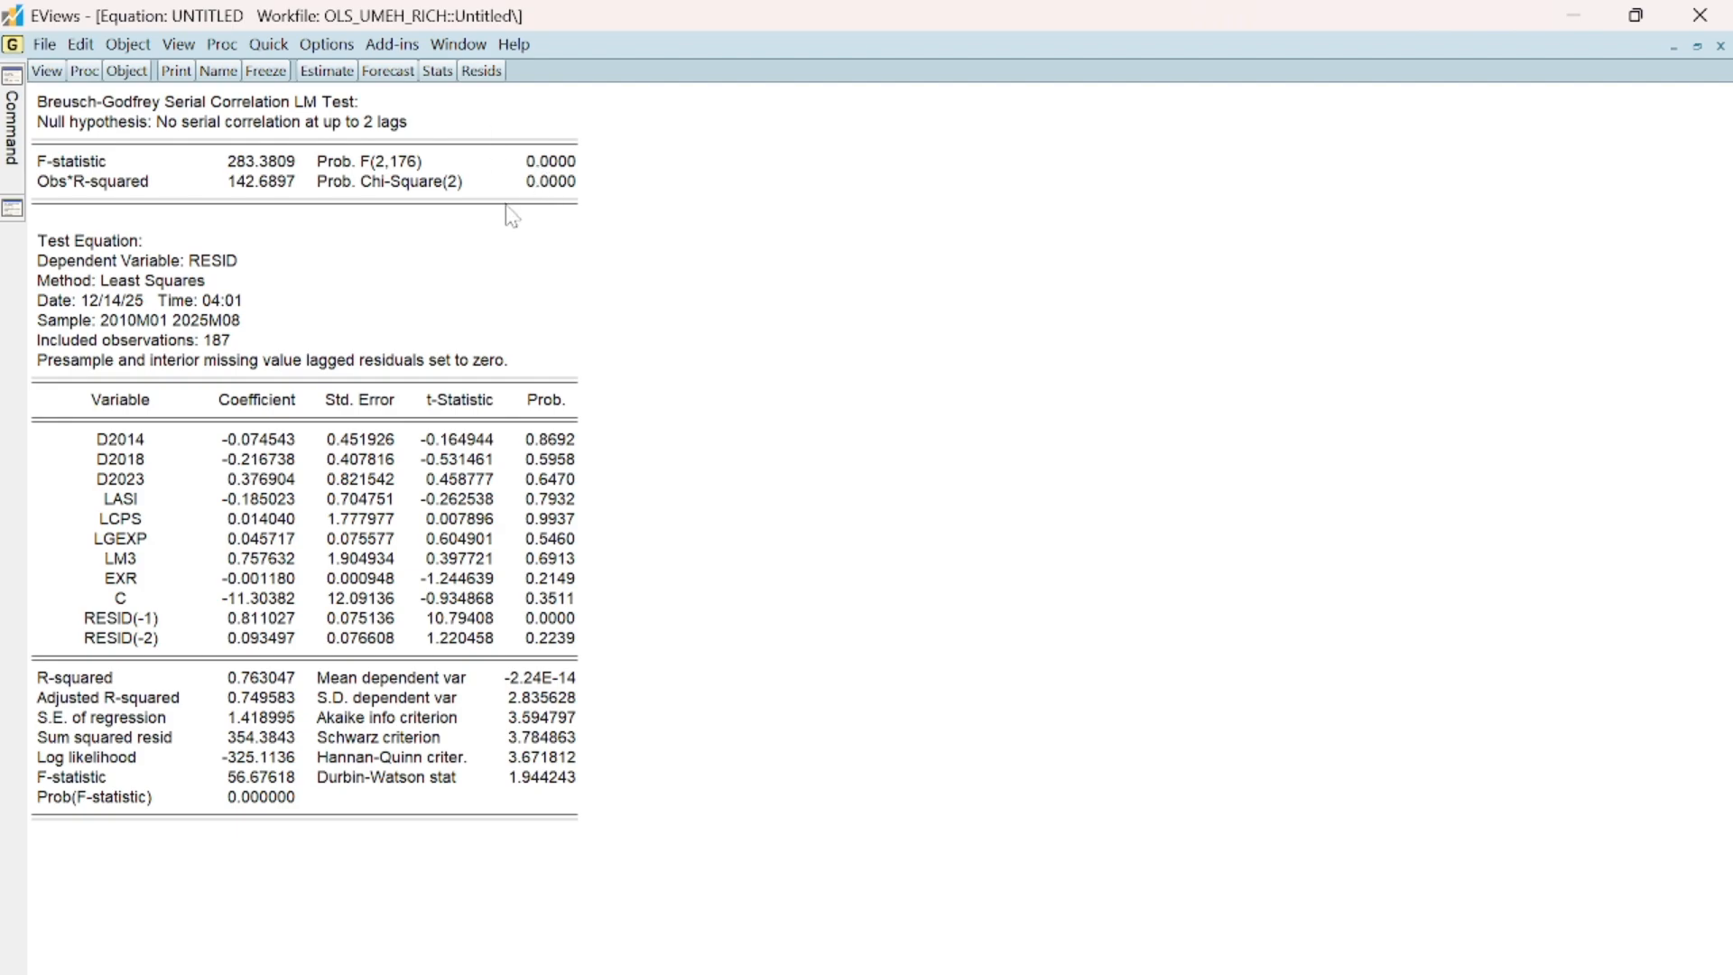
Step: Add the lagged dependent variable inf(-1) between inf and d2014 in the specification and estimate the equation
click(326, 71)
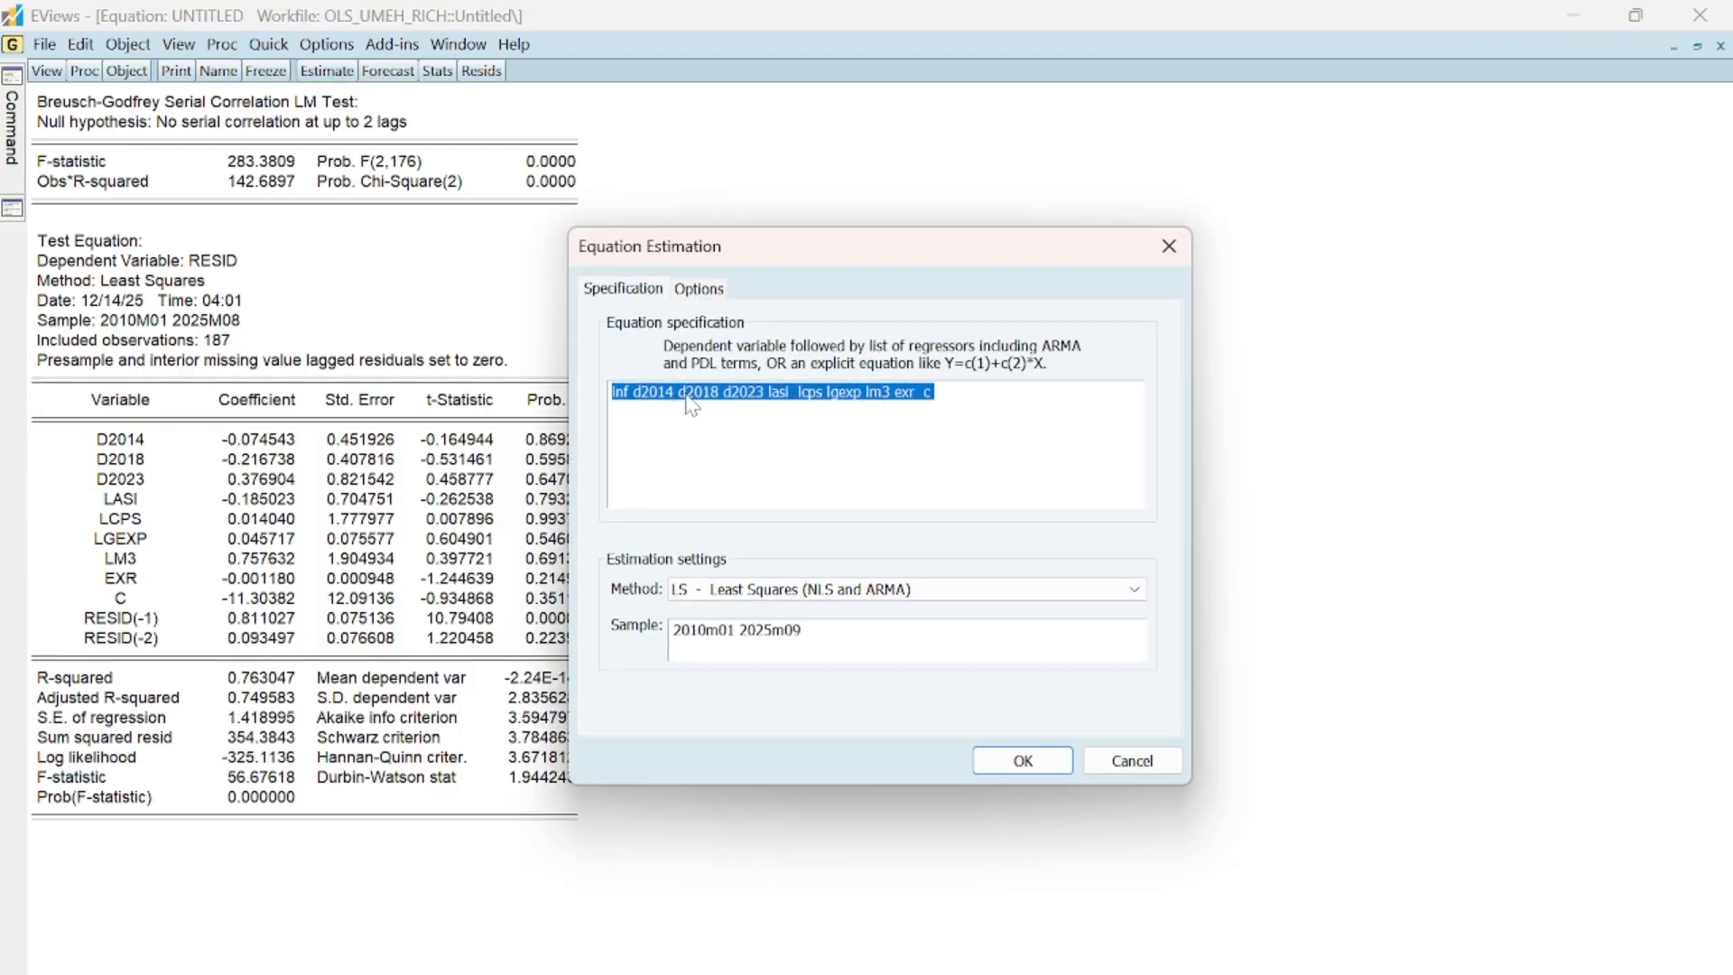
click(630, 394)
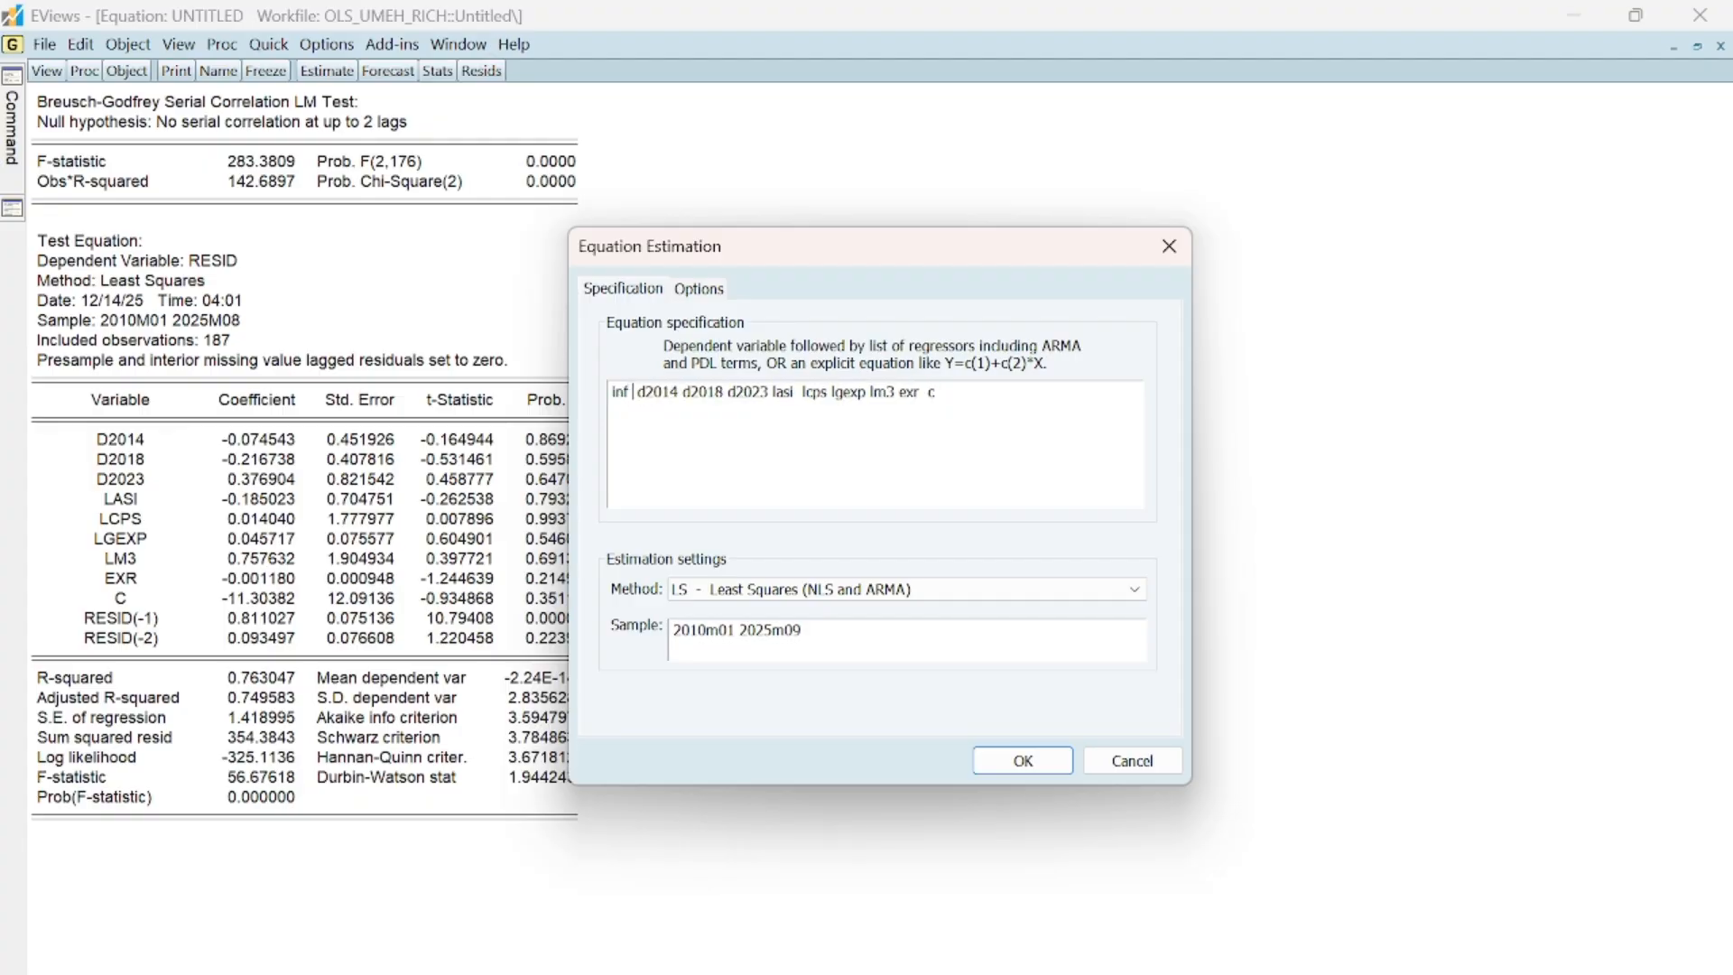
text(inf()
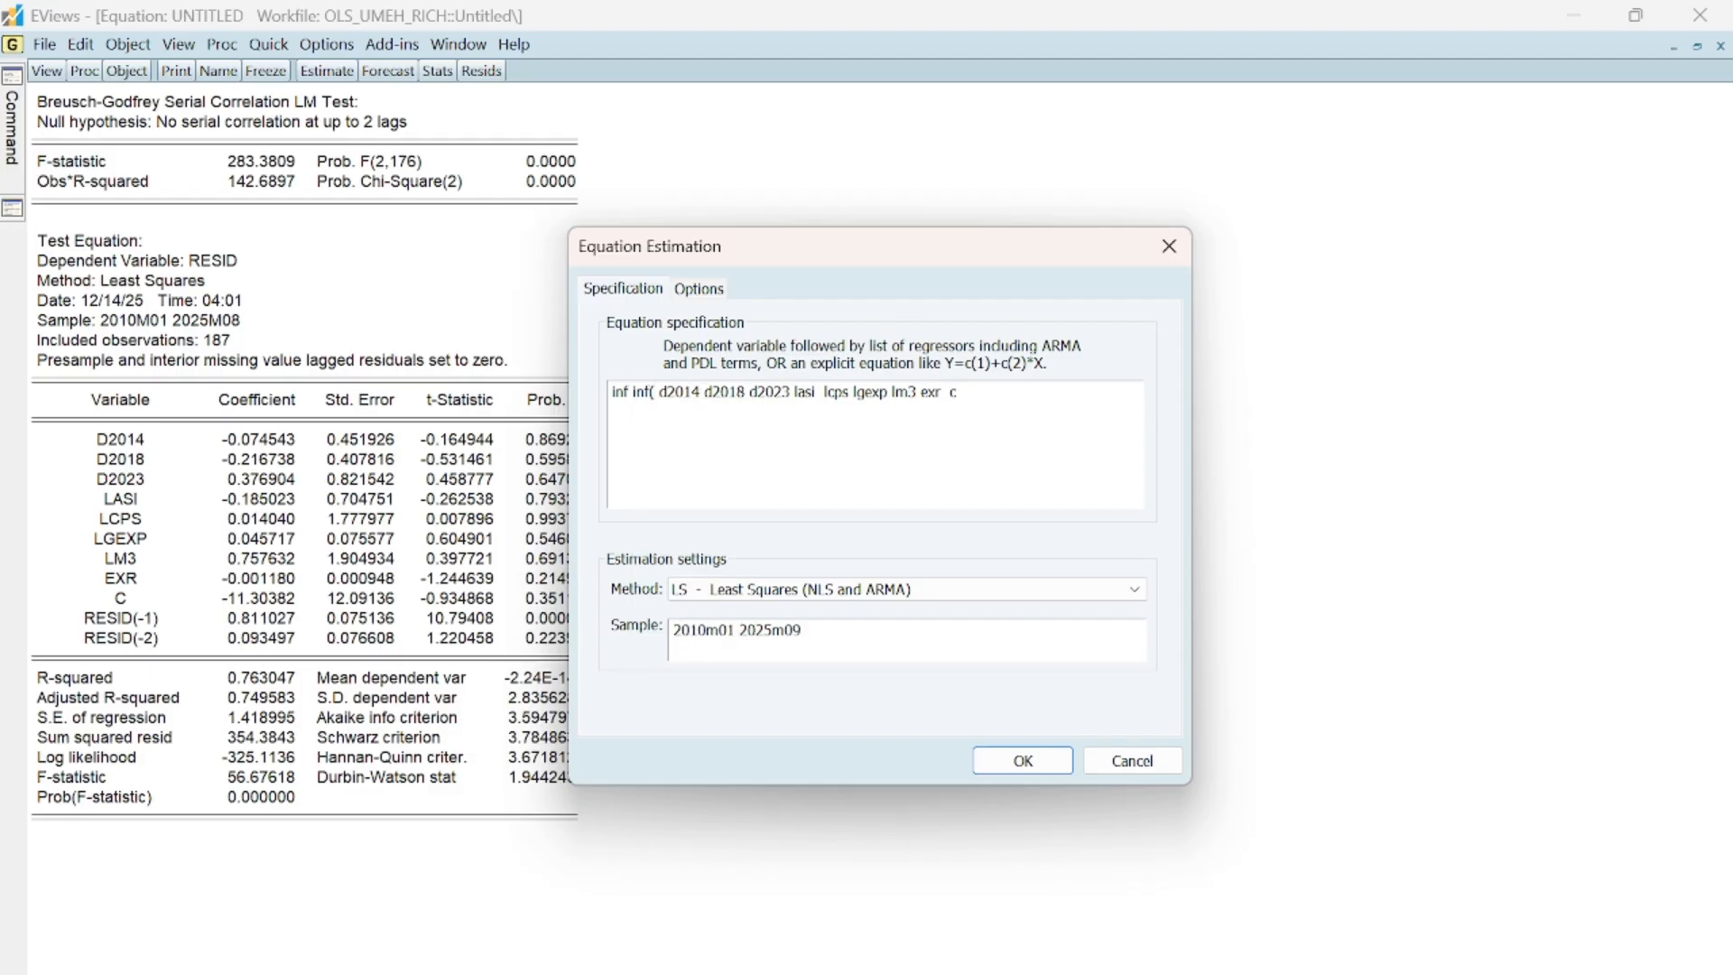
text(-1)
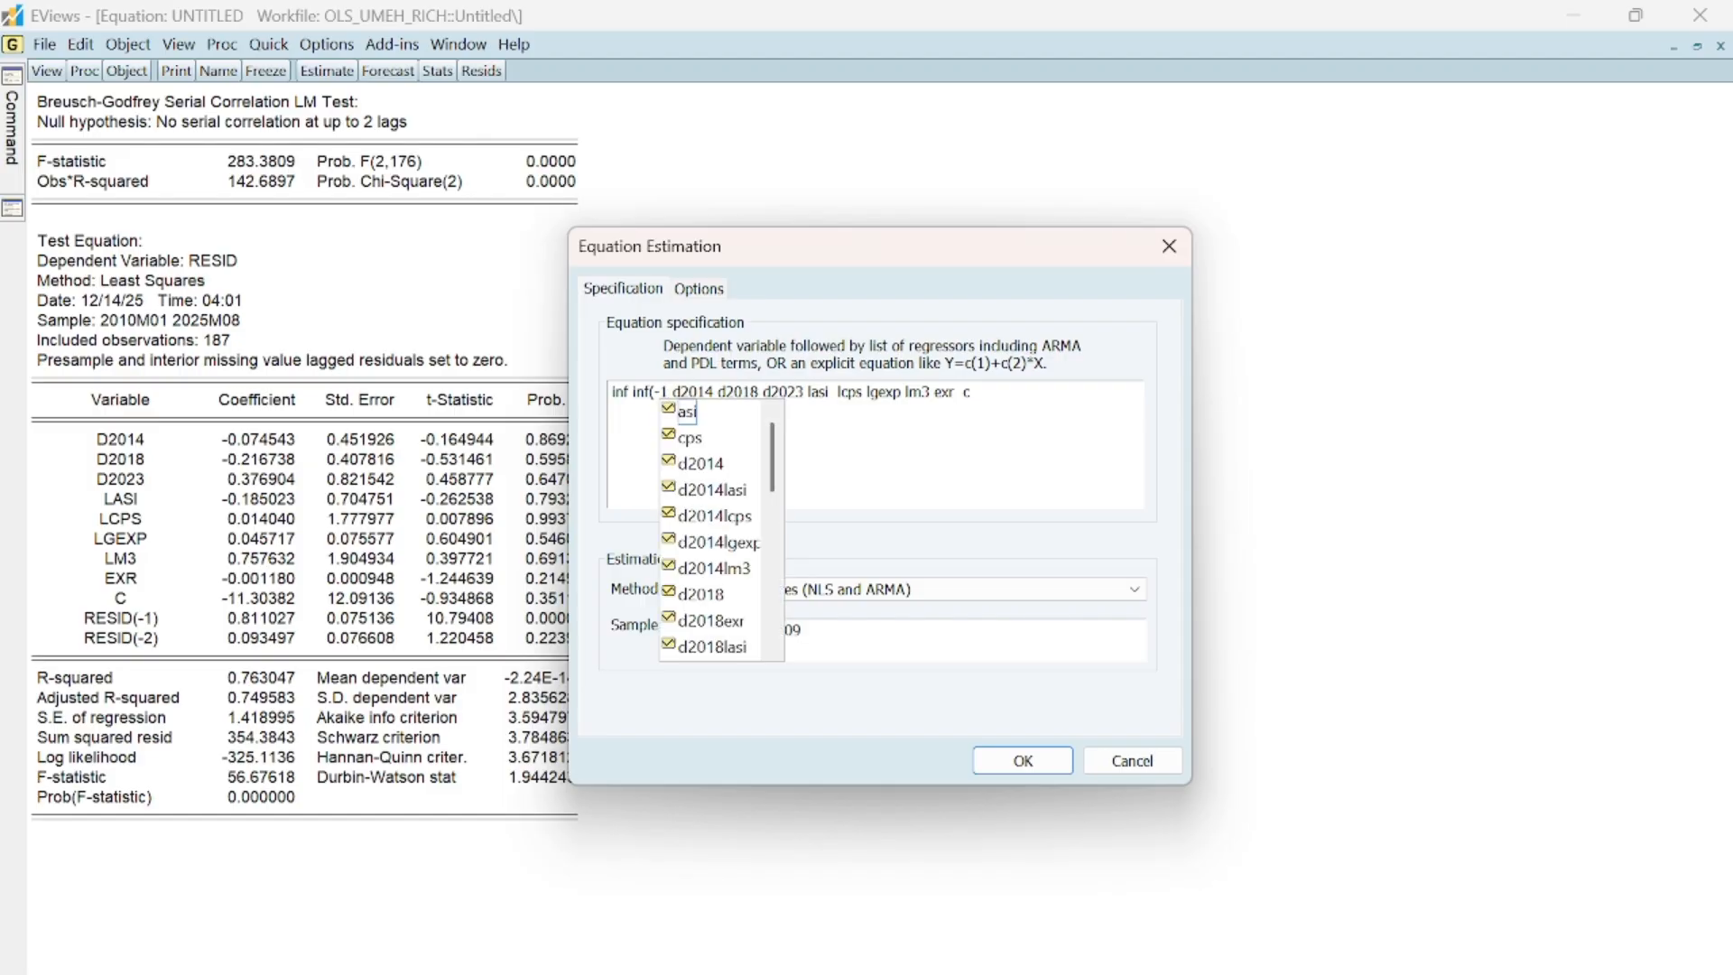
text())
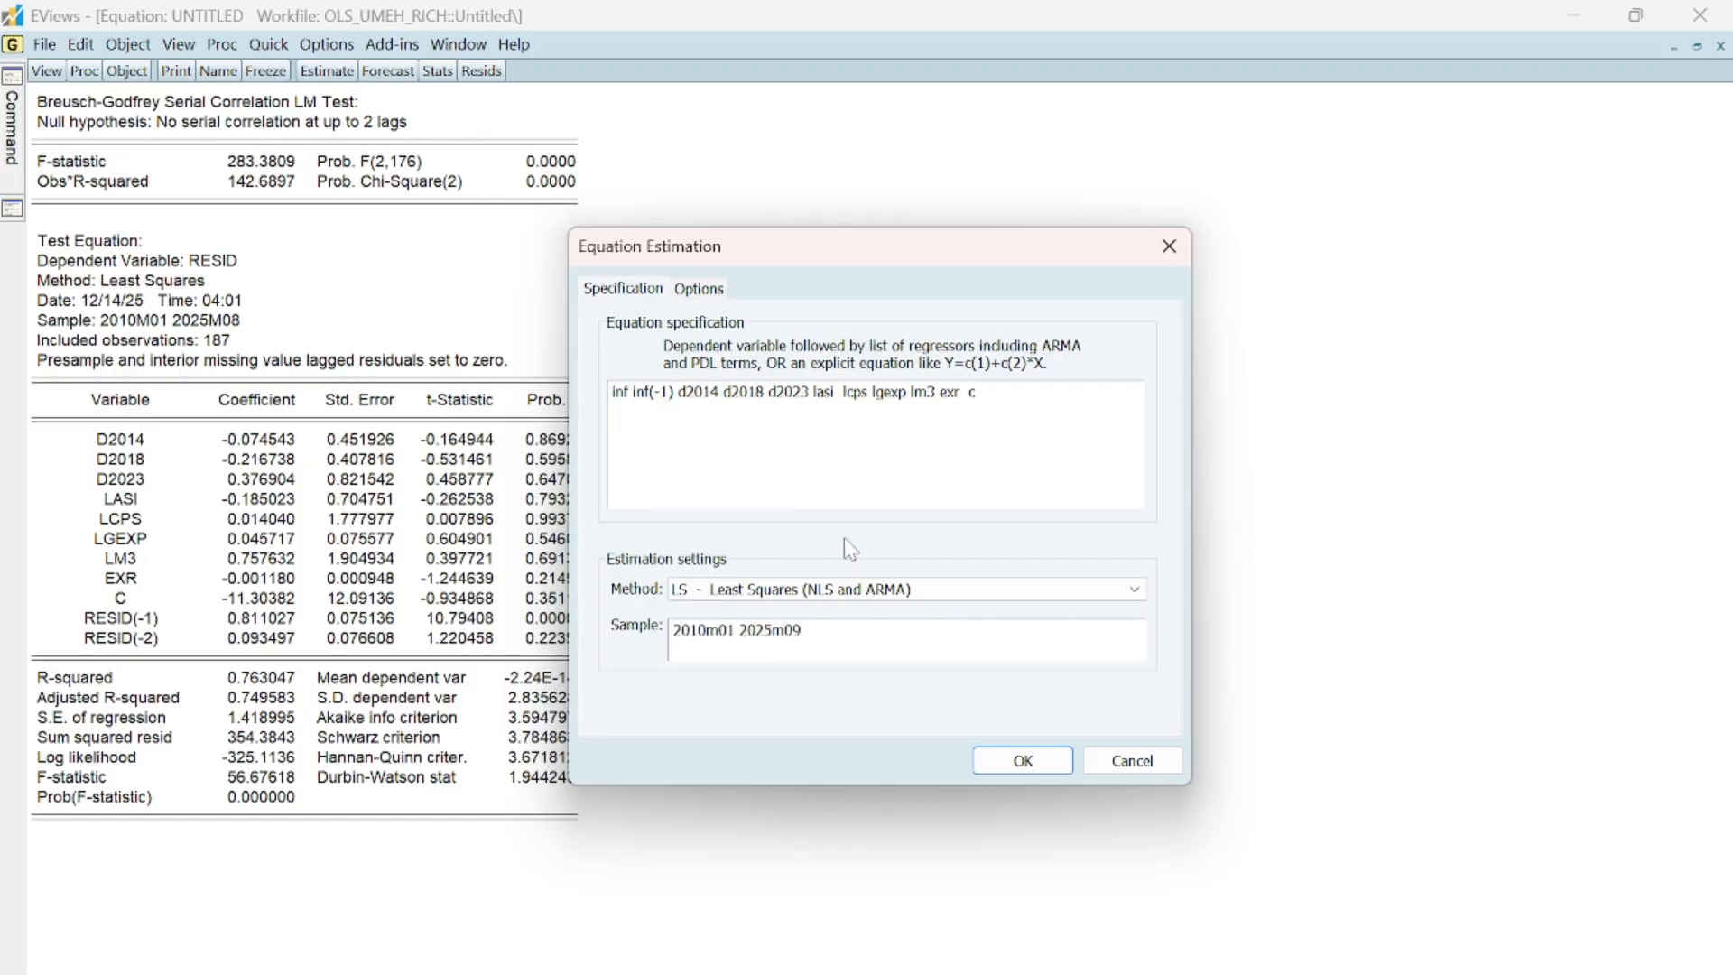
click(1000, 766)
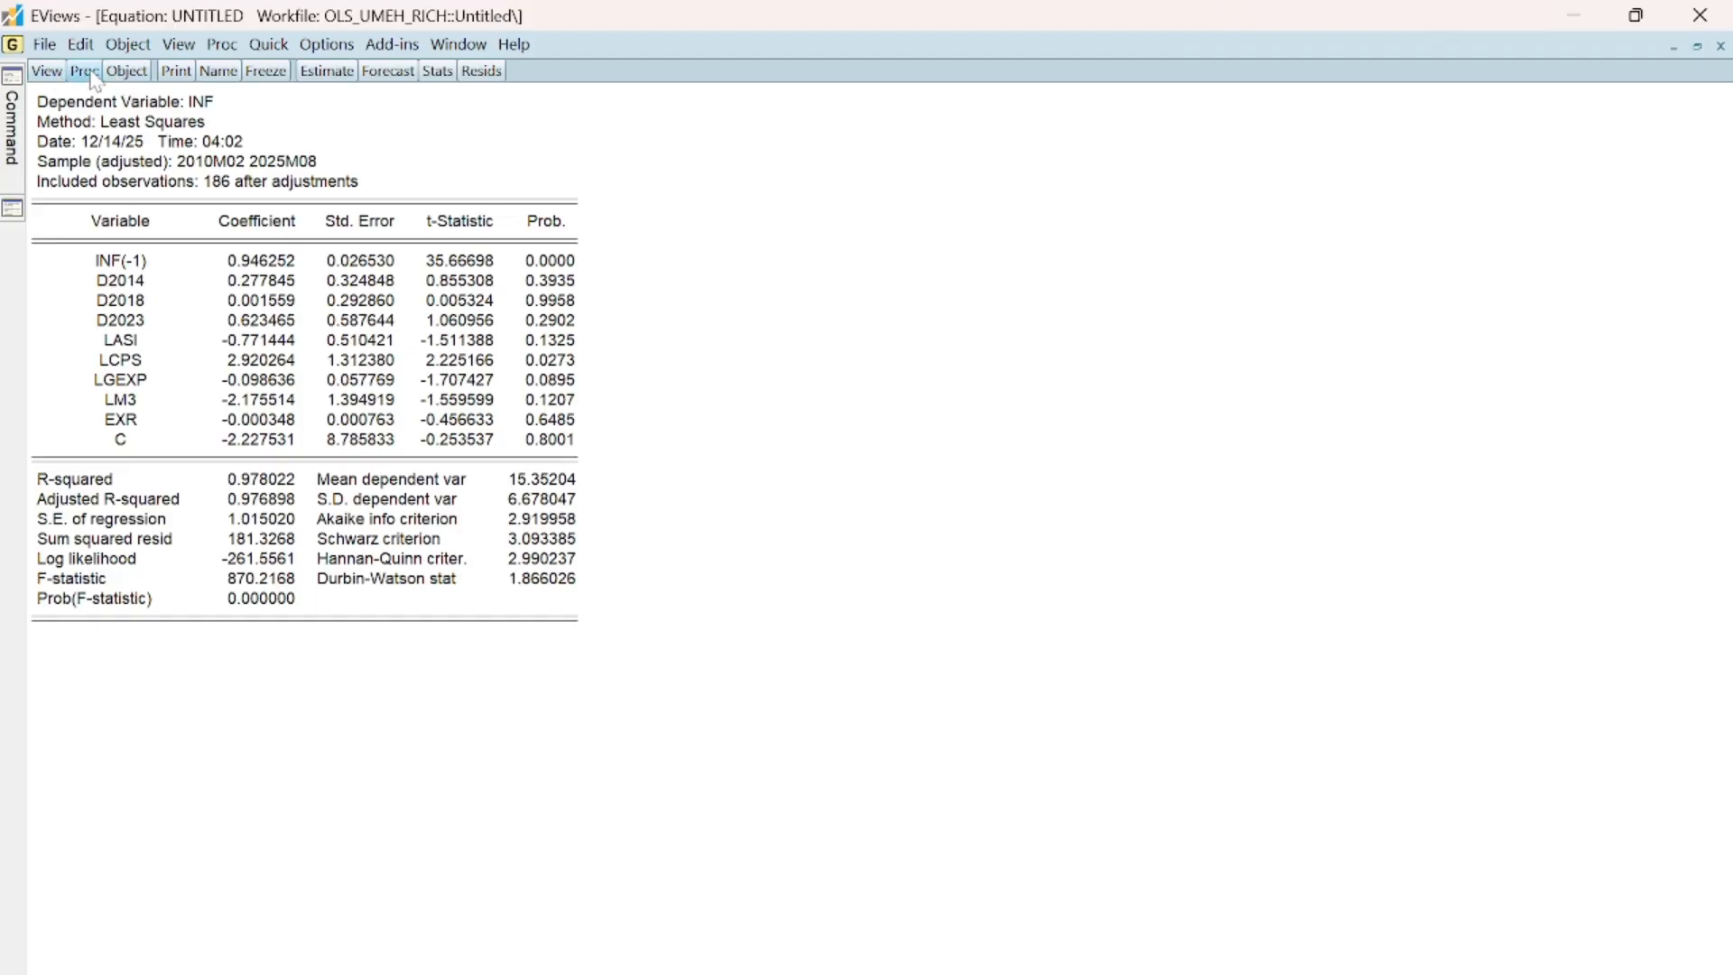
Step: Run the serial correlation LM test with 2 lags on the equation containing inf(-1)
click(38, 72)
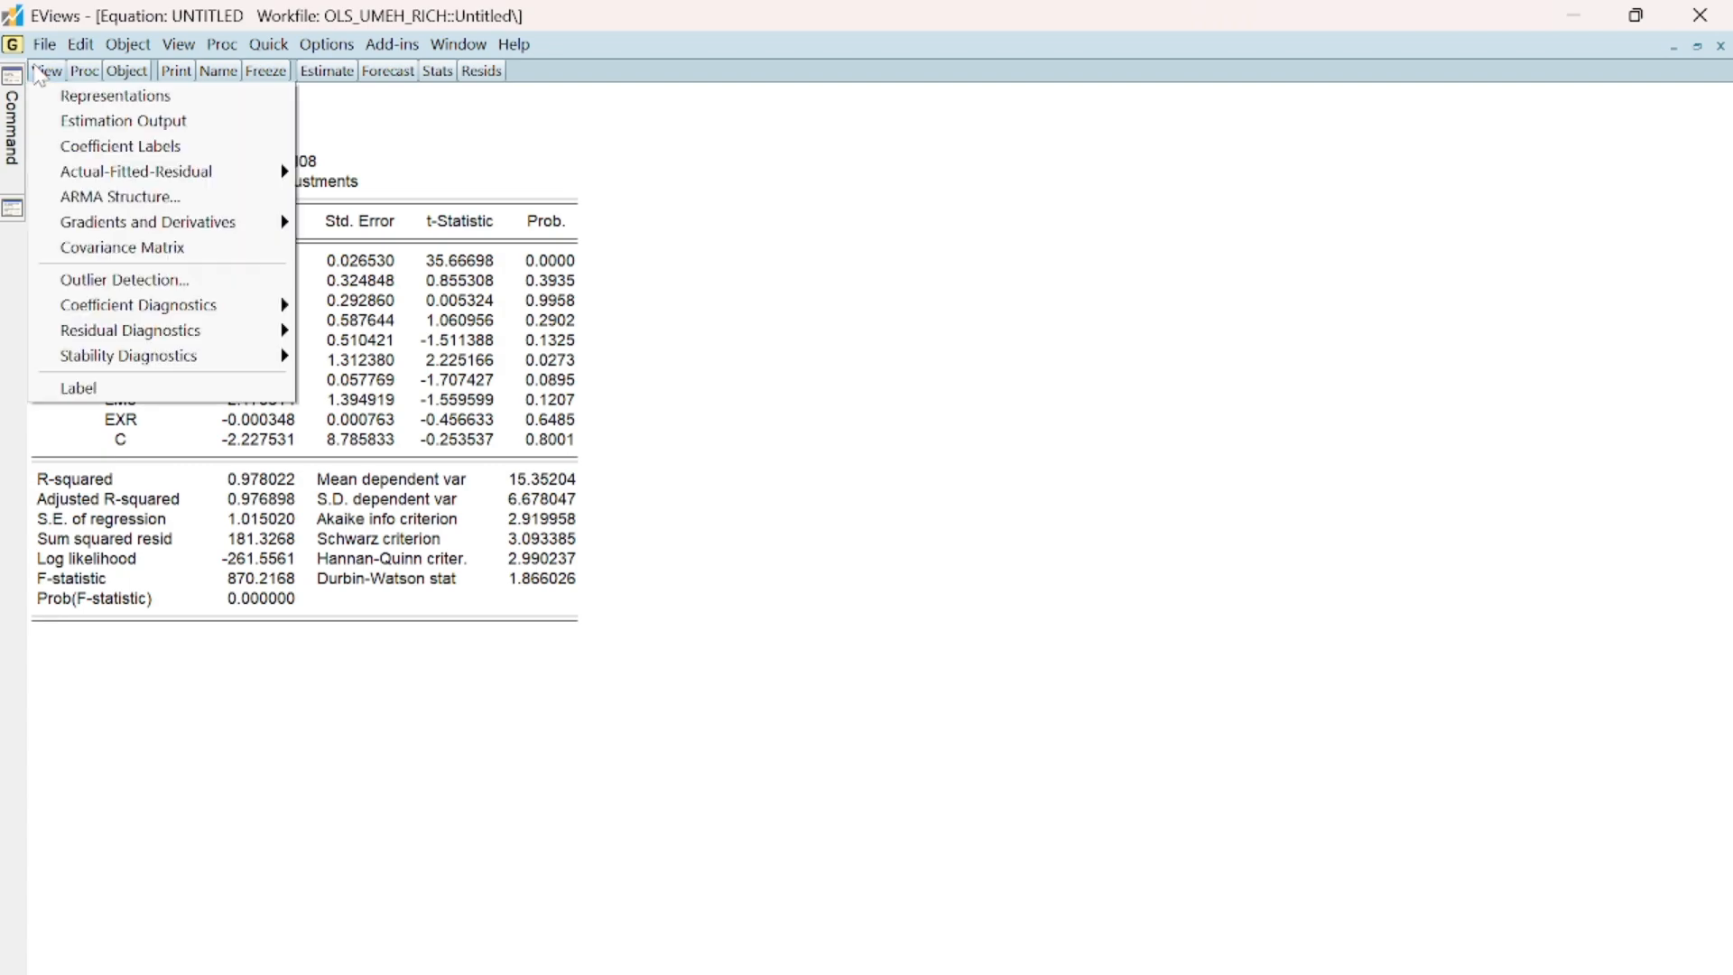
mouse_move(283, 335)
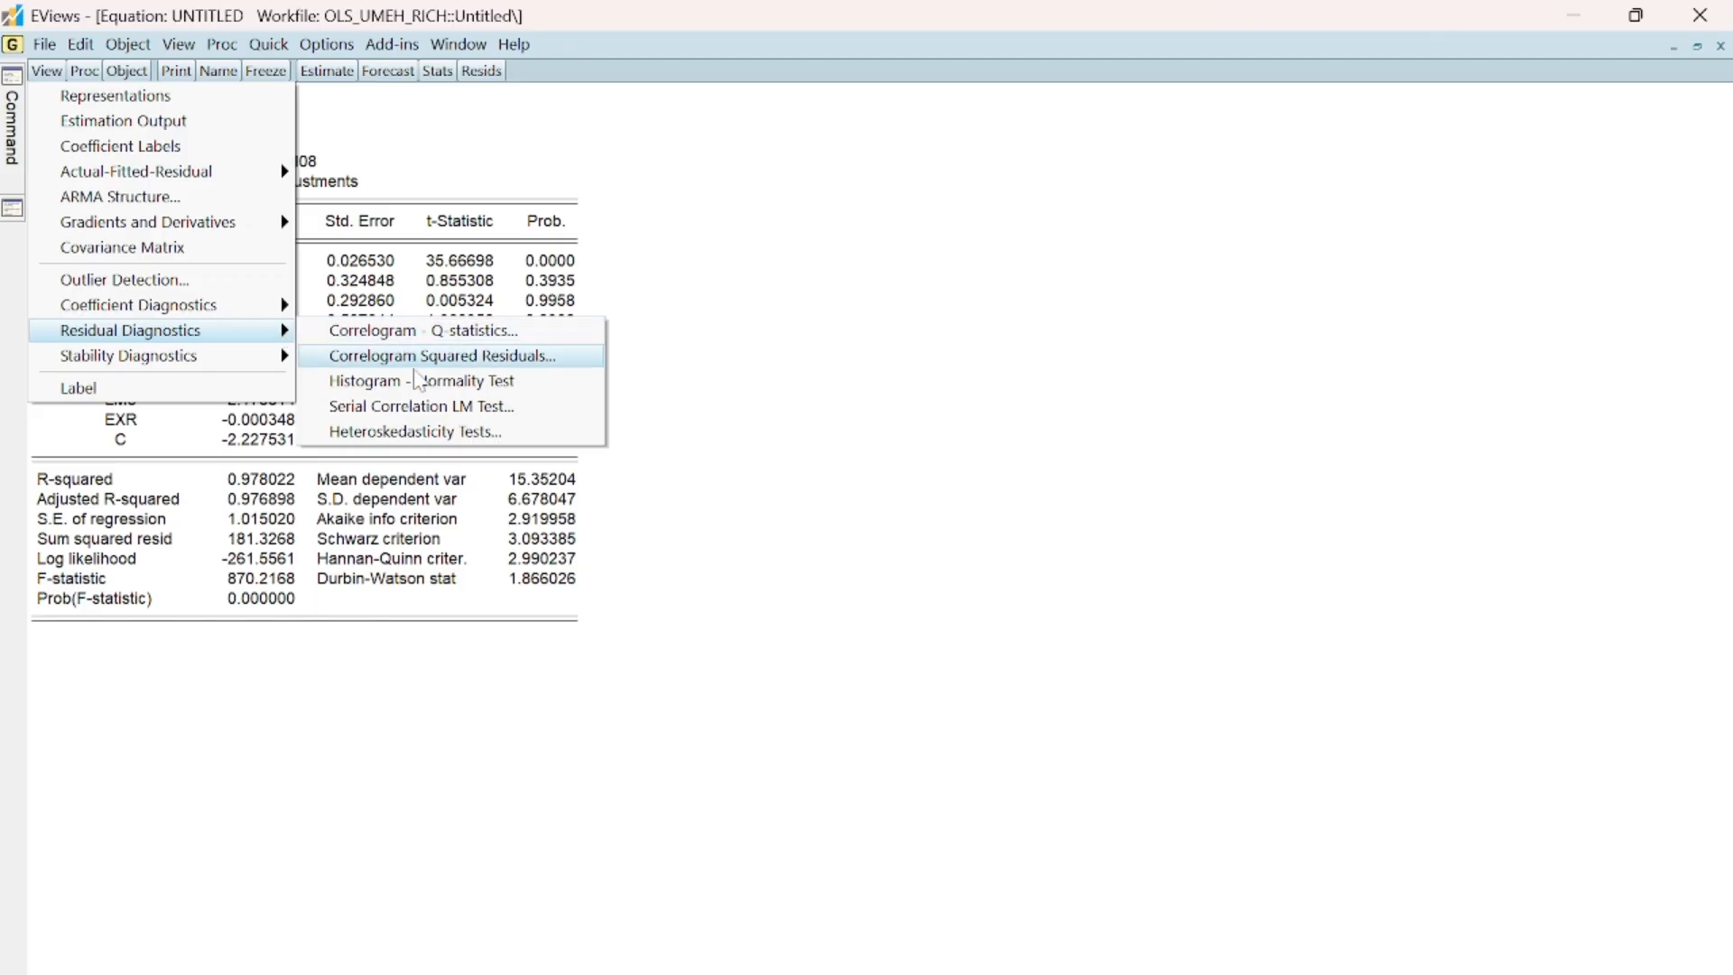
click(405, 407)
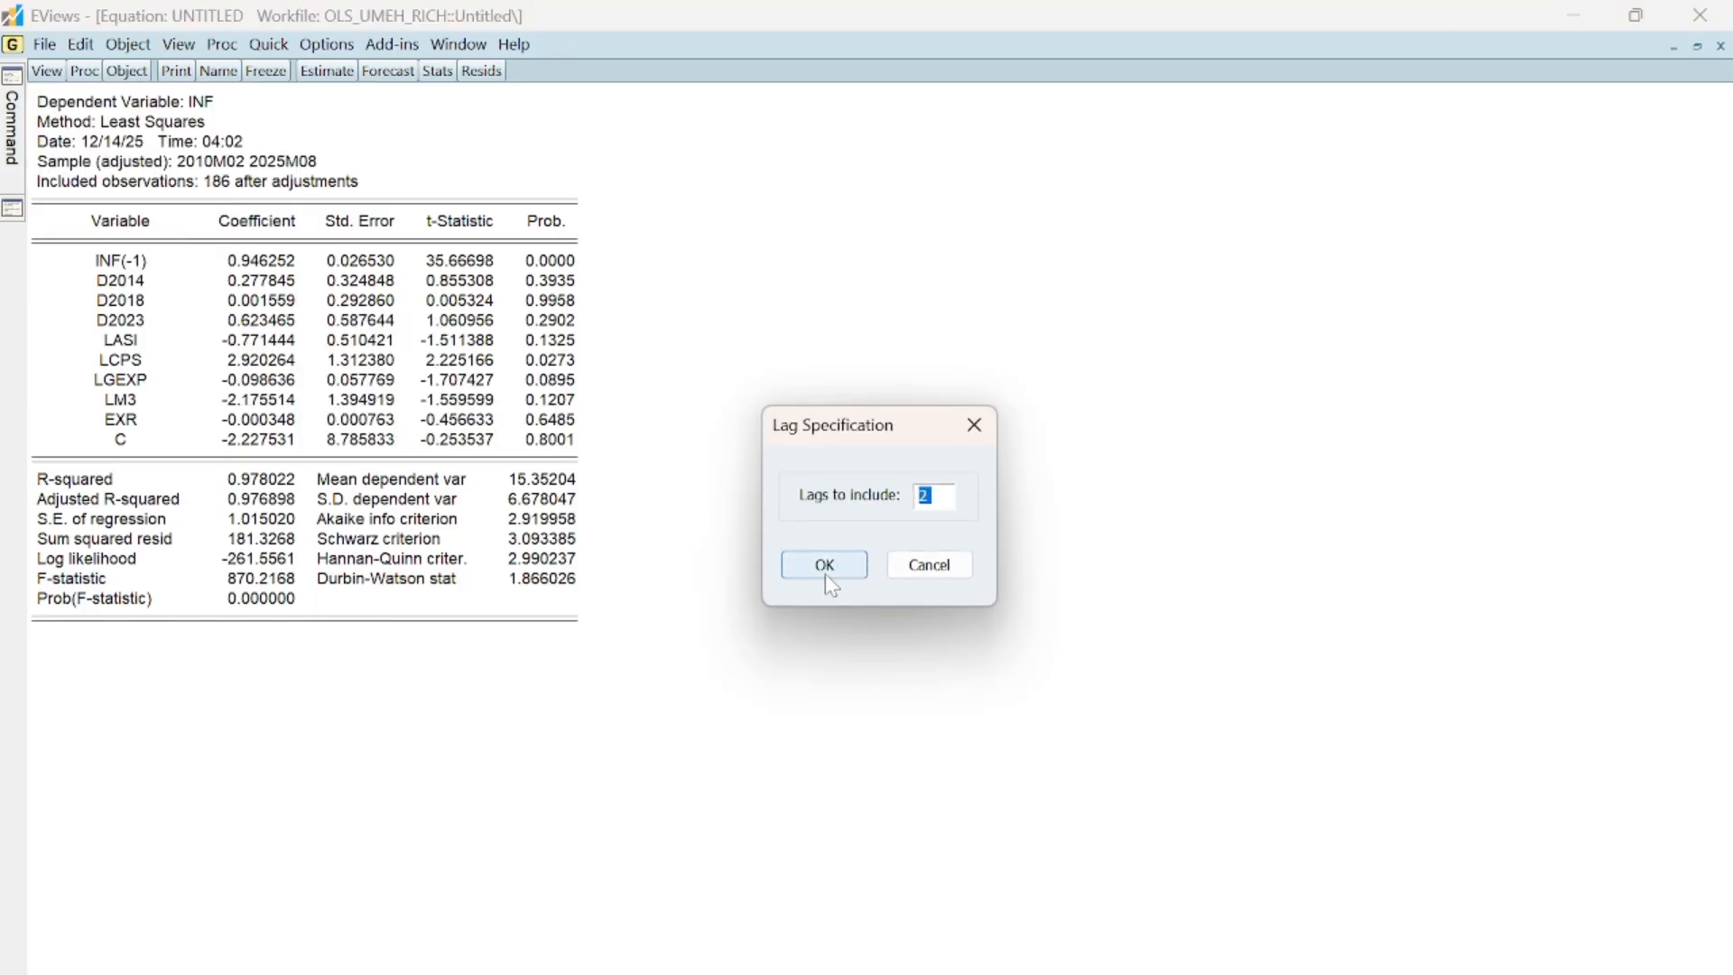
click(825, 572)
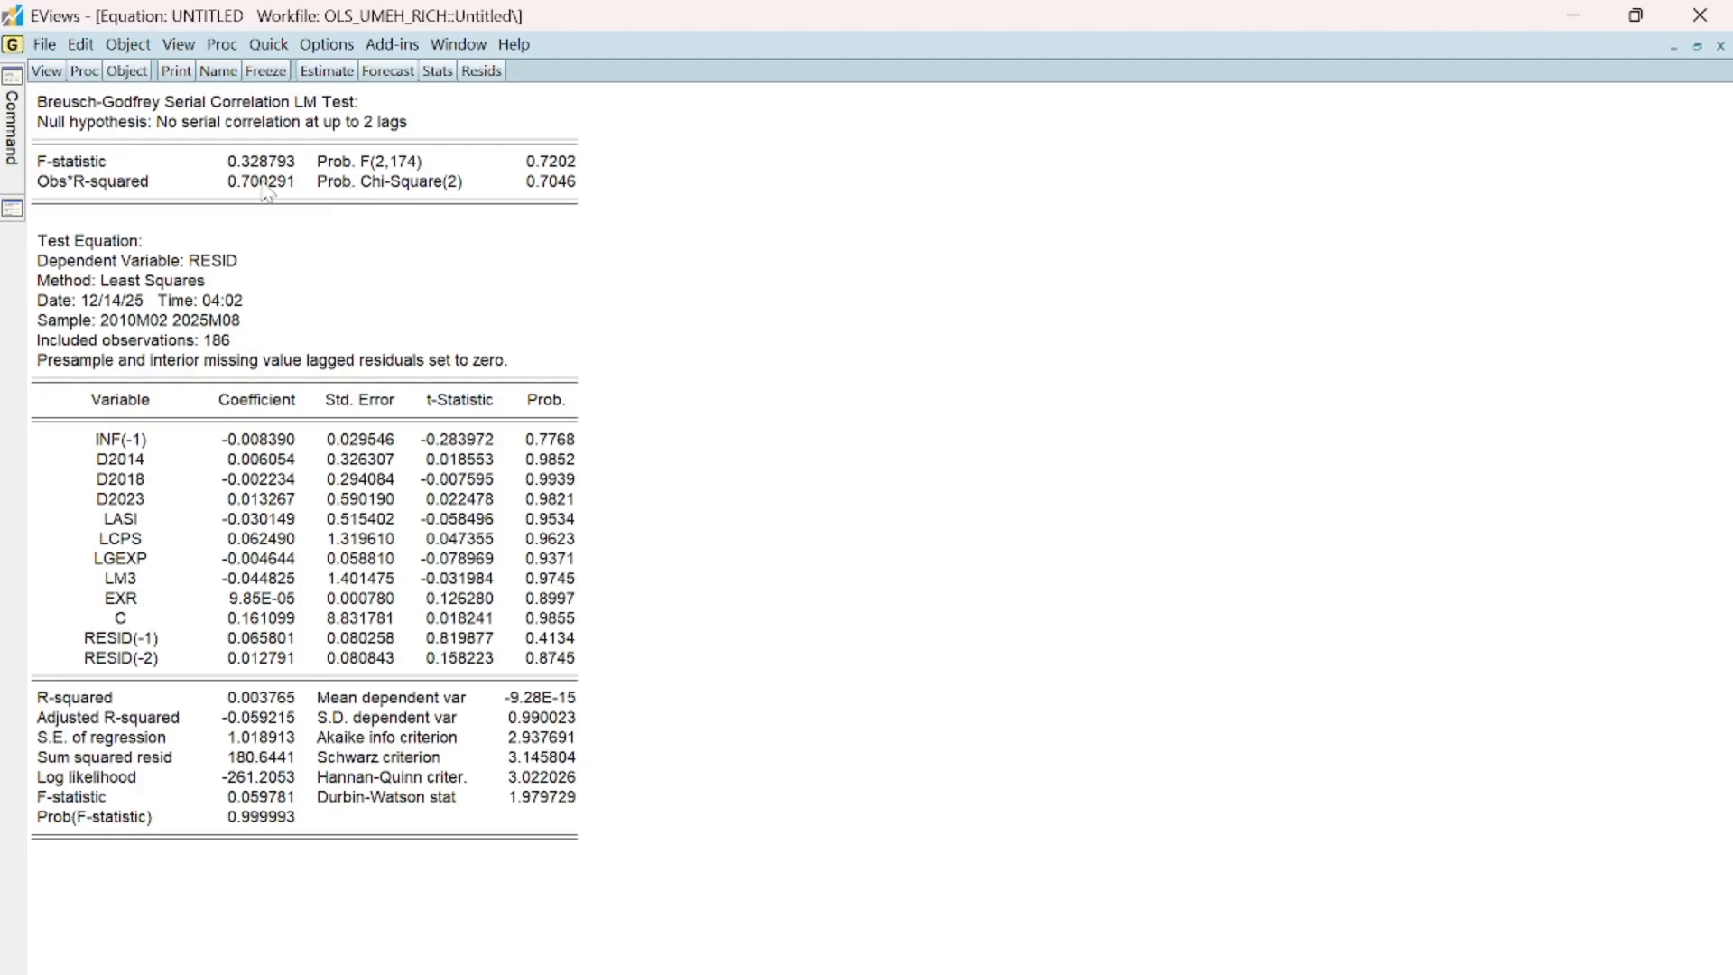
Step: Run the Breusch-Pagan-Godfrey heteroskedasticity test on the equation containing inf(-1)
click(47, 70)
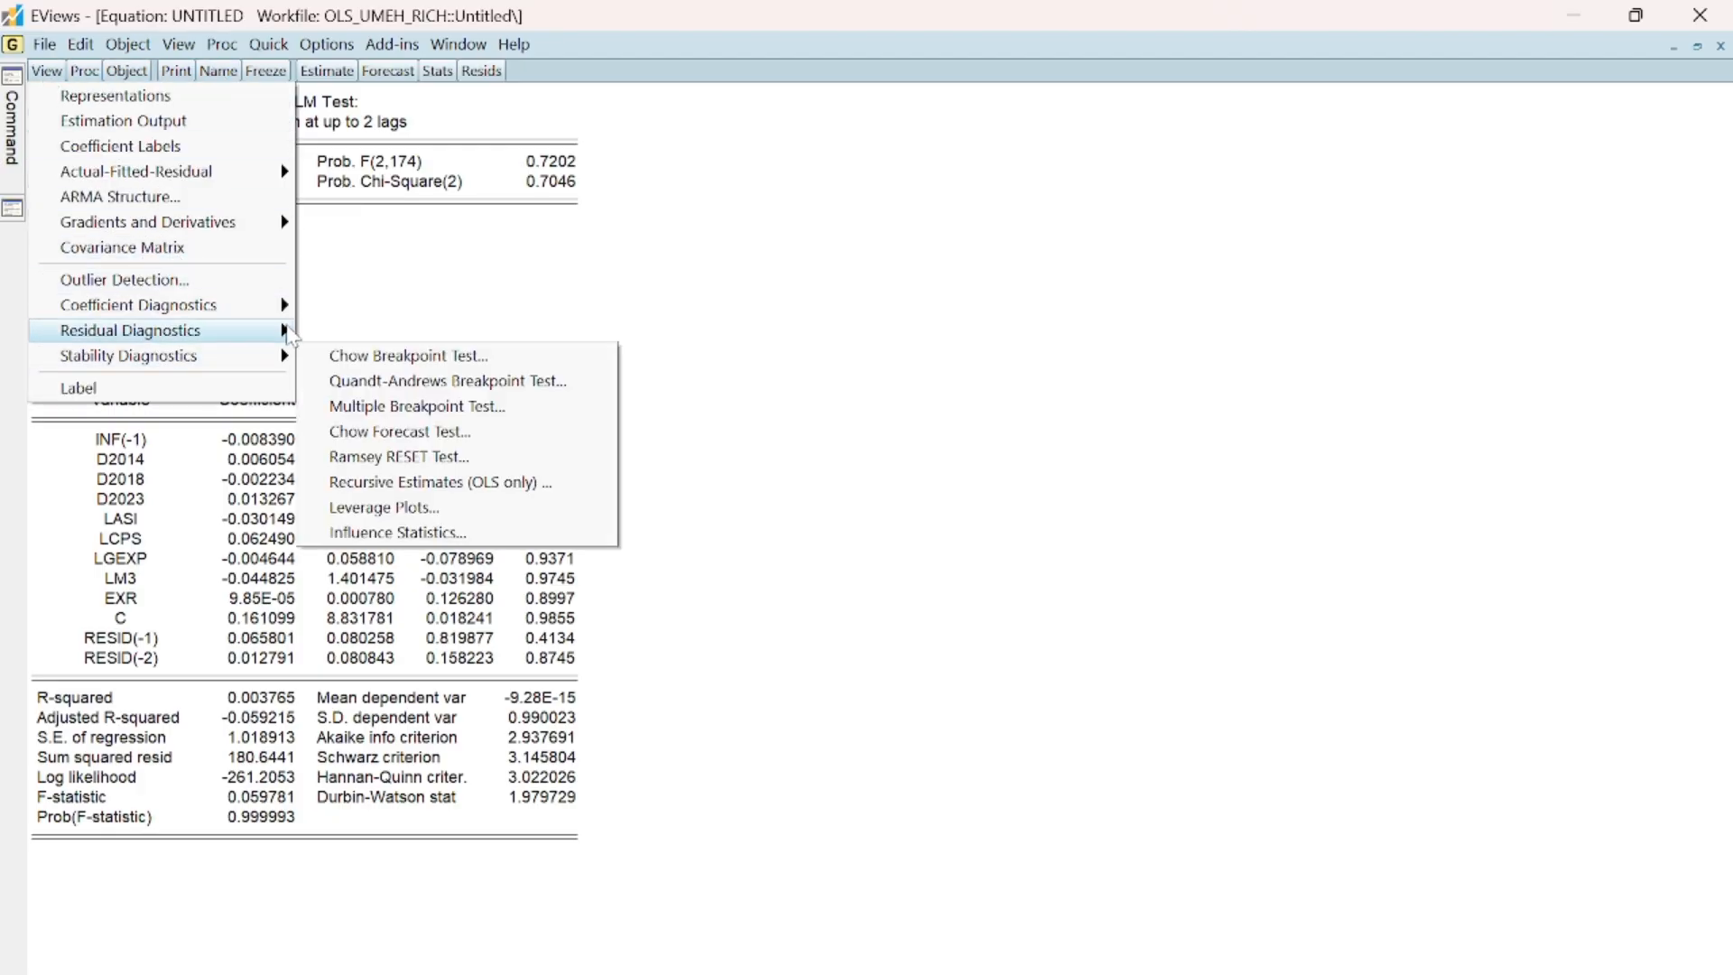
mouse_move(271, 330)
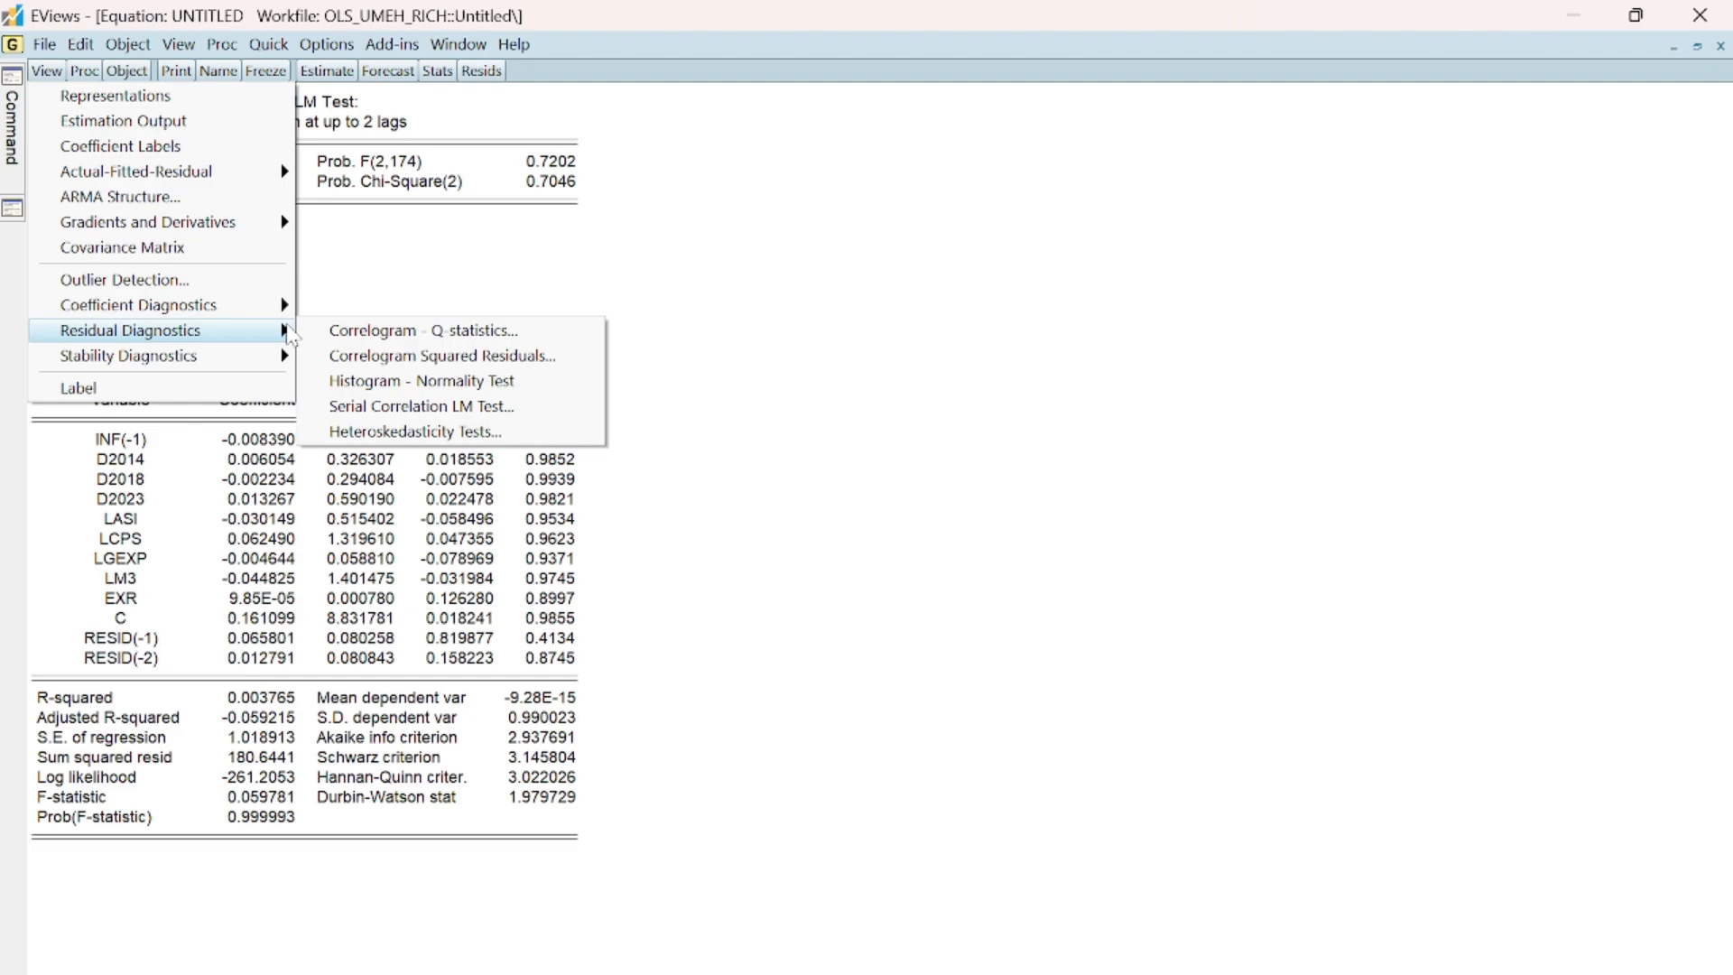
click(440, 432)
click(826, 702)
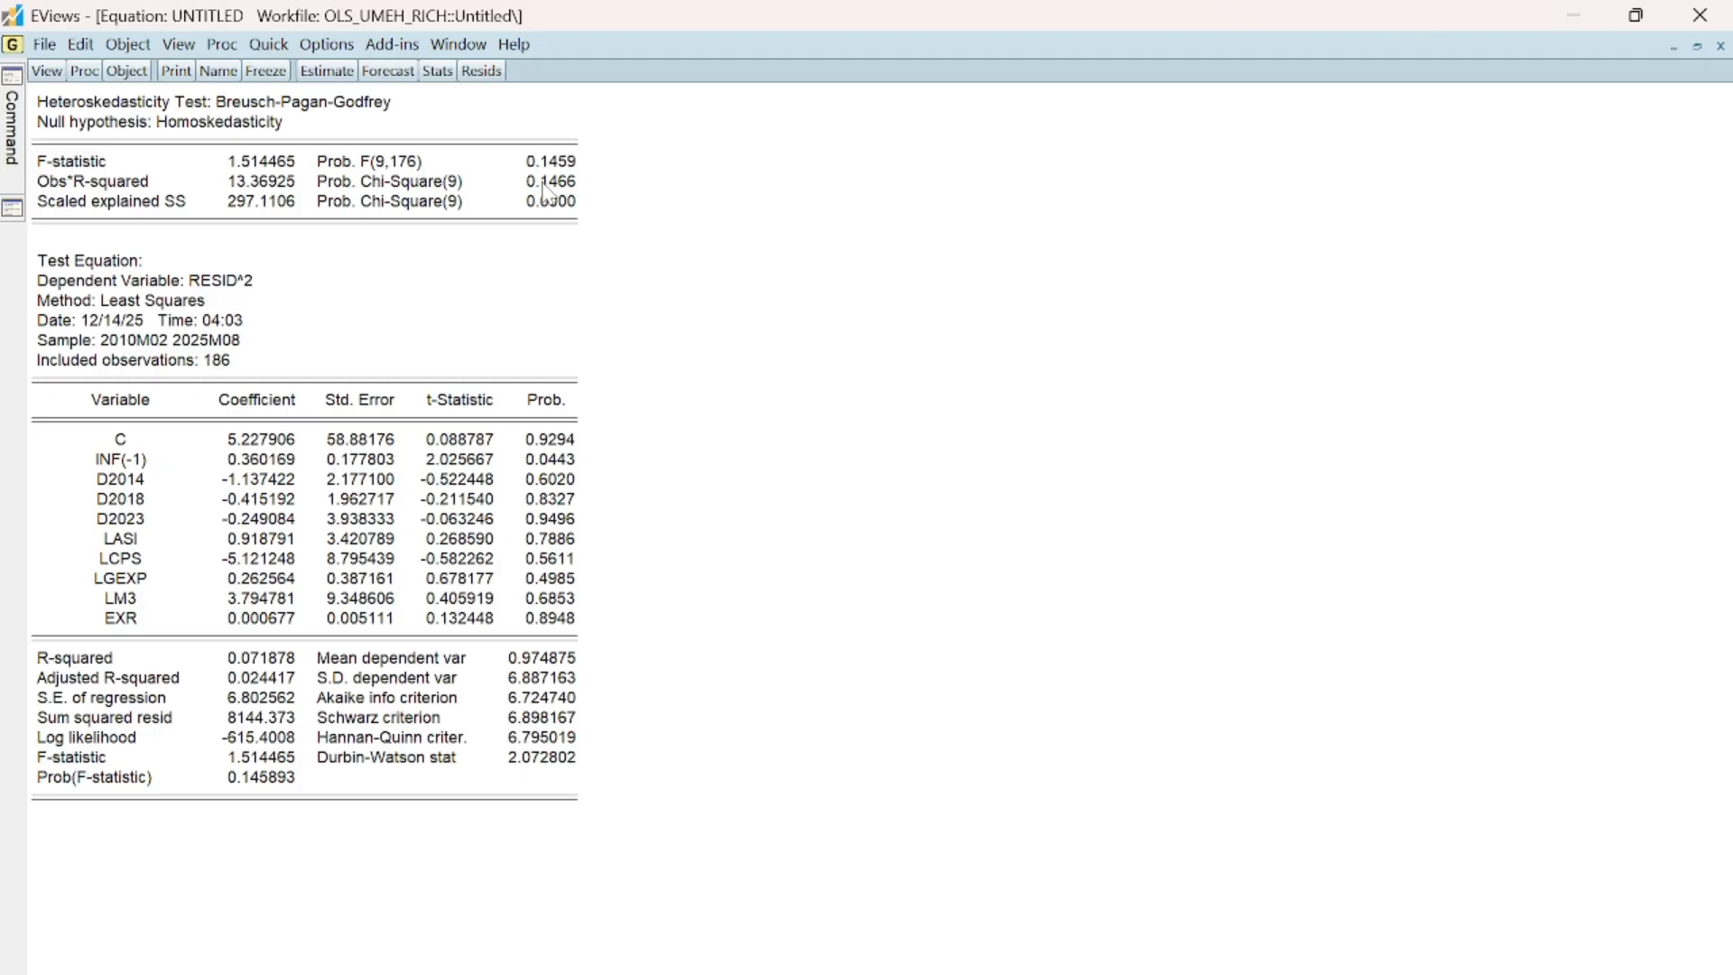
Step: Re-estimate the equation with the same specification and examine the LGEXP and LCPS coefficient statistics
click(328, 72)
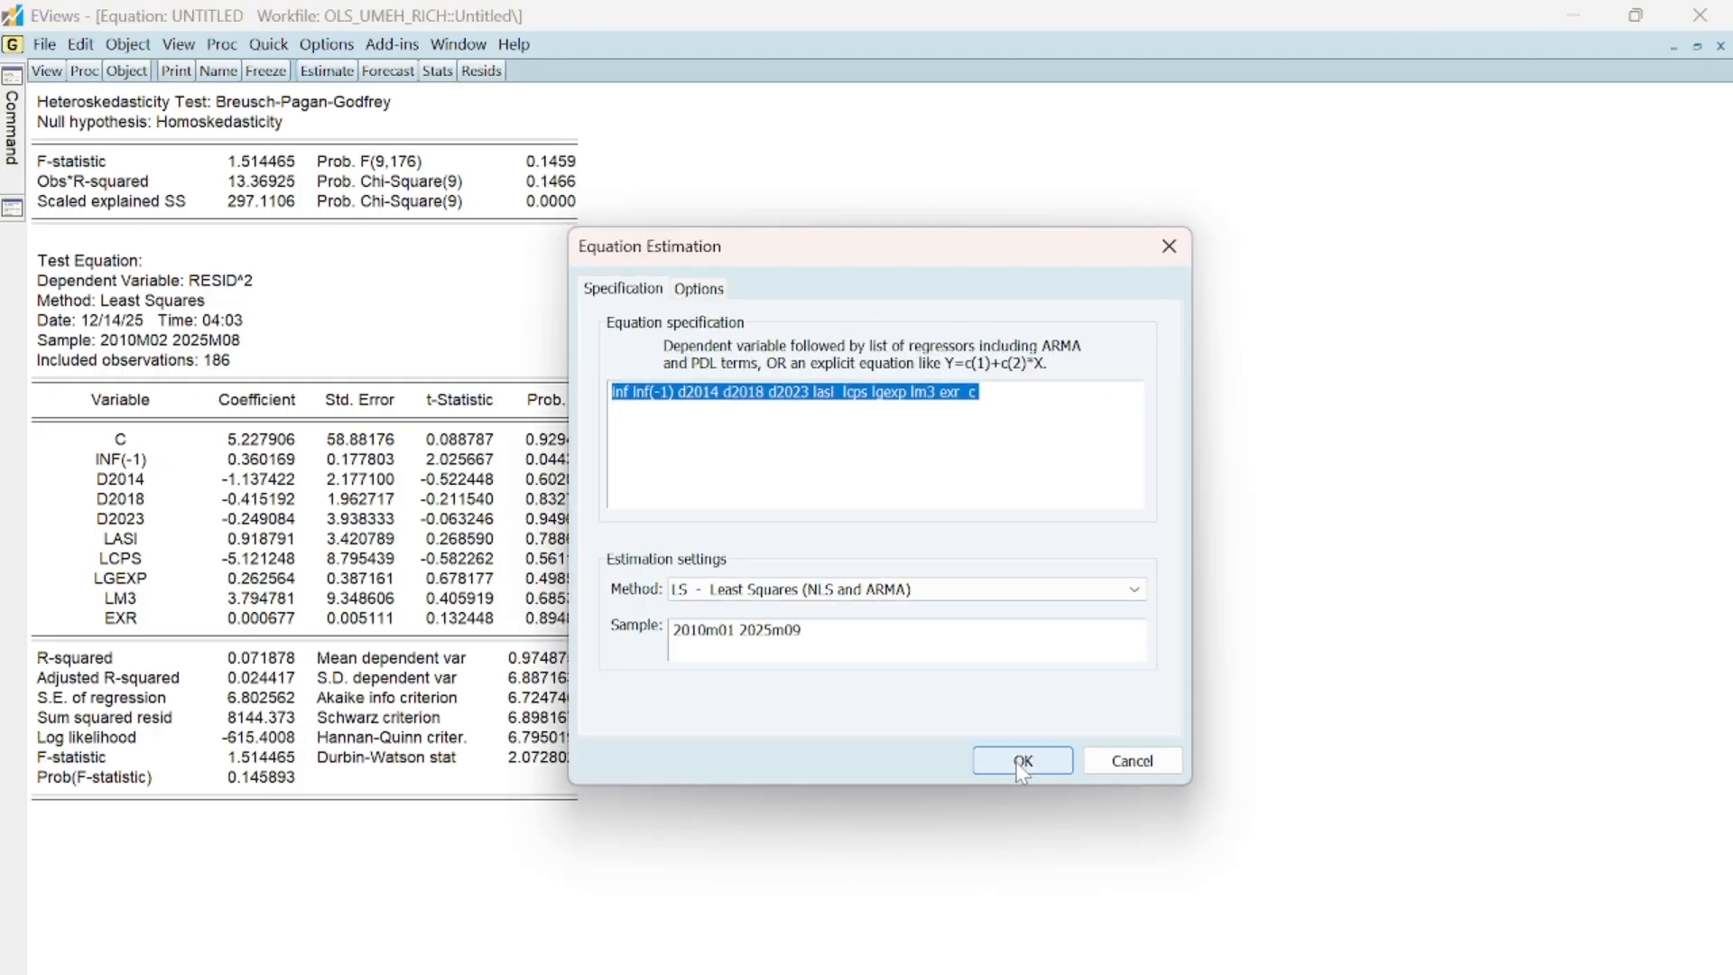
click(1023, 768)
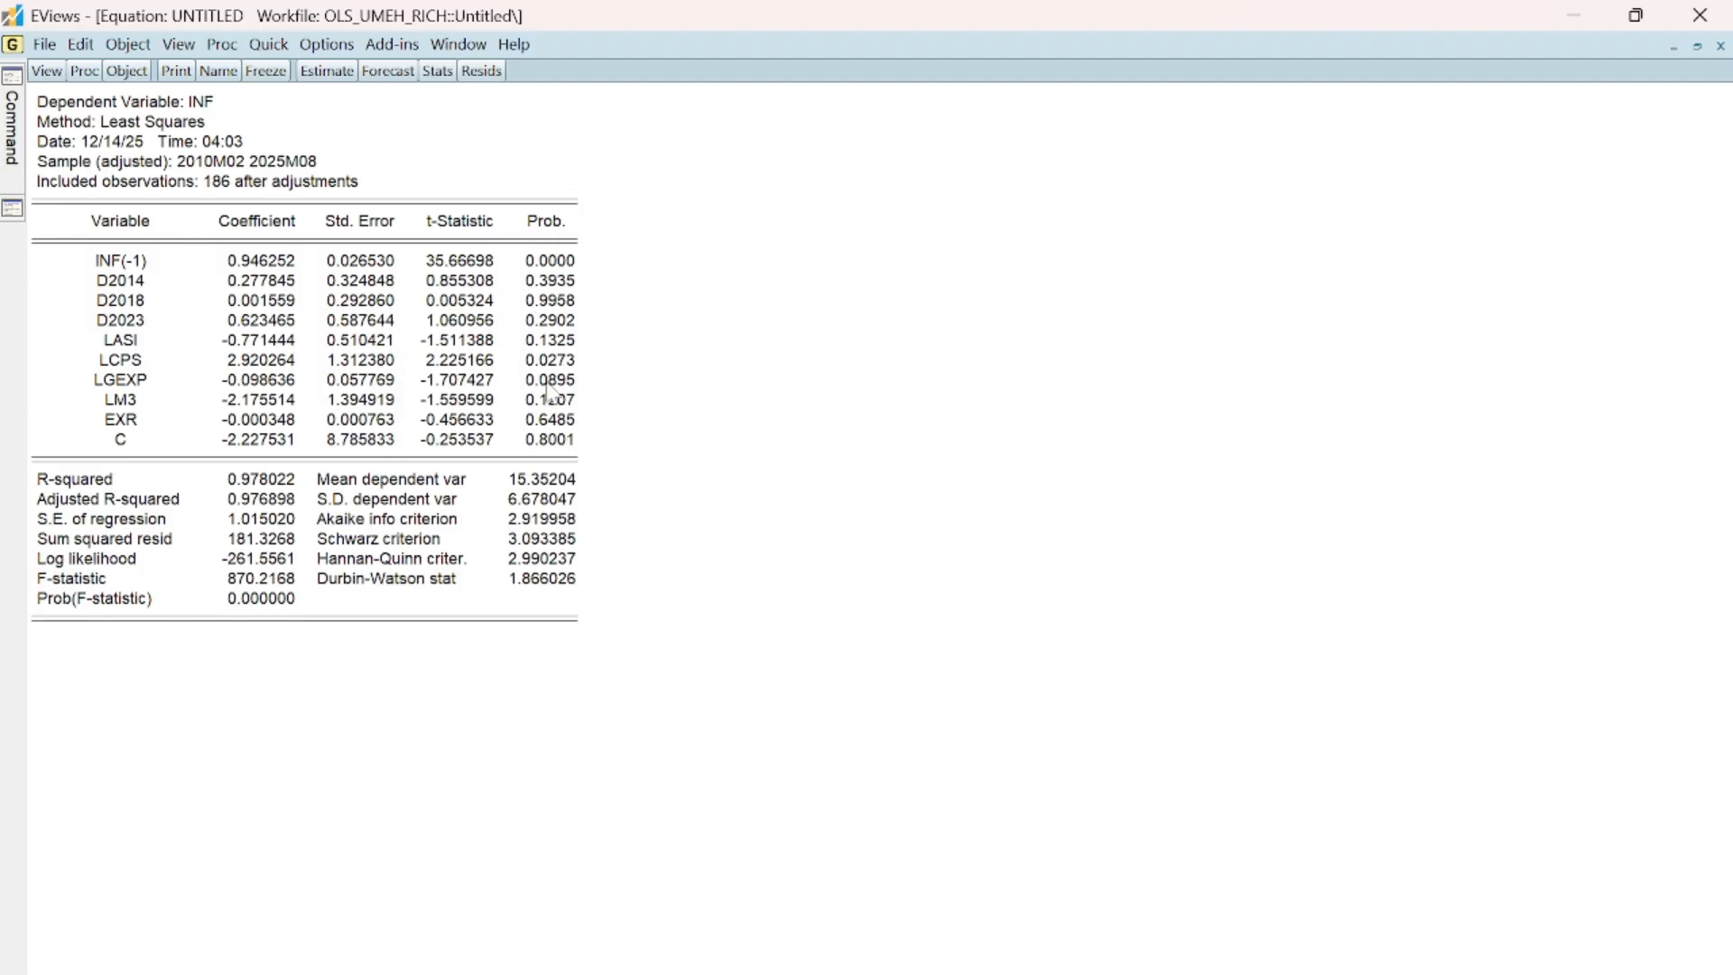
click(417, 384)
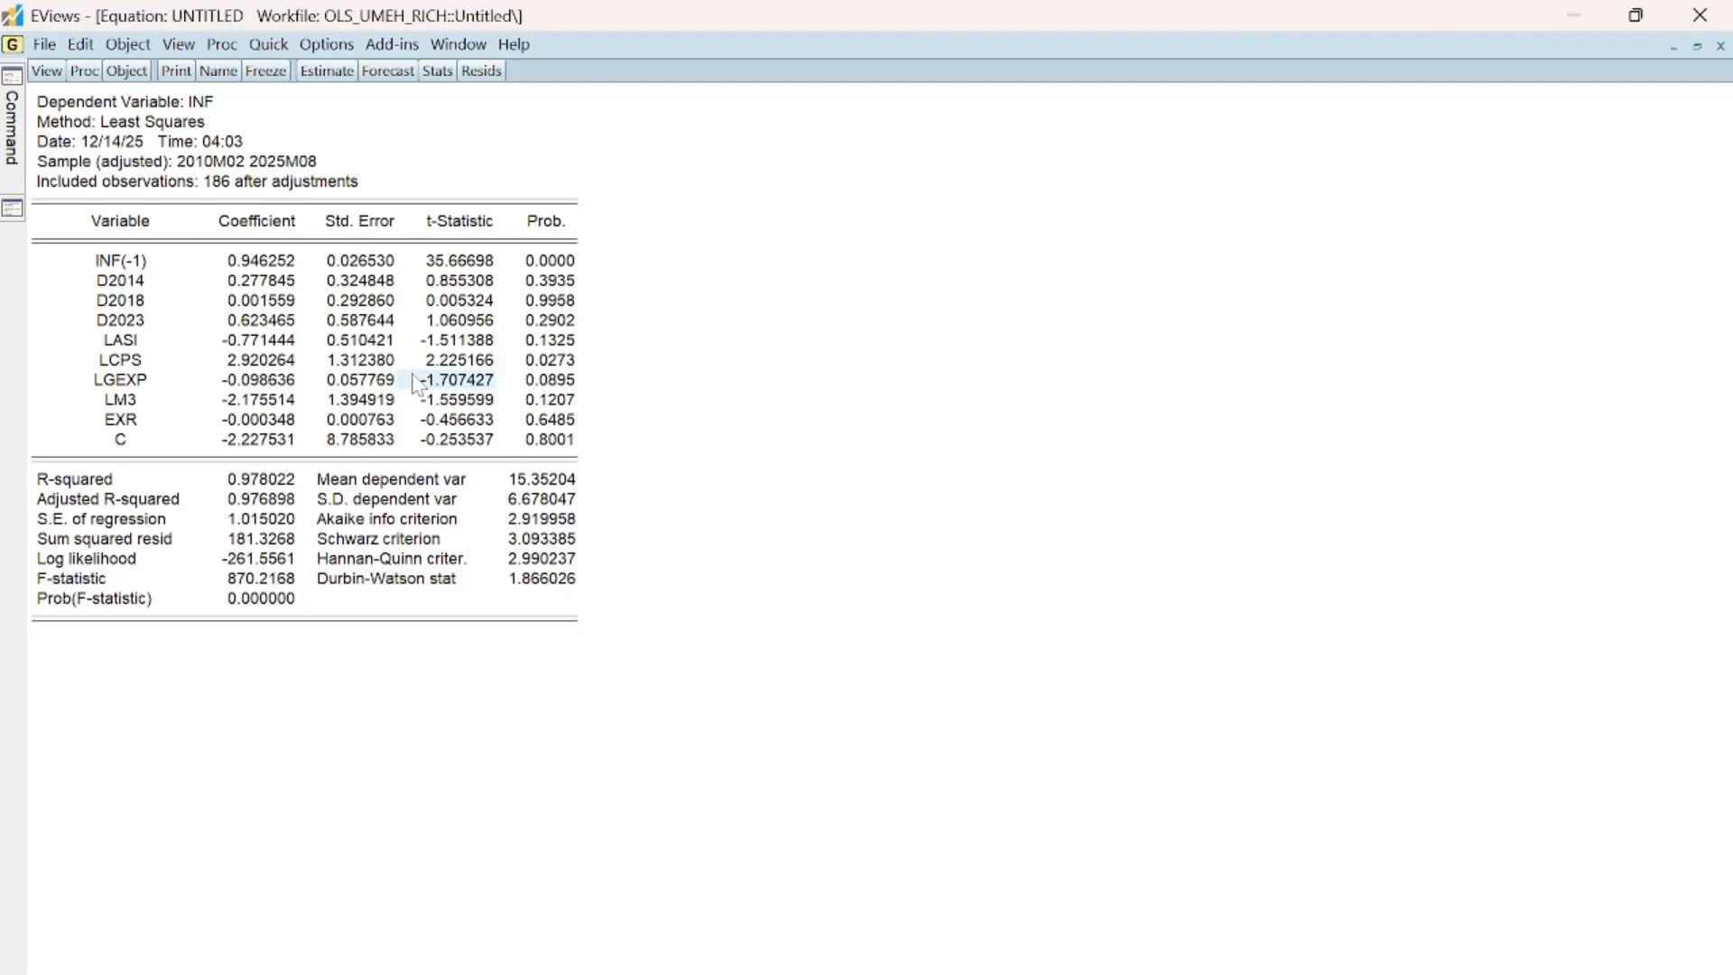
click(678, 366)
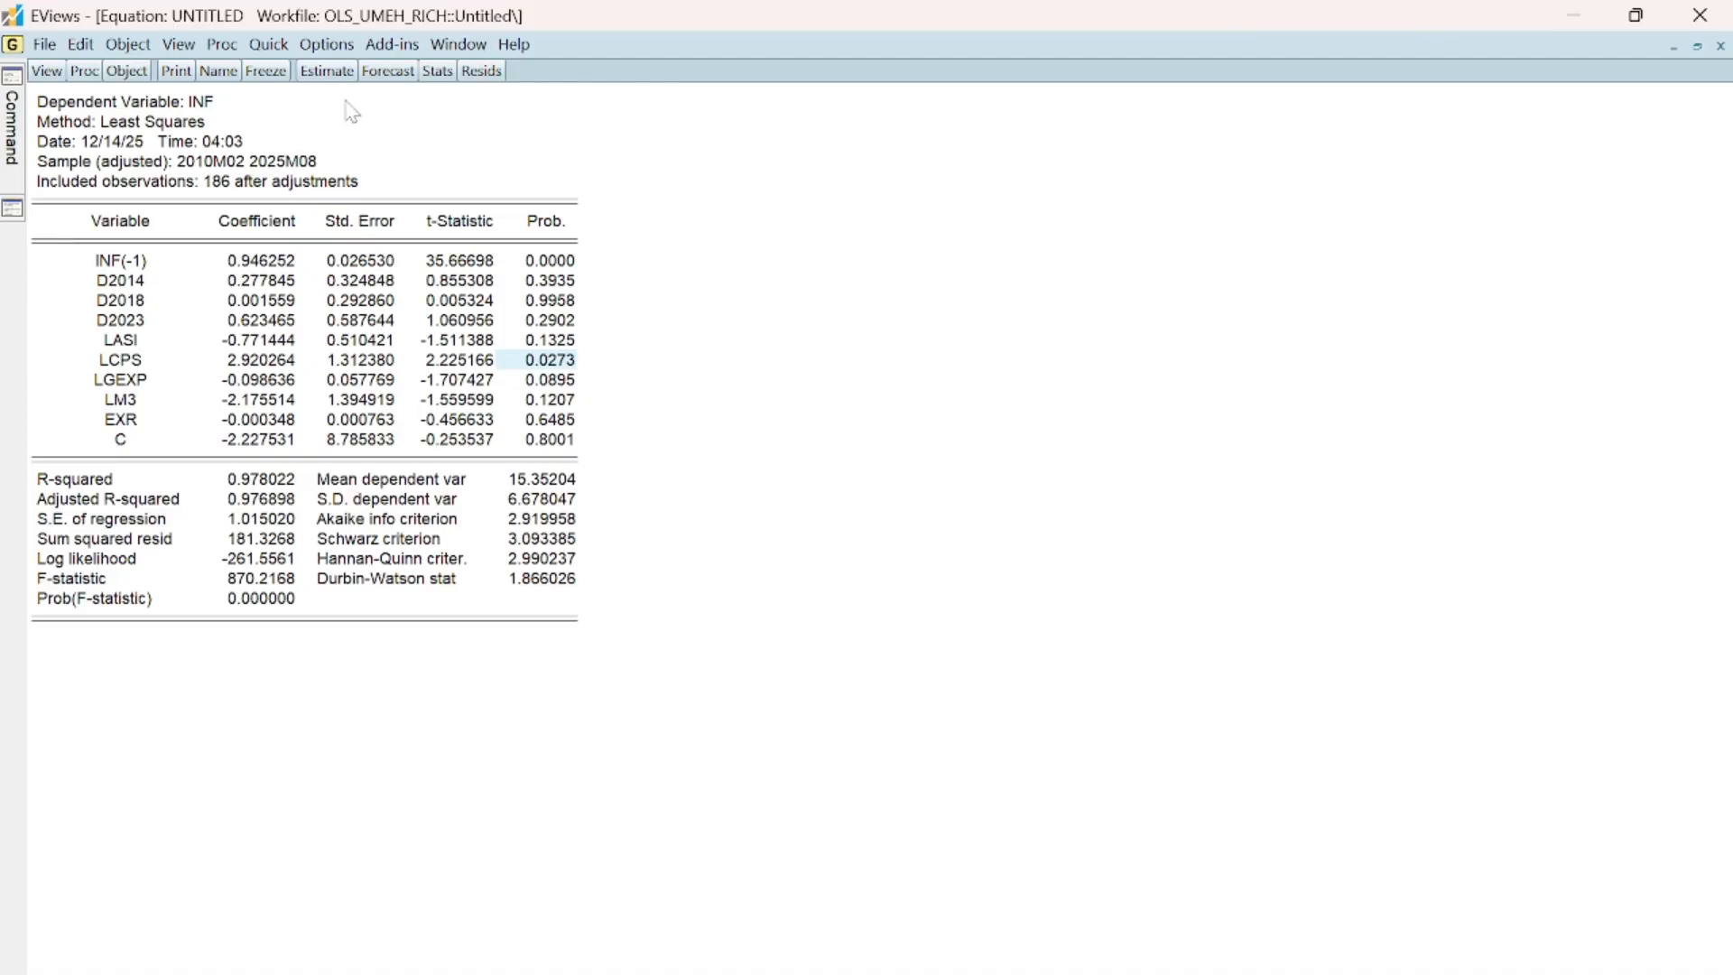
click(327, 70)
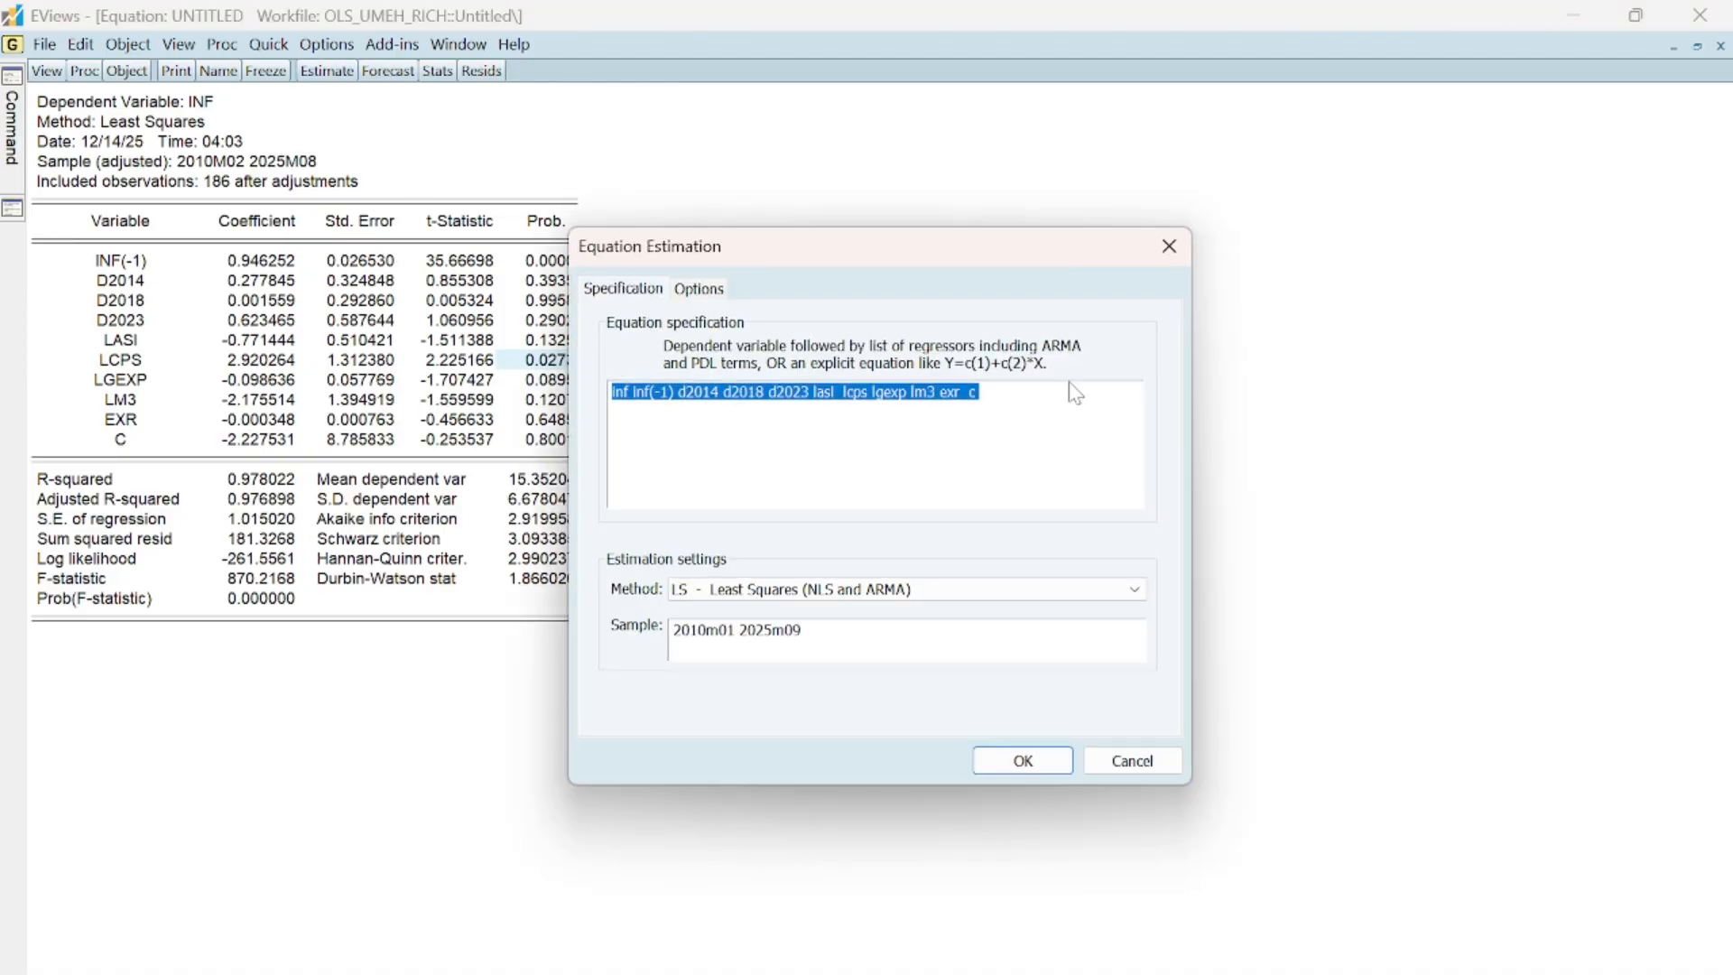
click(702, 288)
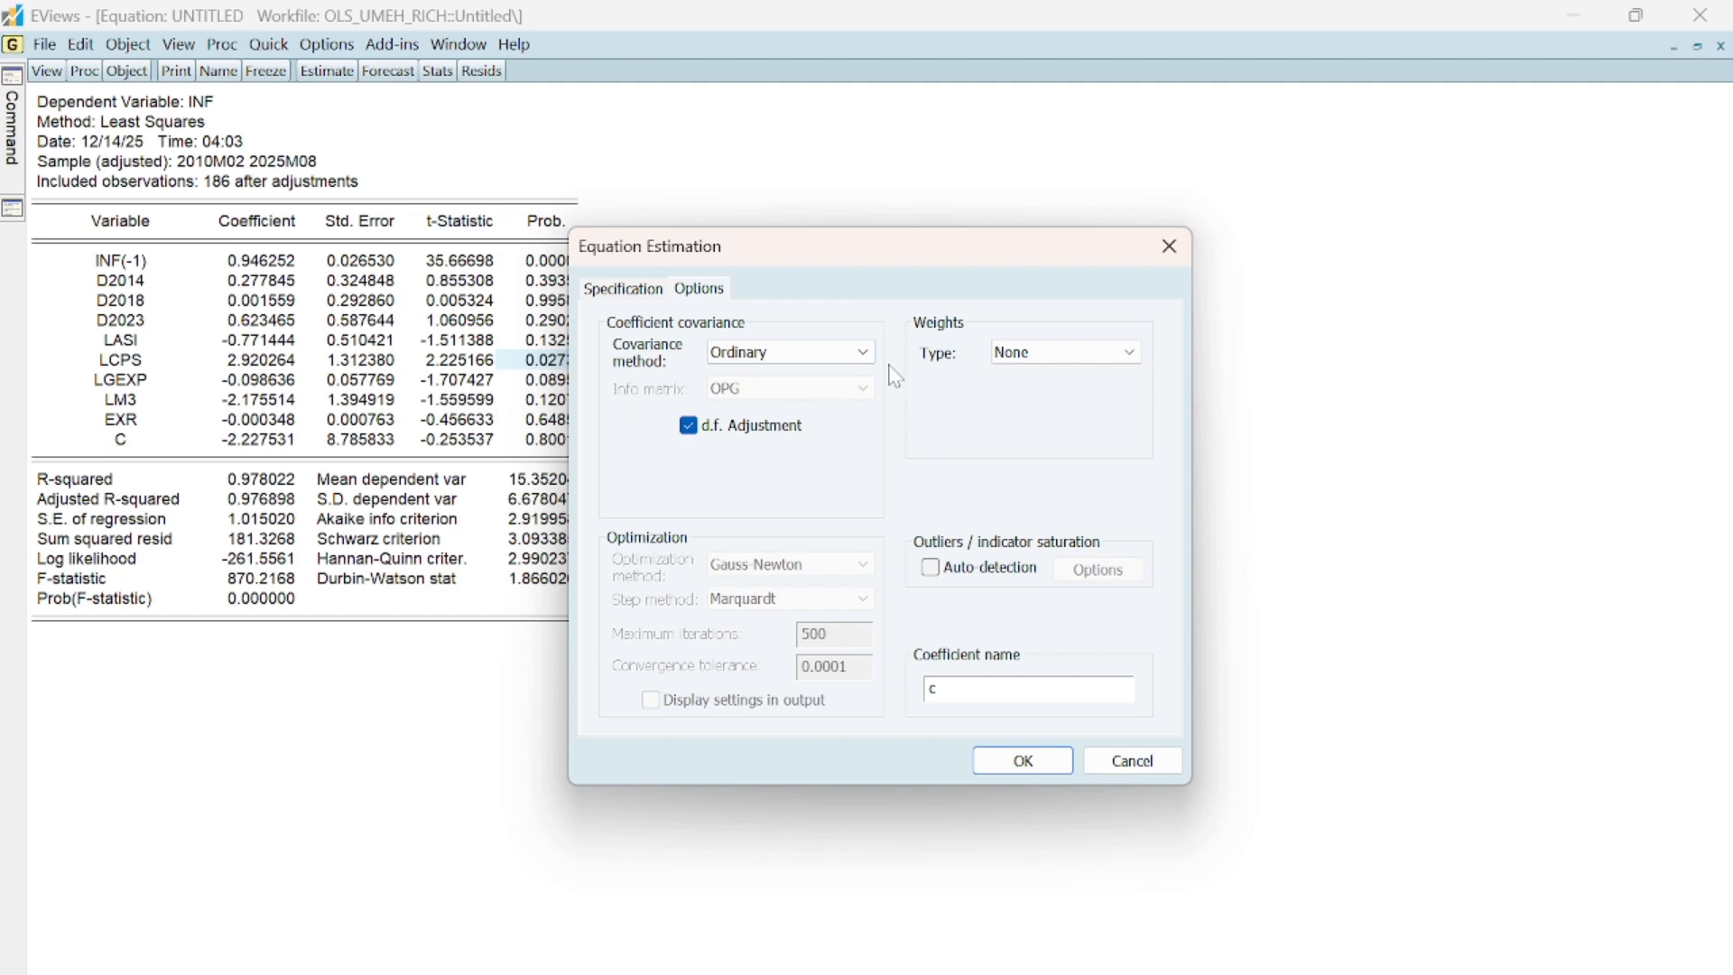
click(1138, 772)
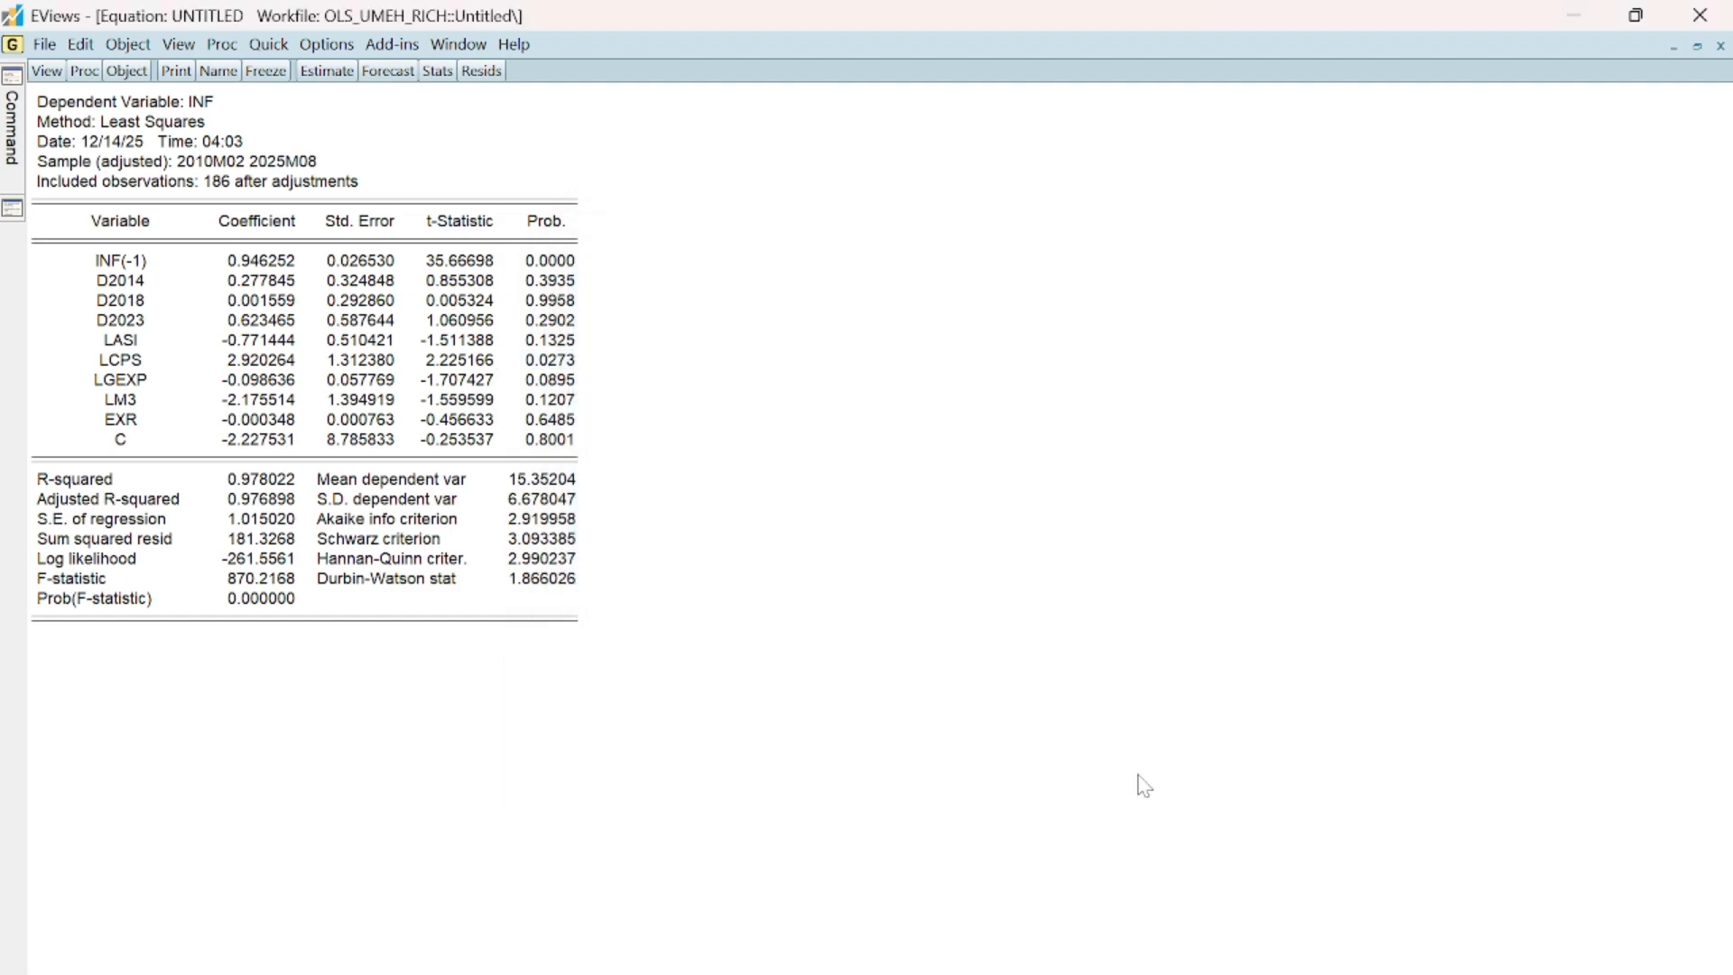
Step: Save the equation's ordinary residuals as a series named weight and return to the equation output
key(Down)
click(88, 72)
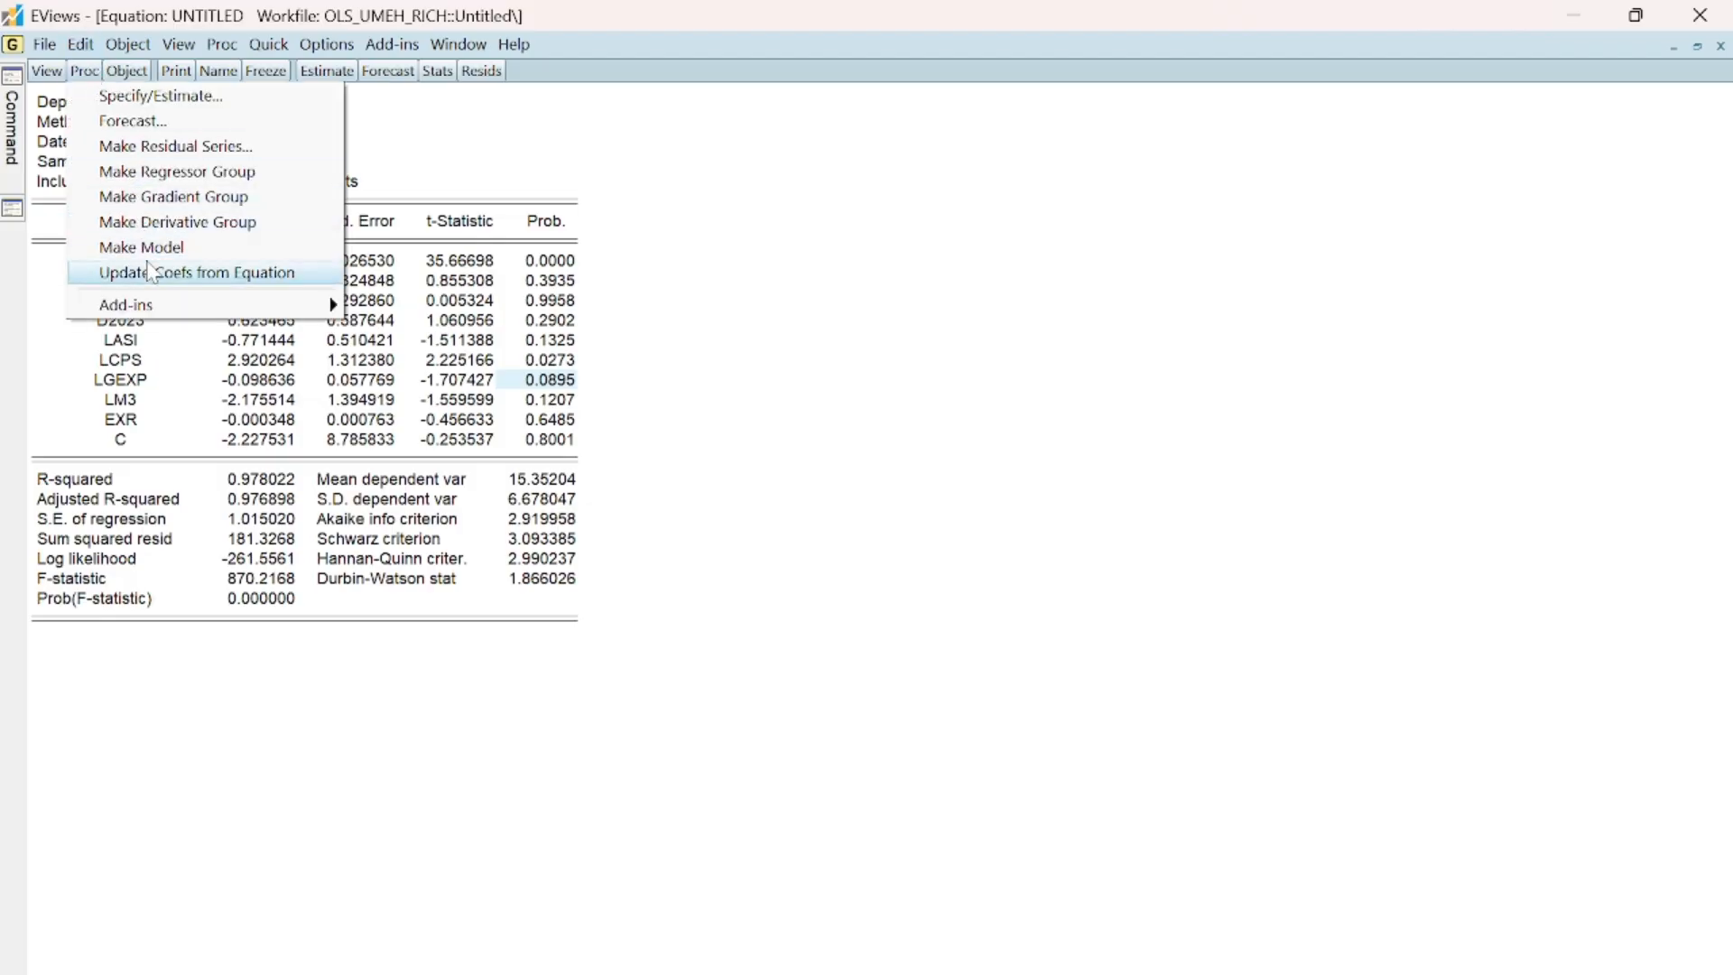
click(198, 148)
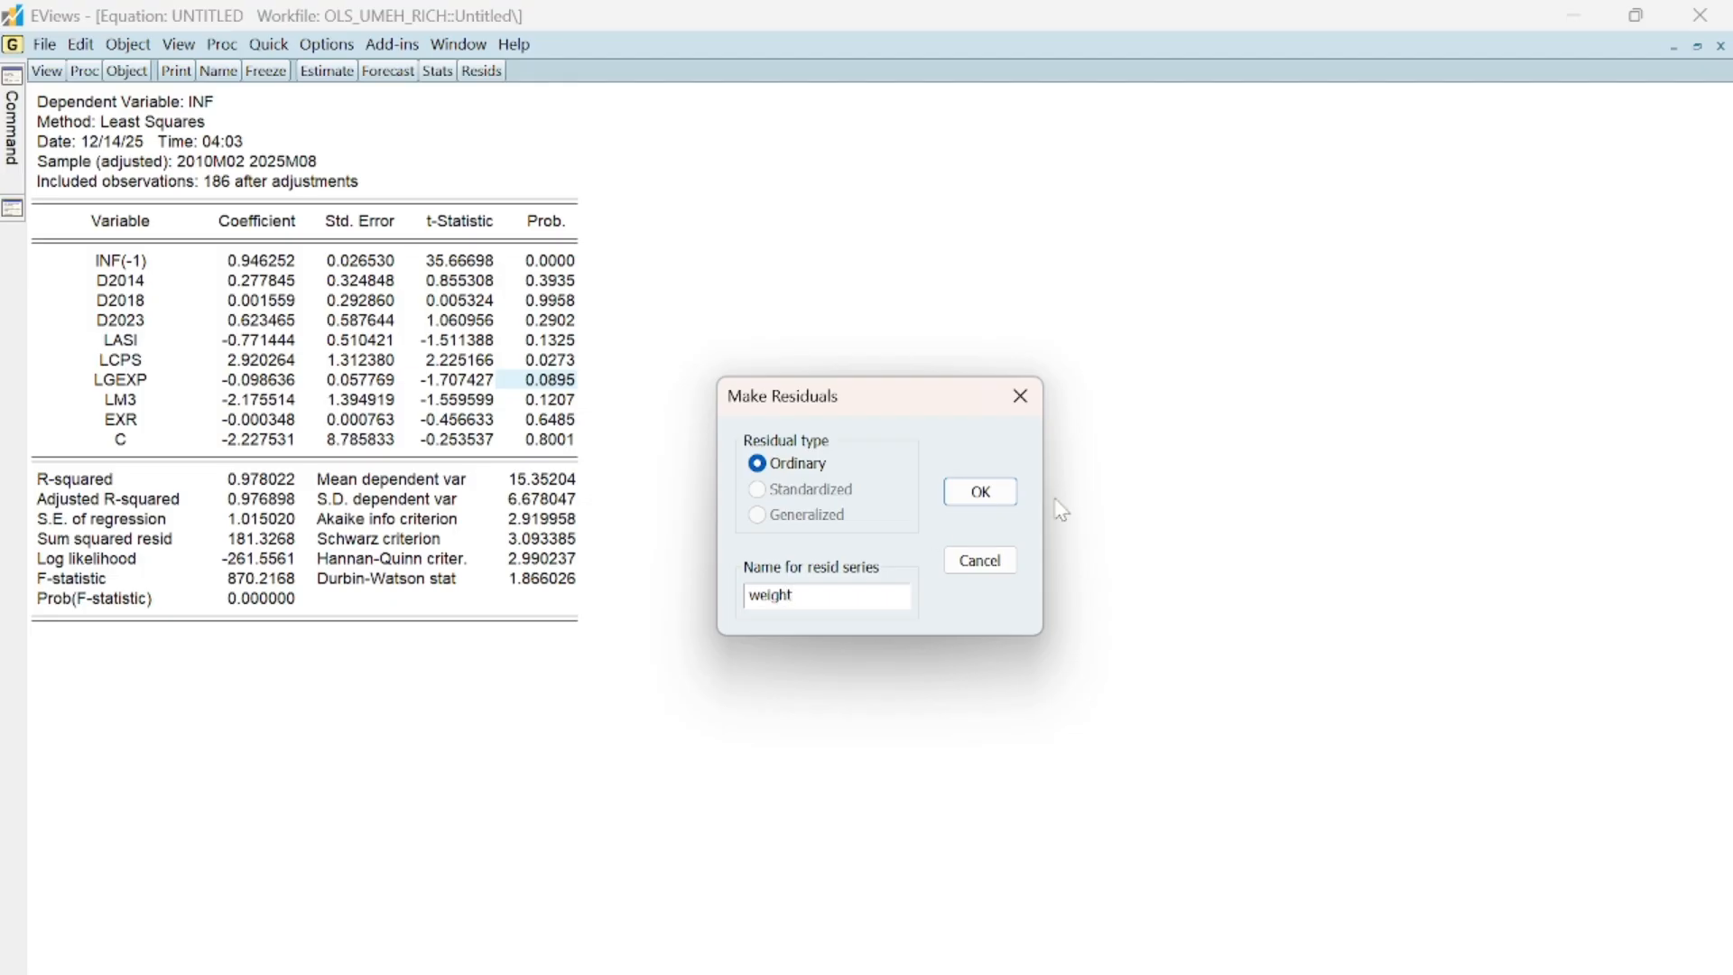
click(1000, 504)
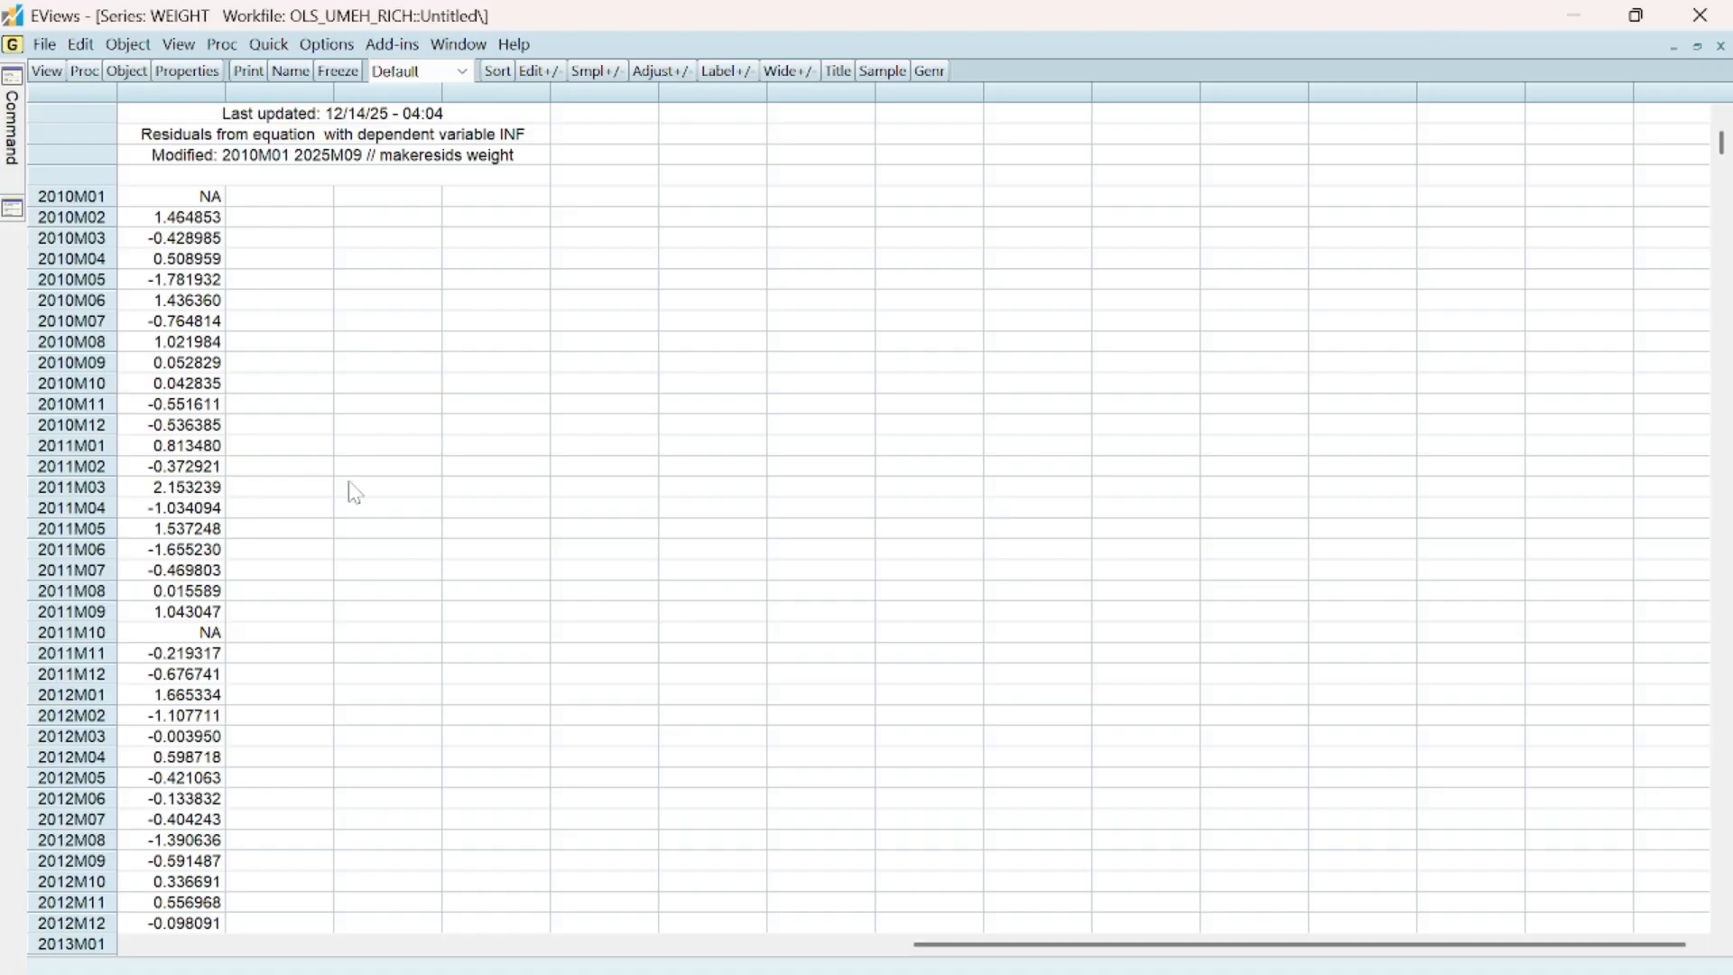
click(1720, 47)
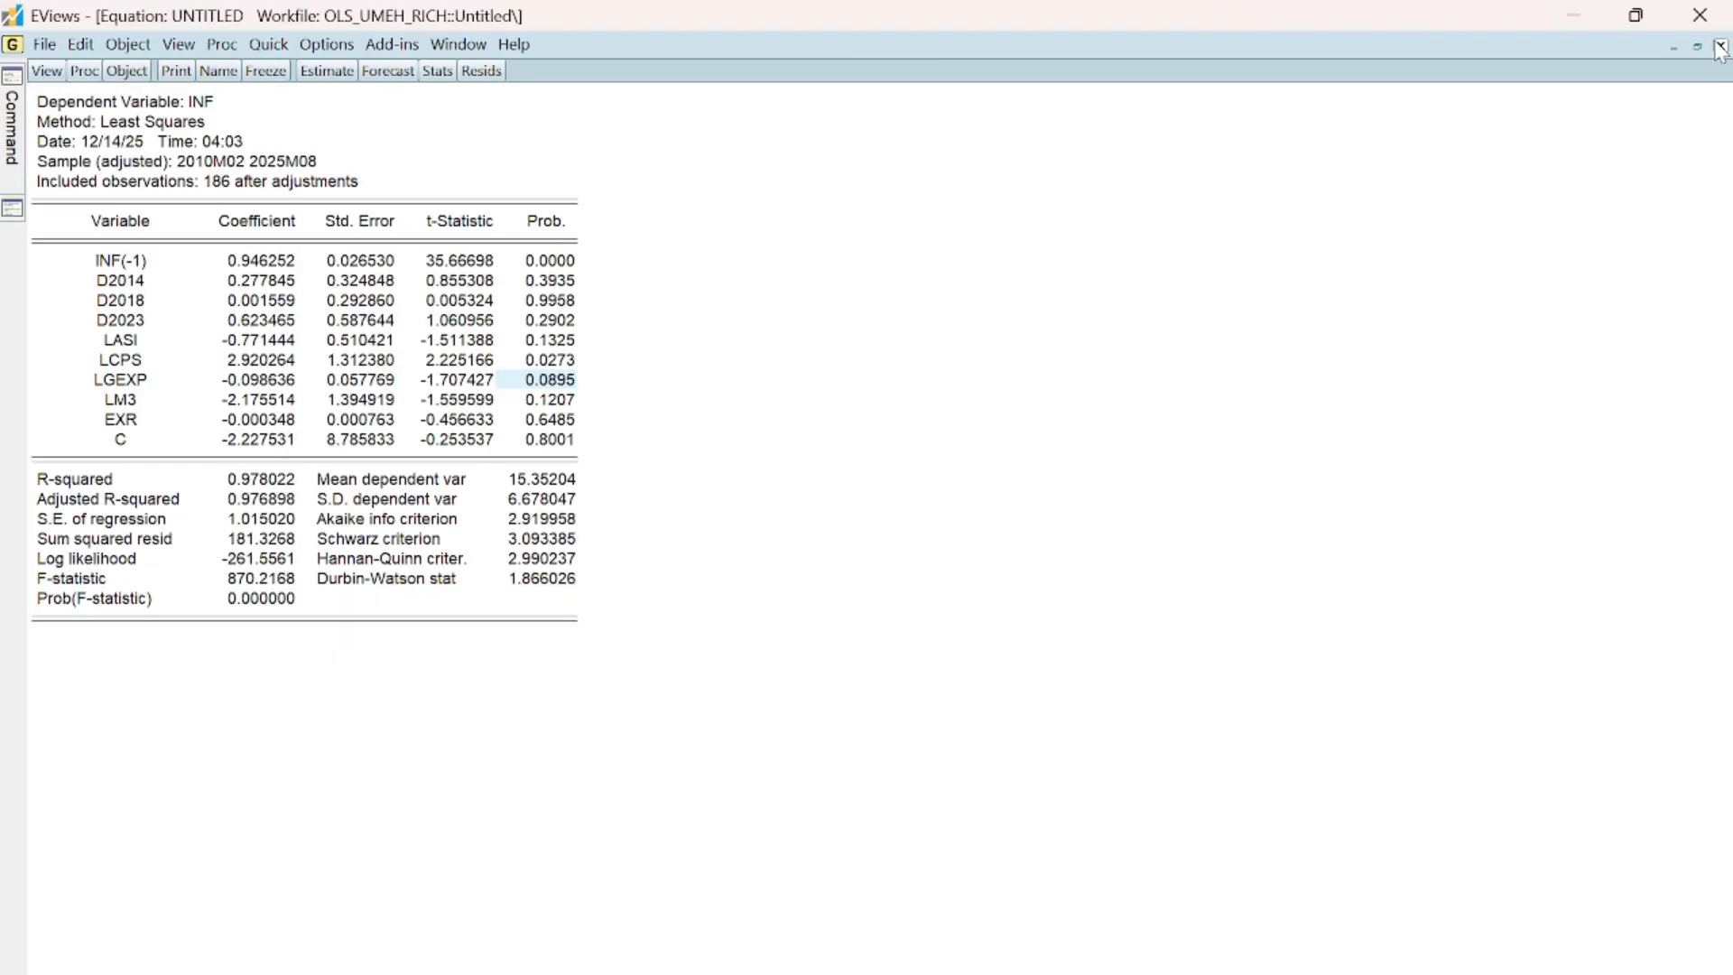
Step: Set the coefficient covariance method to Huber-White in the equation's estimation options
click(318, 72)
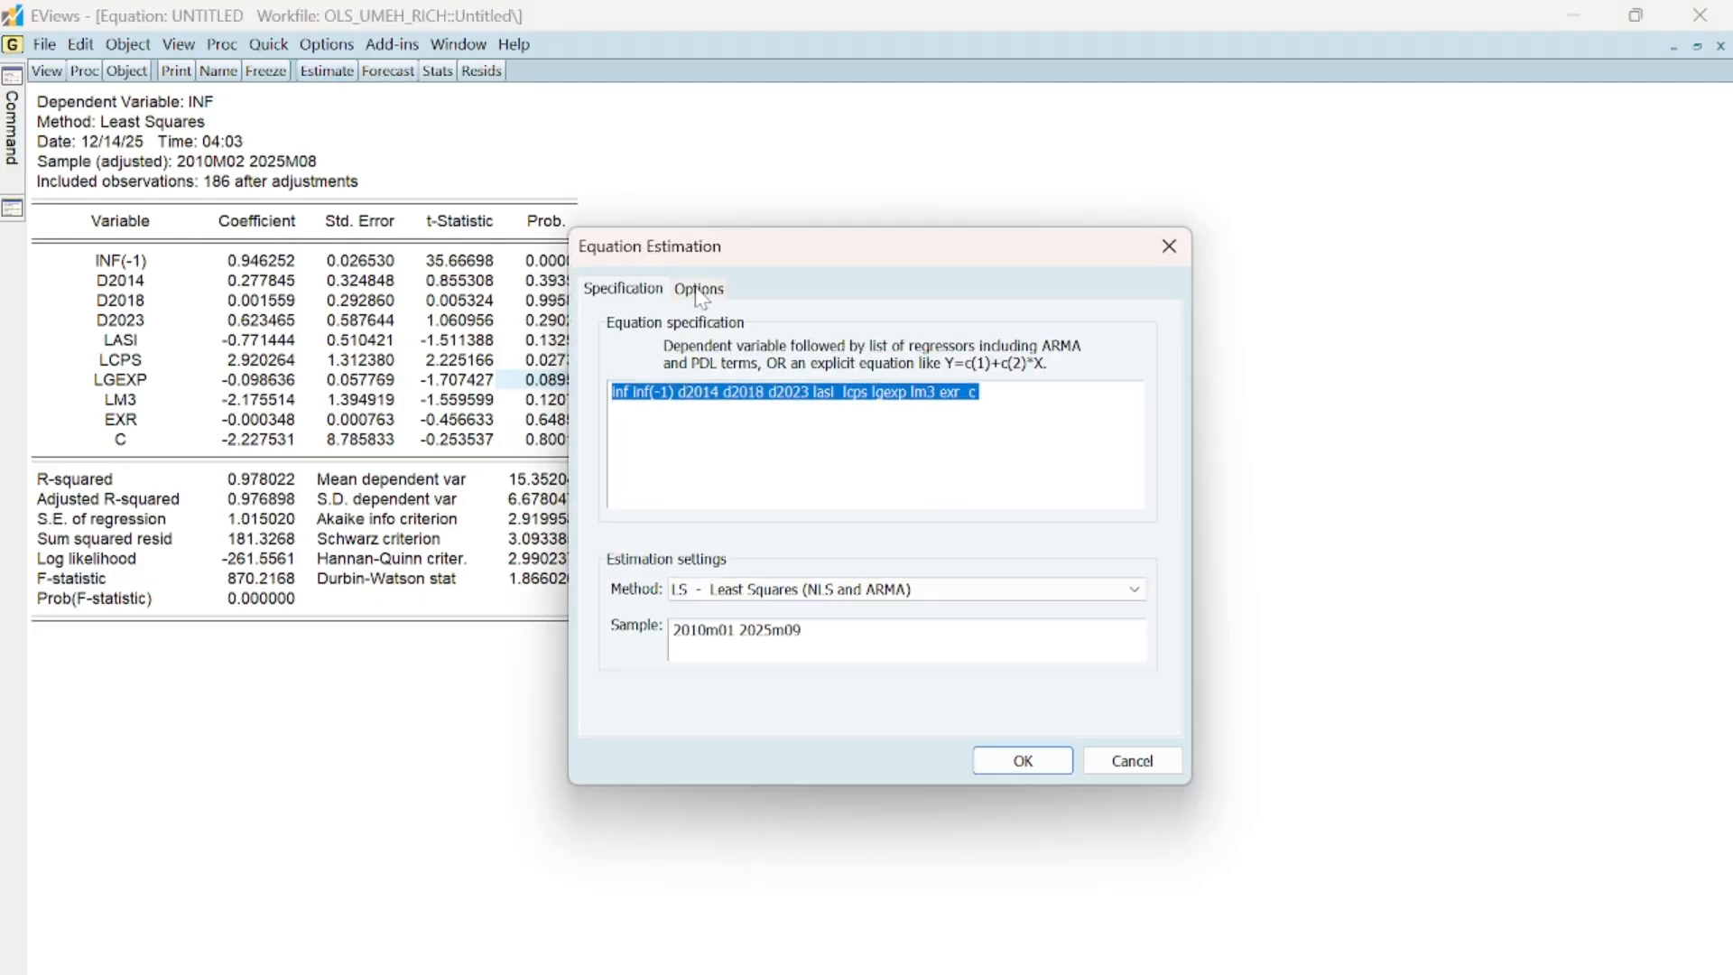
click(701, 291)
click(841, 357)
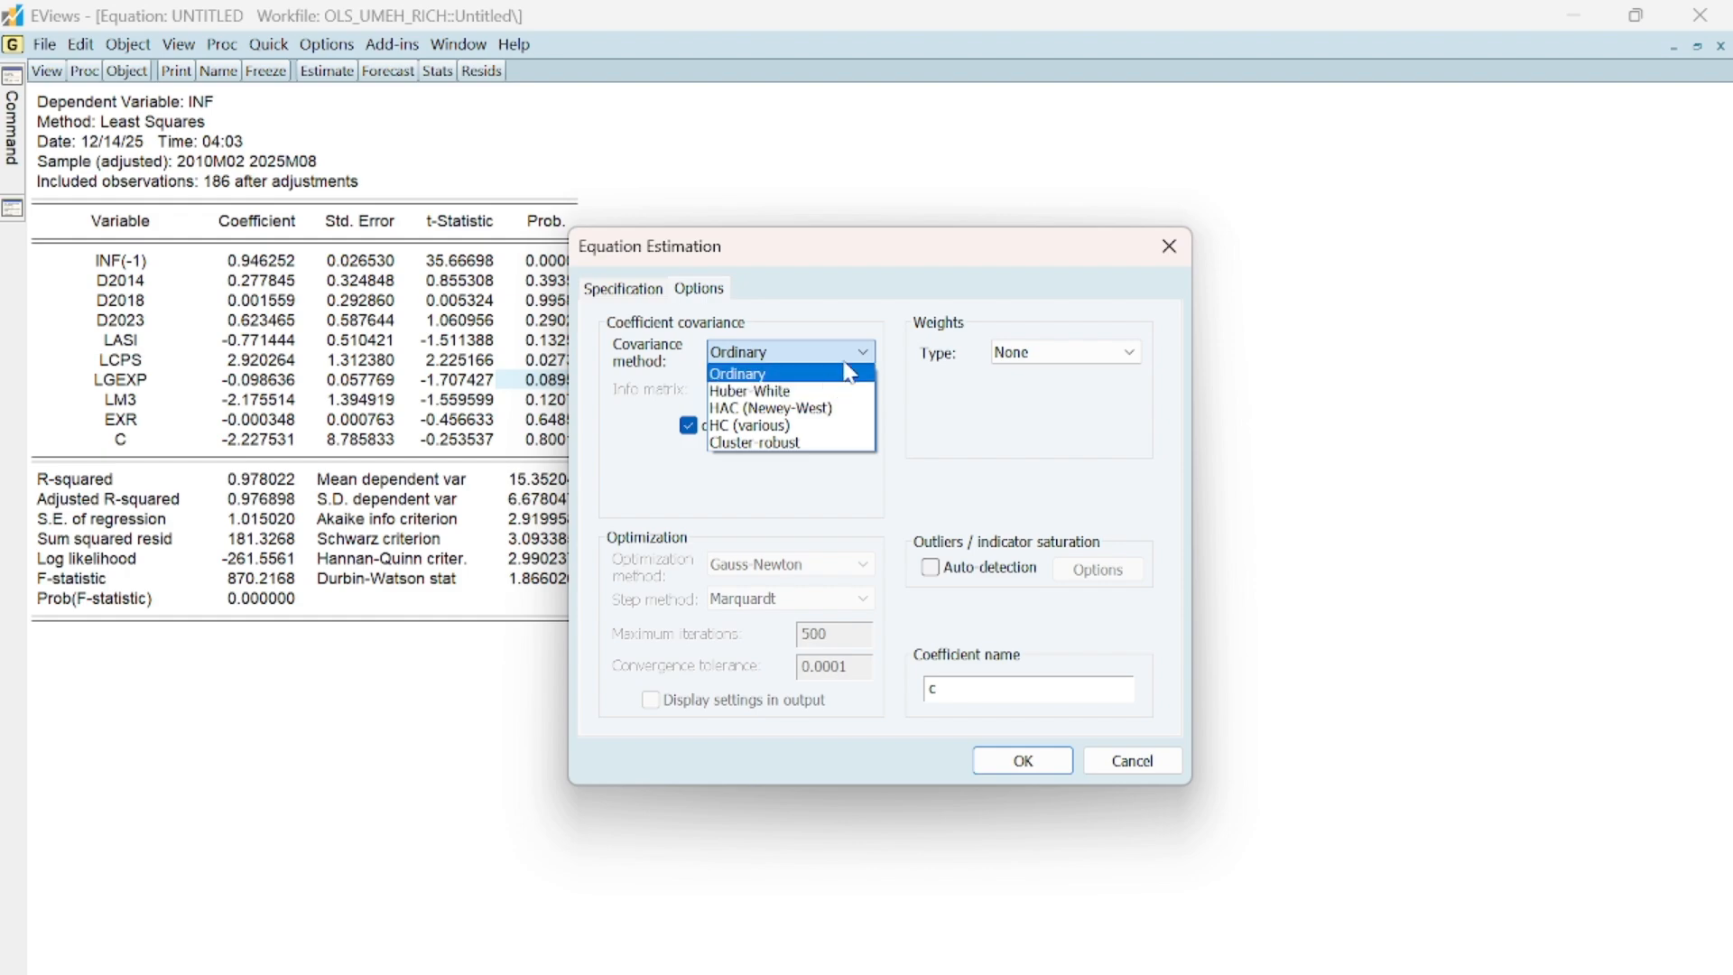
click(821, 402)
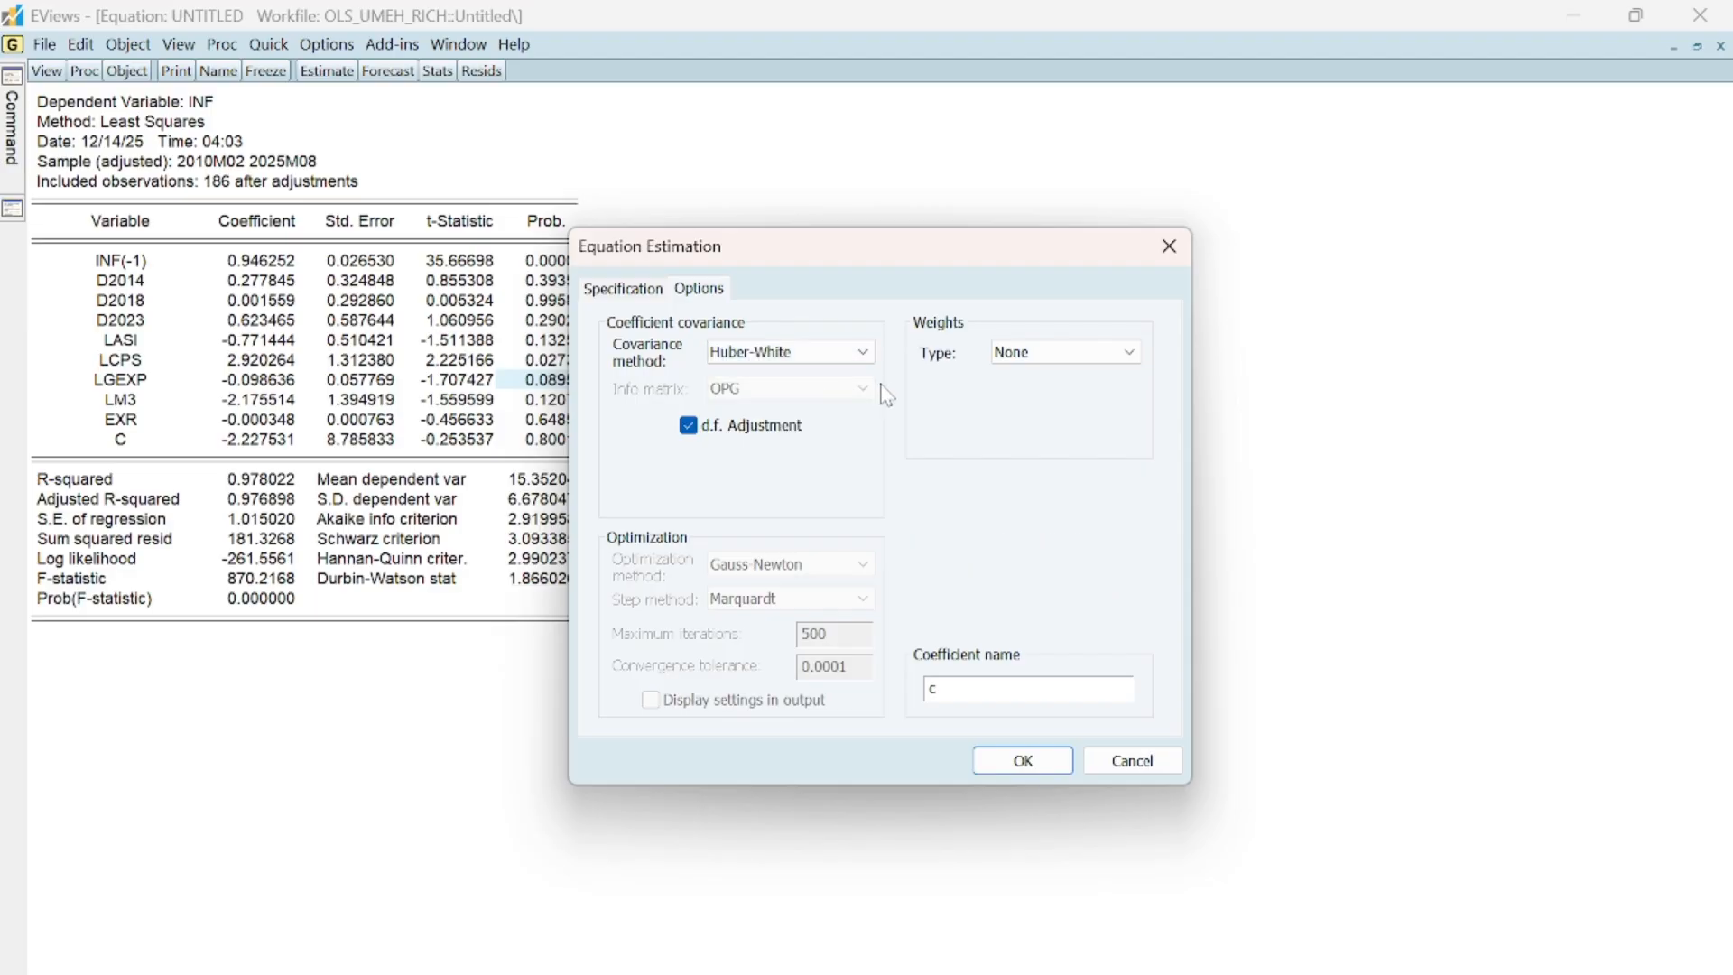
Step: Apply inverse std. dev. weights using the weight series with EViews default scaling and estimate the equation
click(1087, 363)
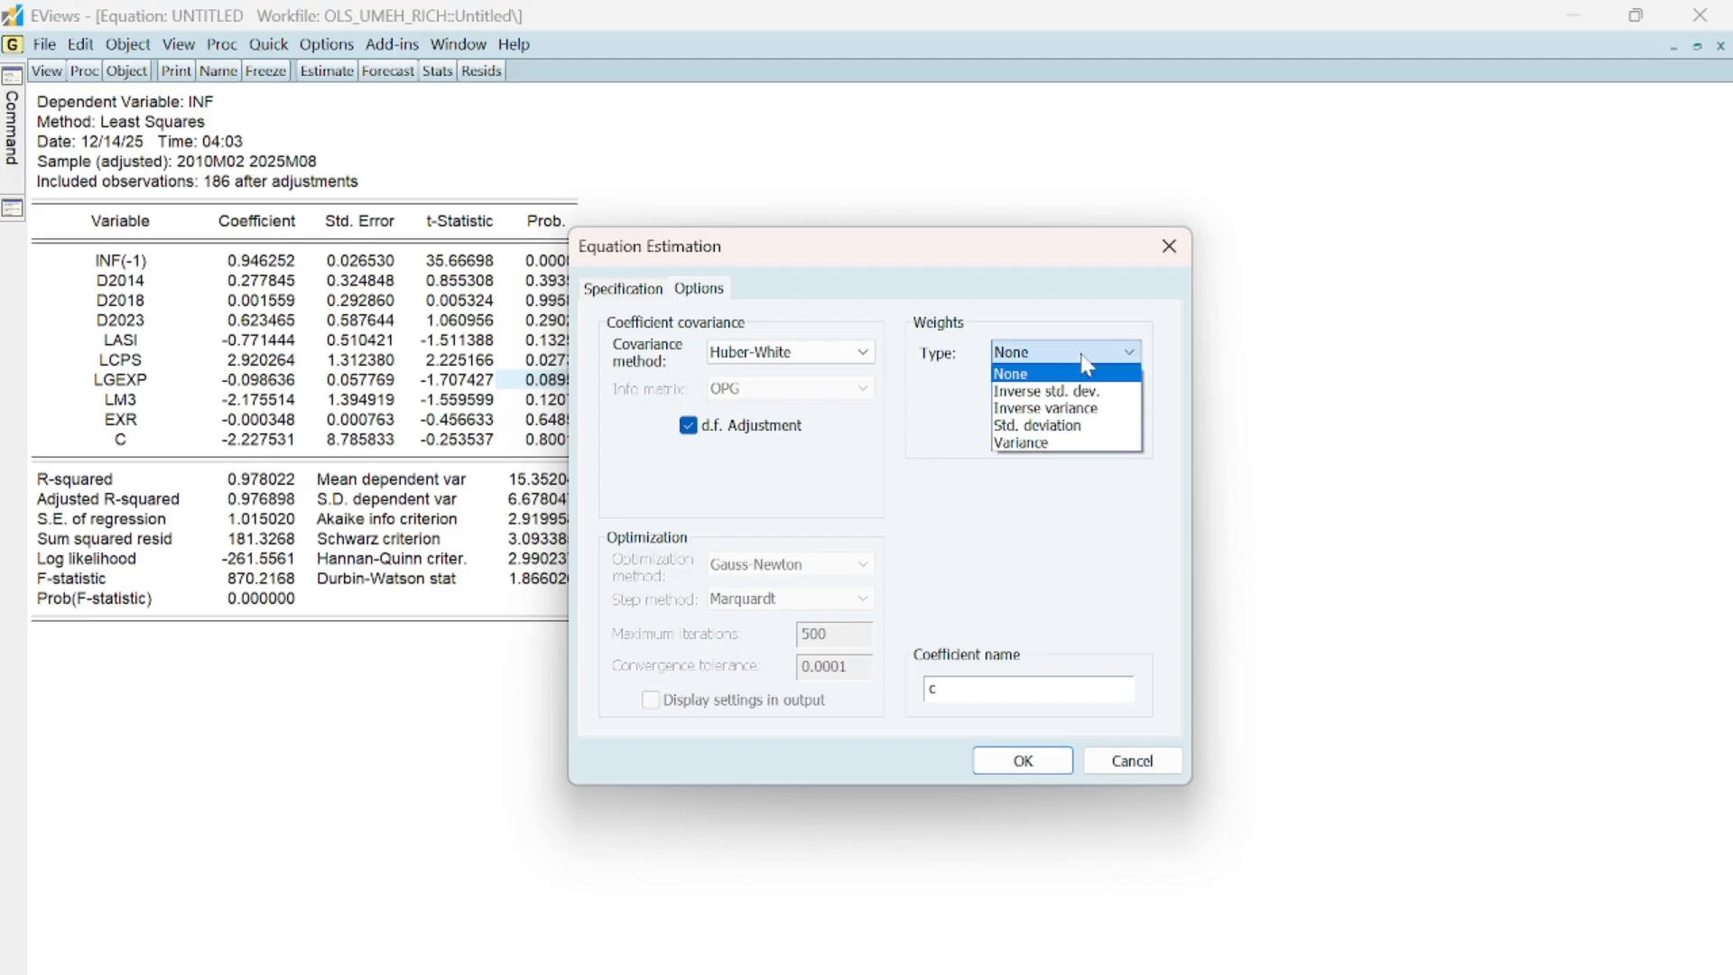
click(1080, 391)
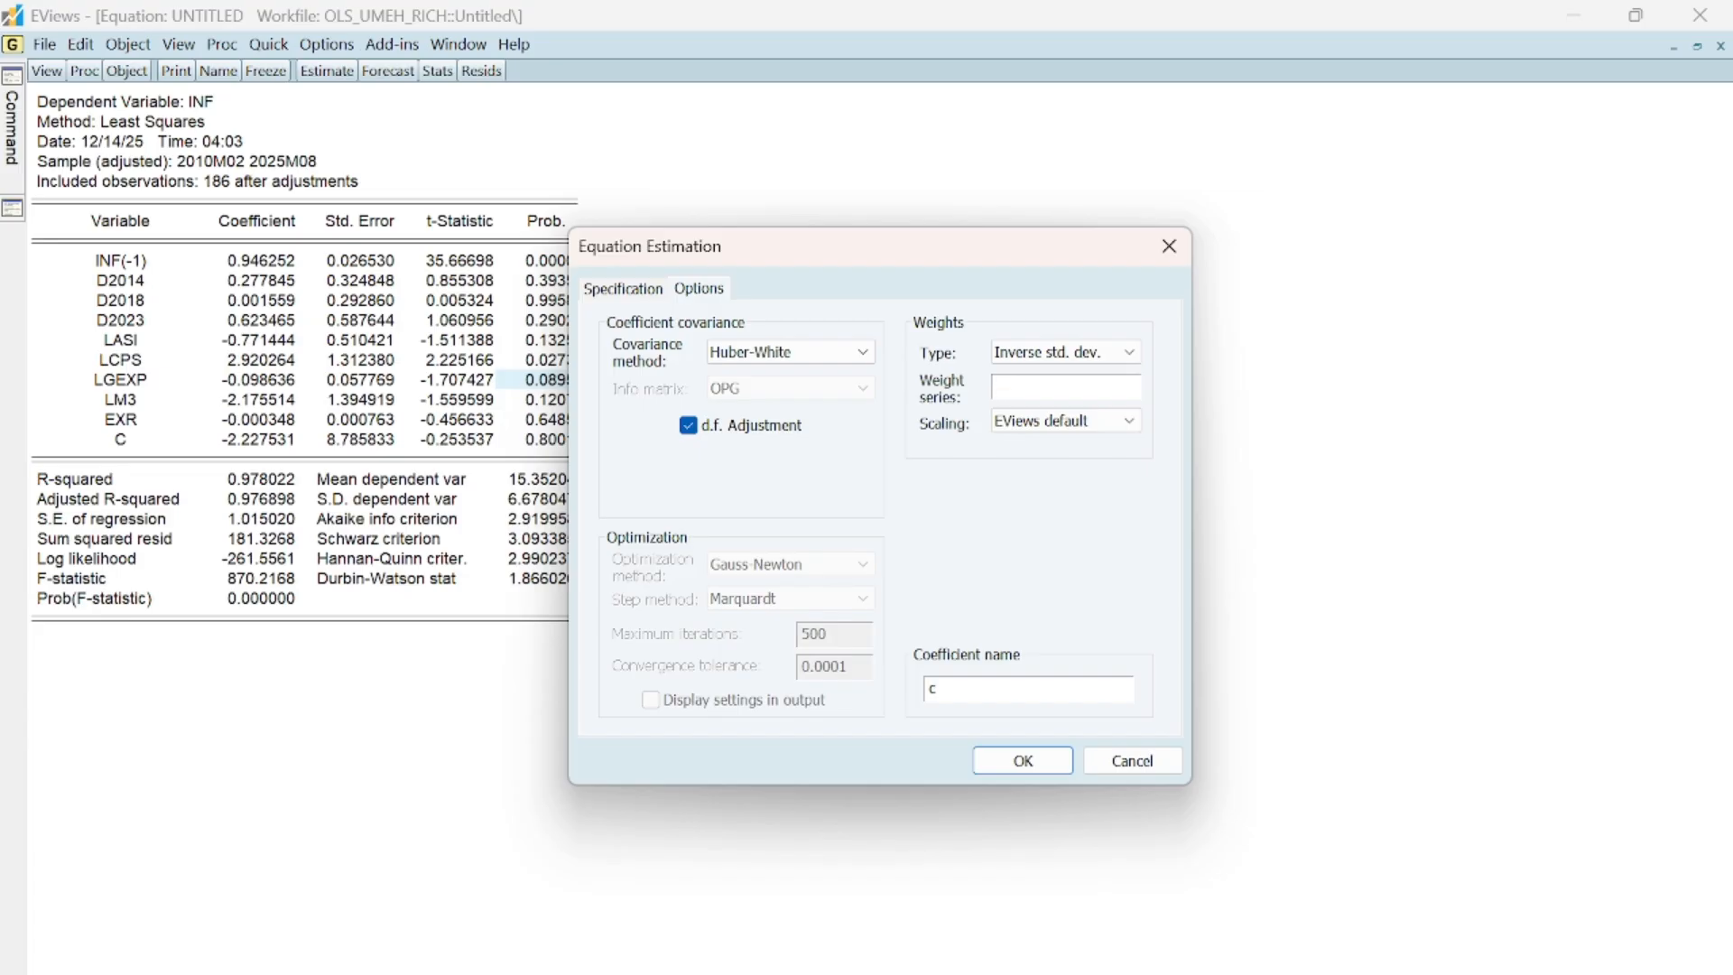
text(weight)
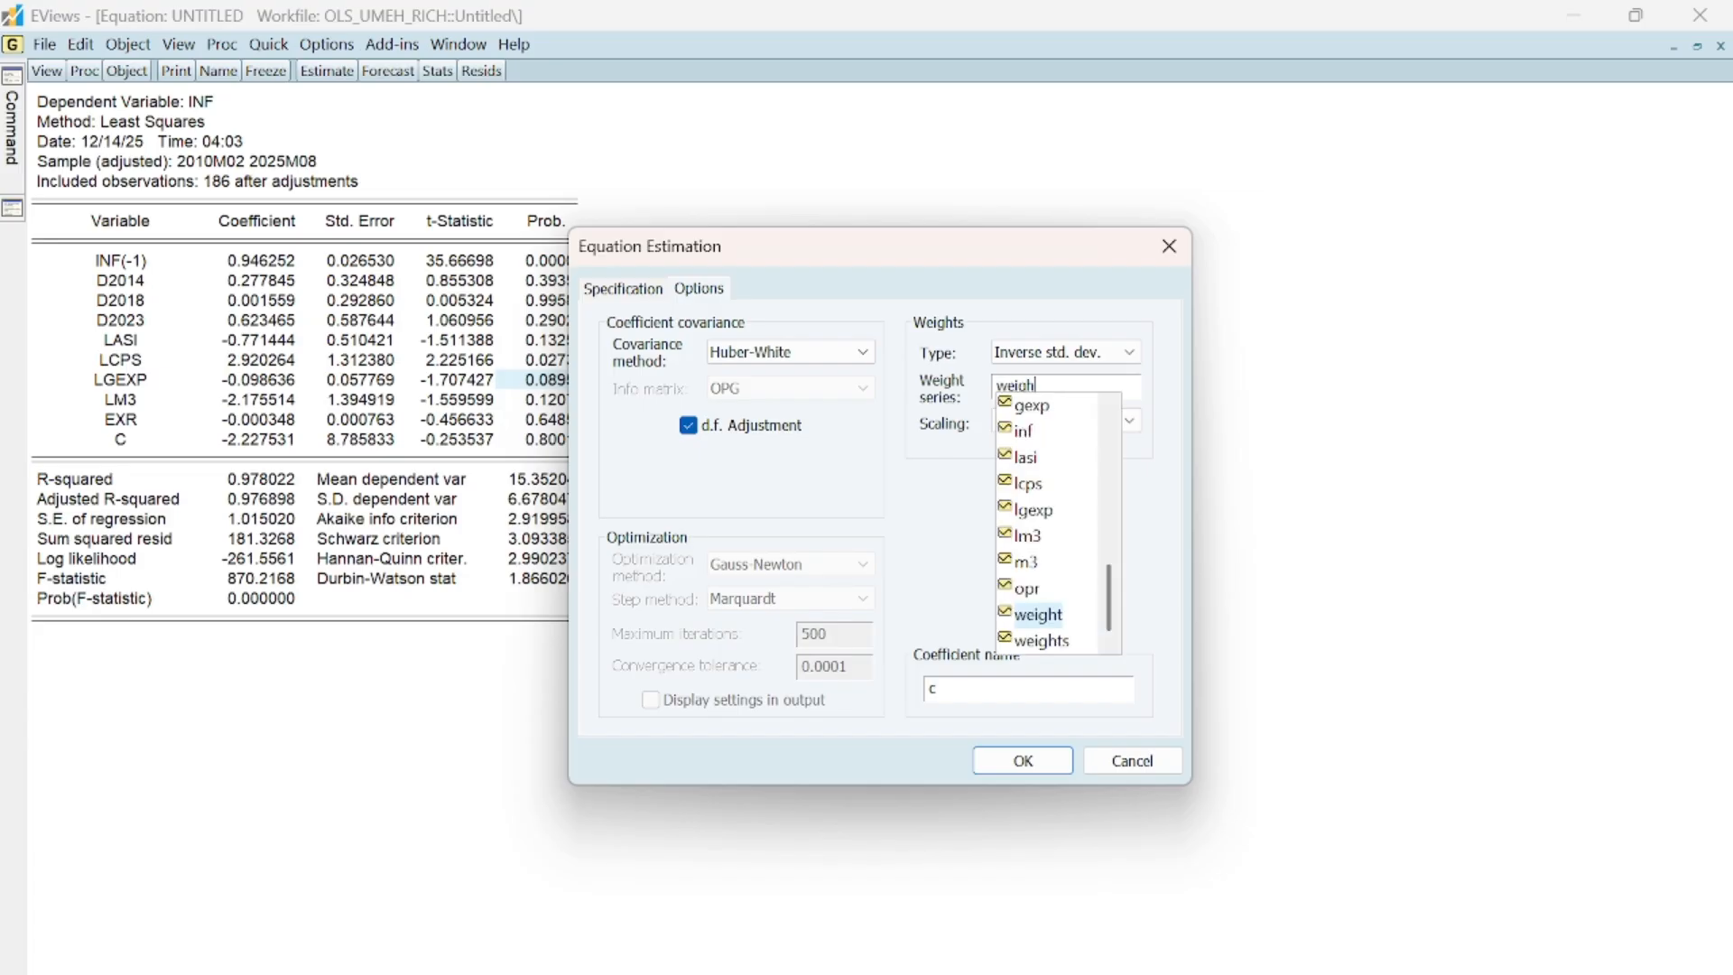
click(1046, 618)
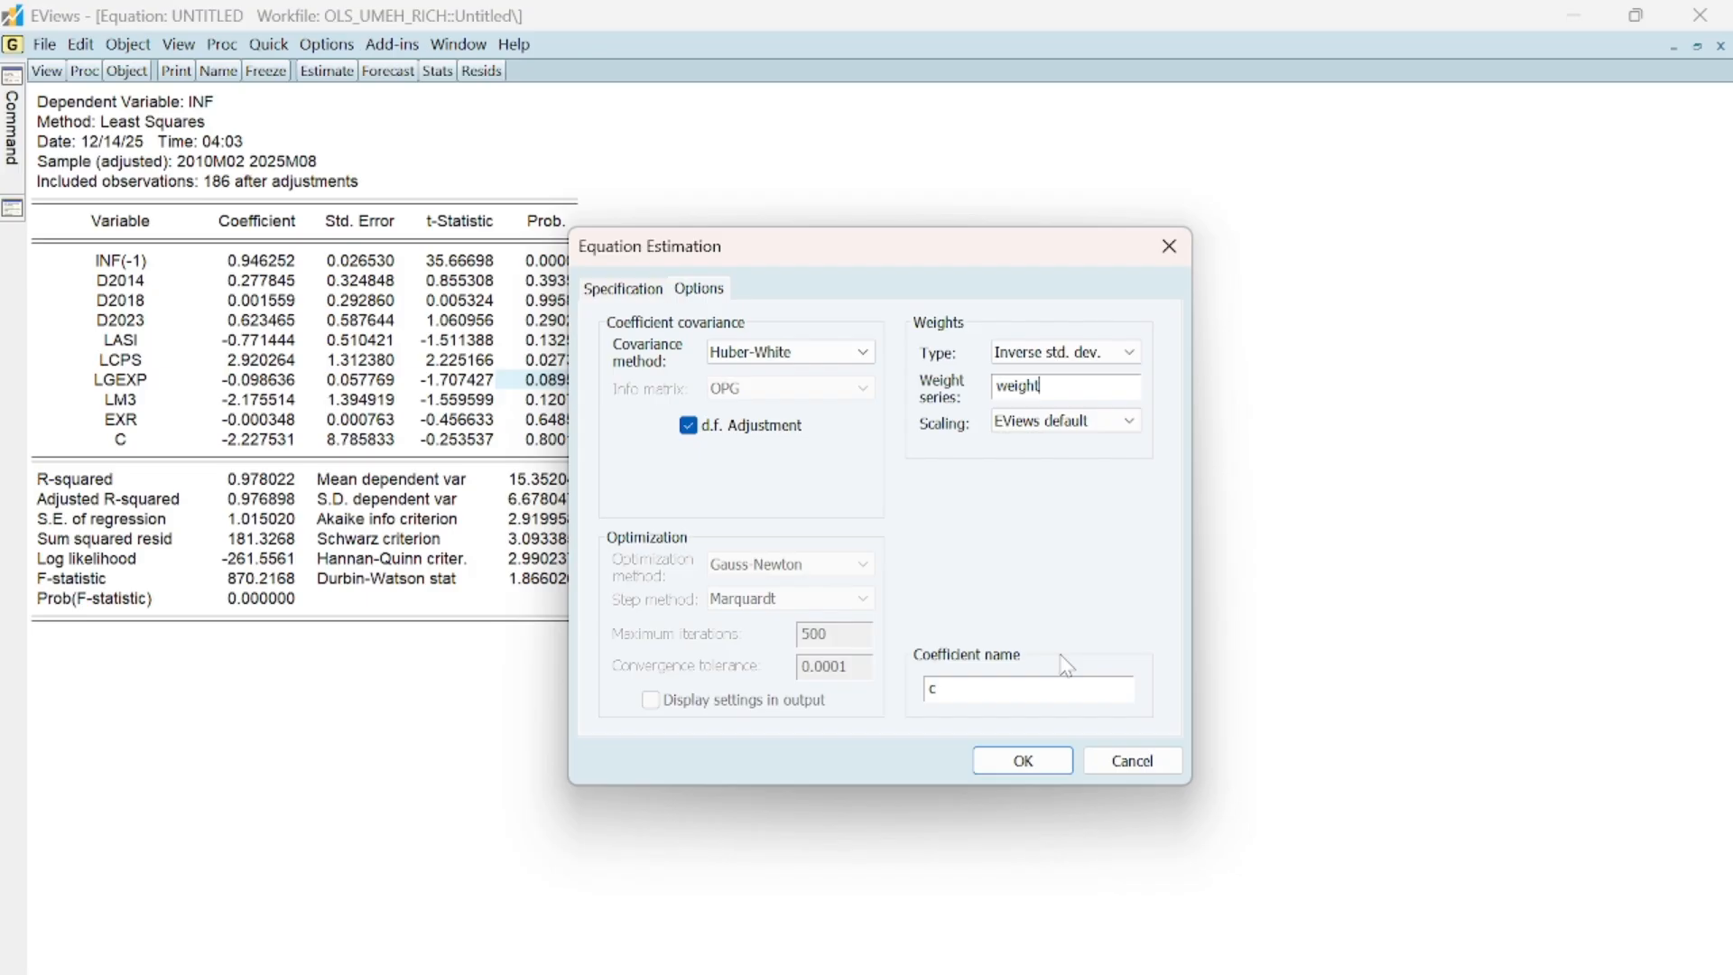
click(1025, 761)
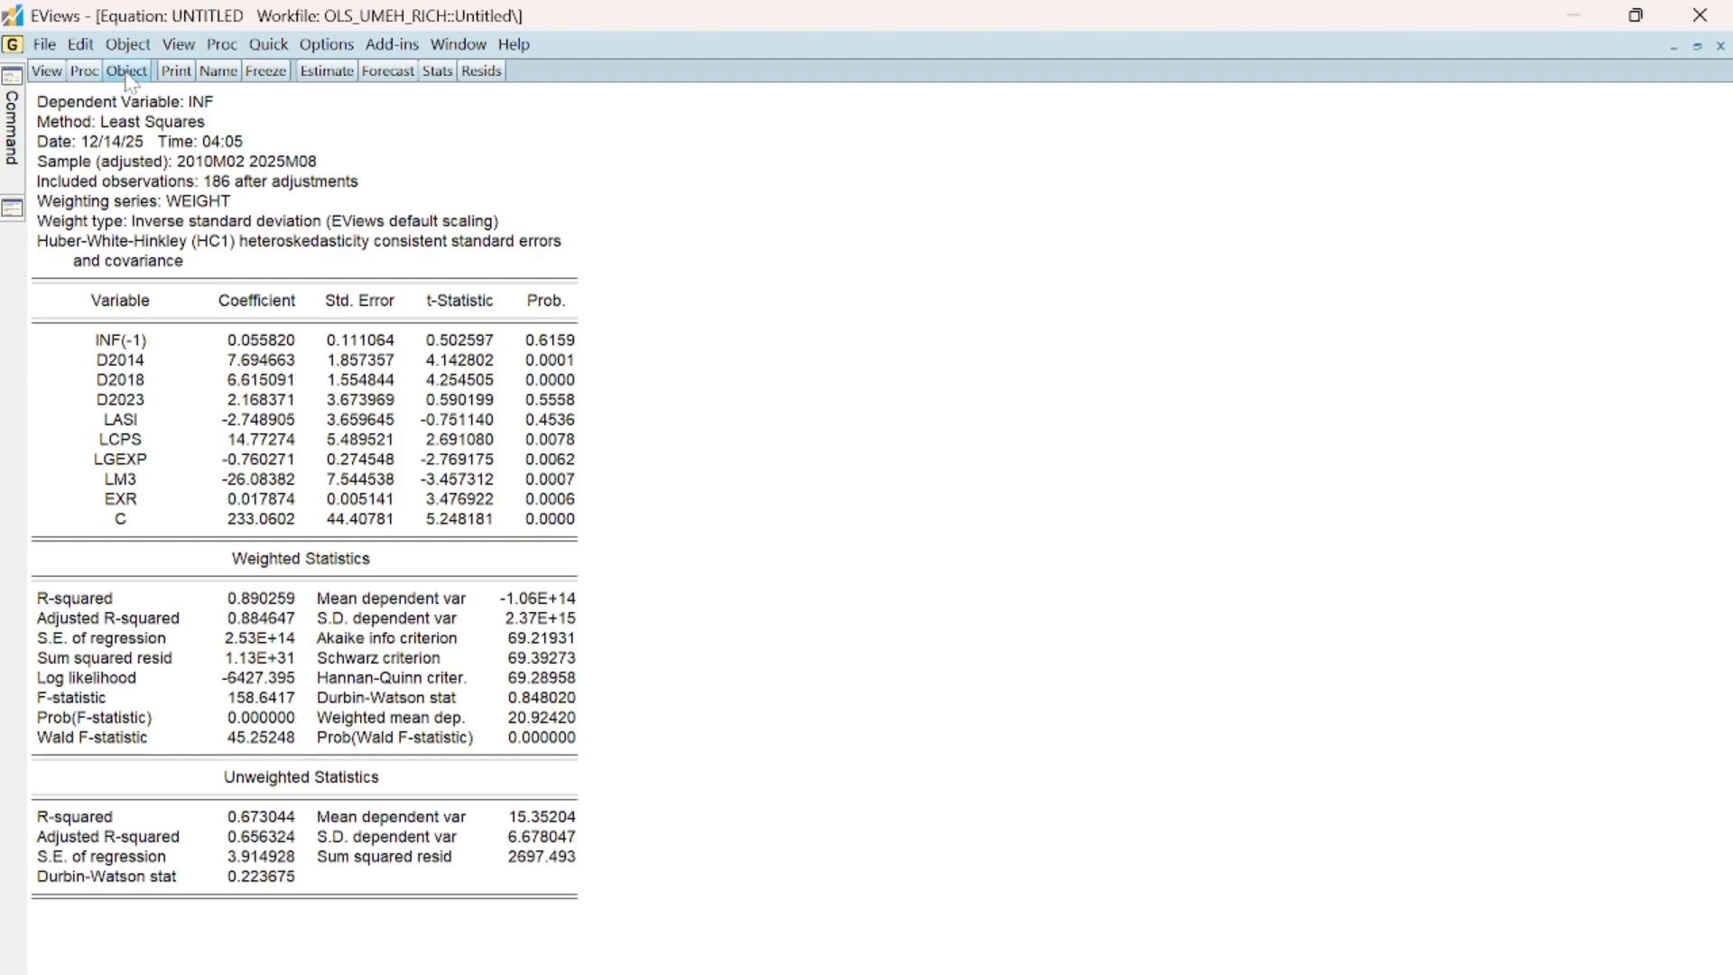
Step: Run the Breusch-Pagan-Godfrey heteroskedasticity test on the weighted equation with its default regressors
click(47, 72)
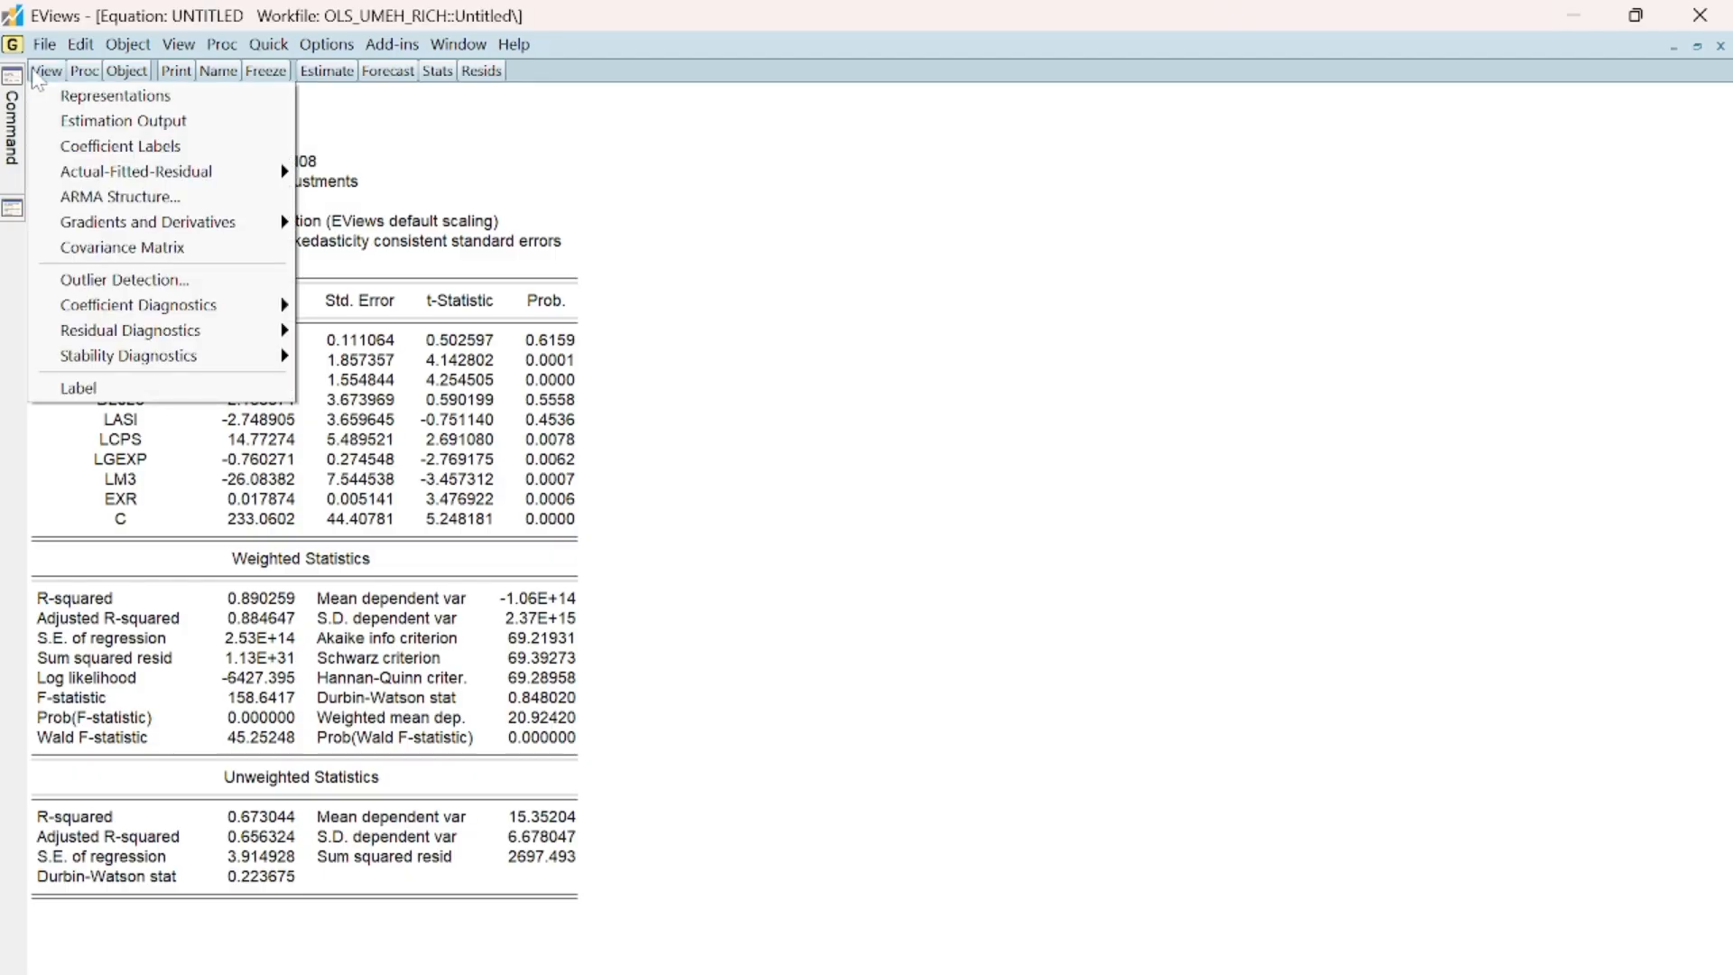
mouse_move(237, 341)
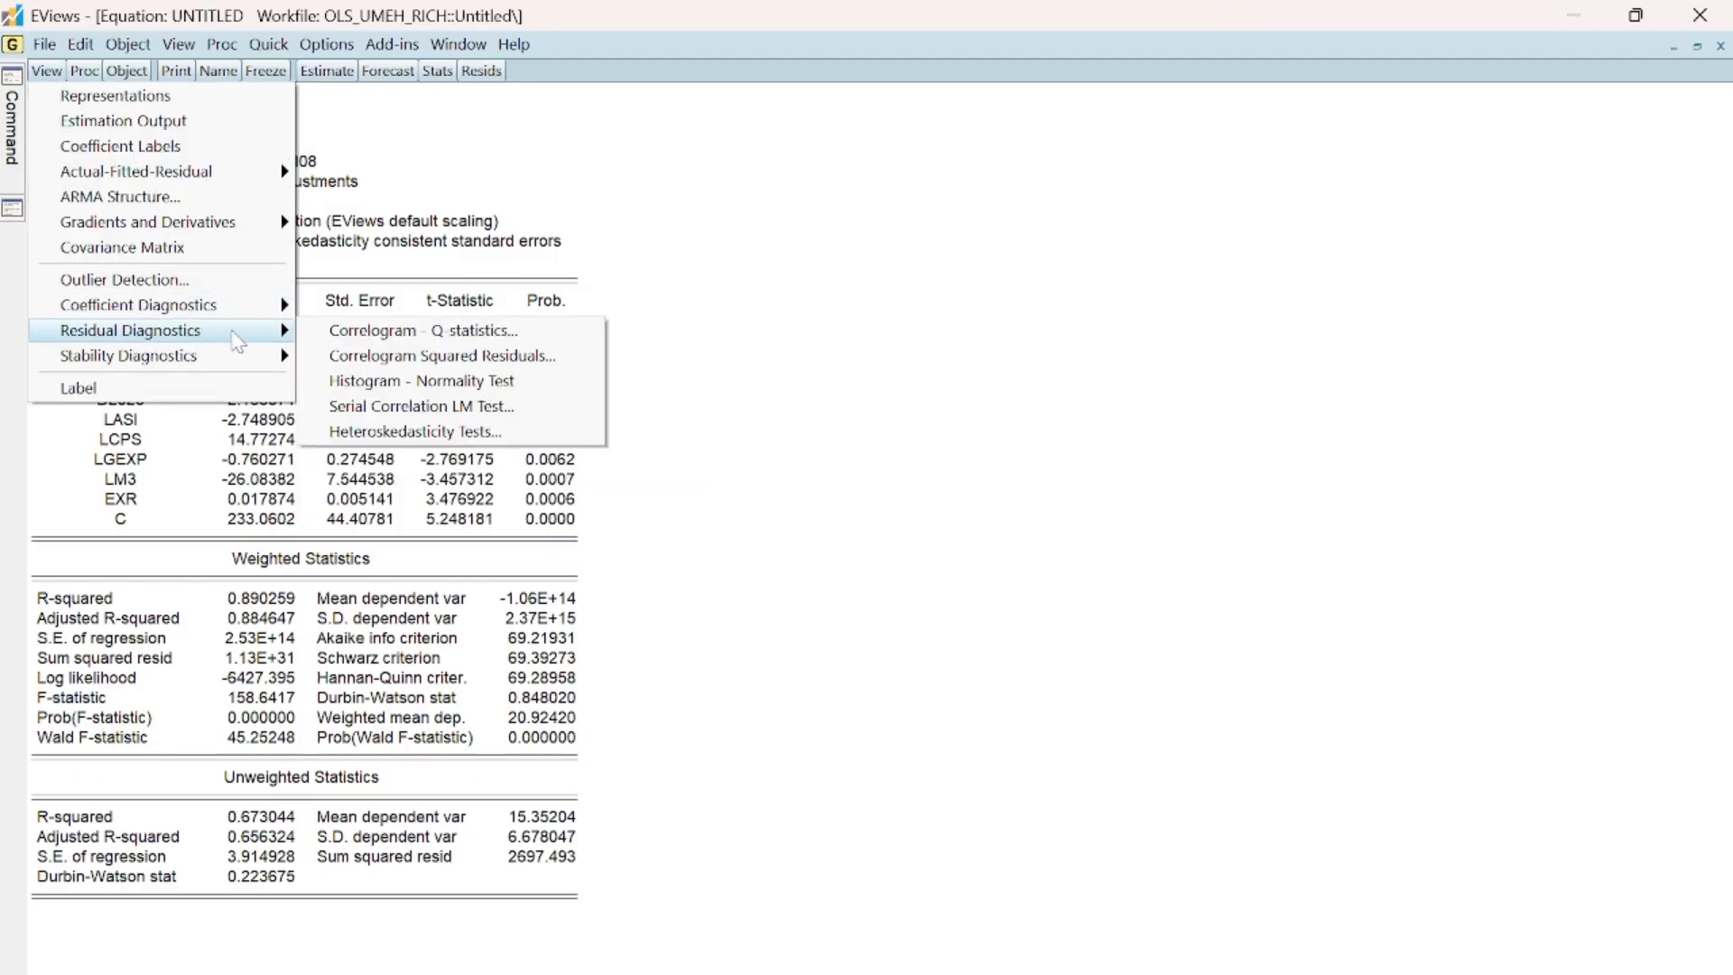
click(417, 433)
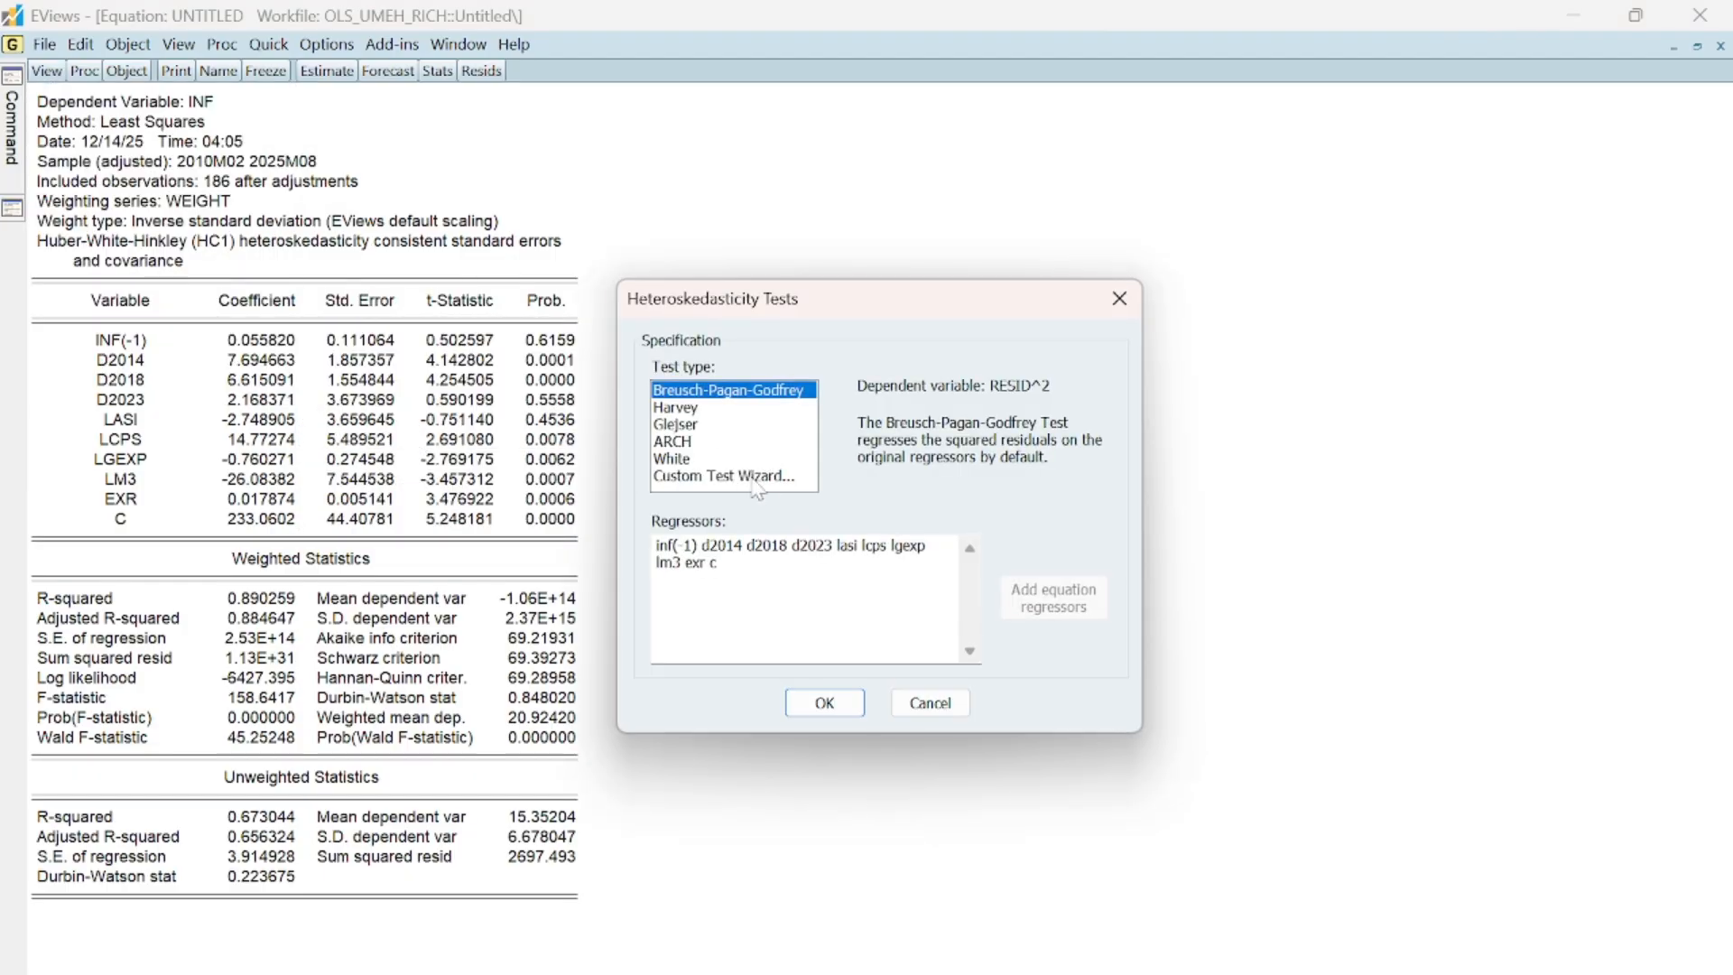
click(824, 703)
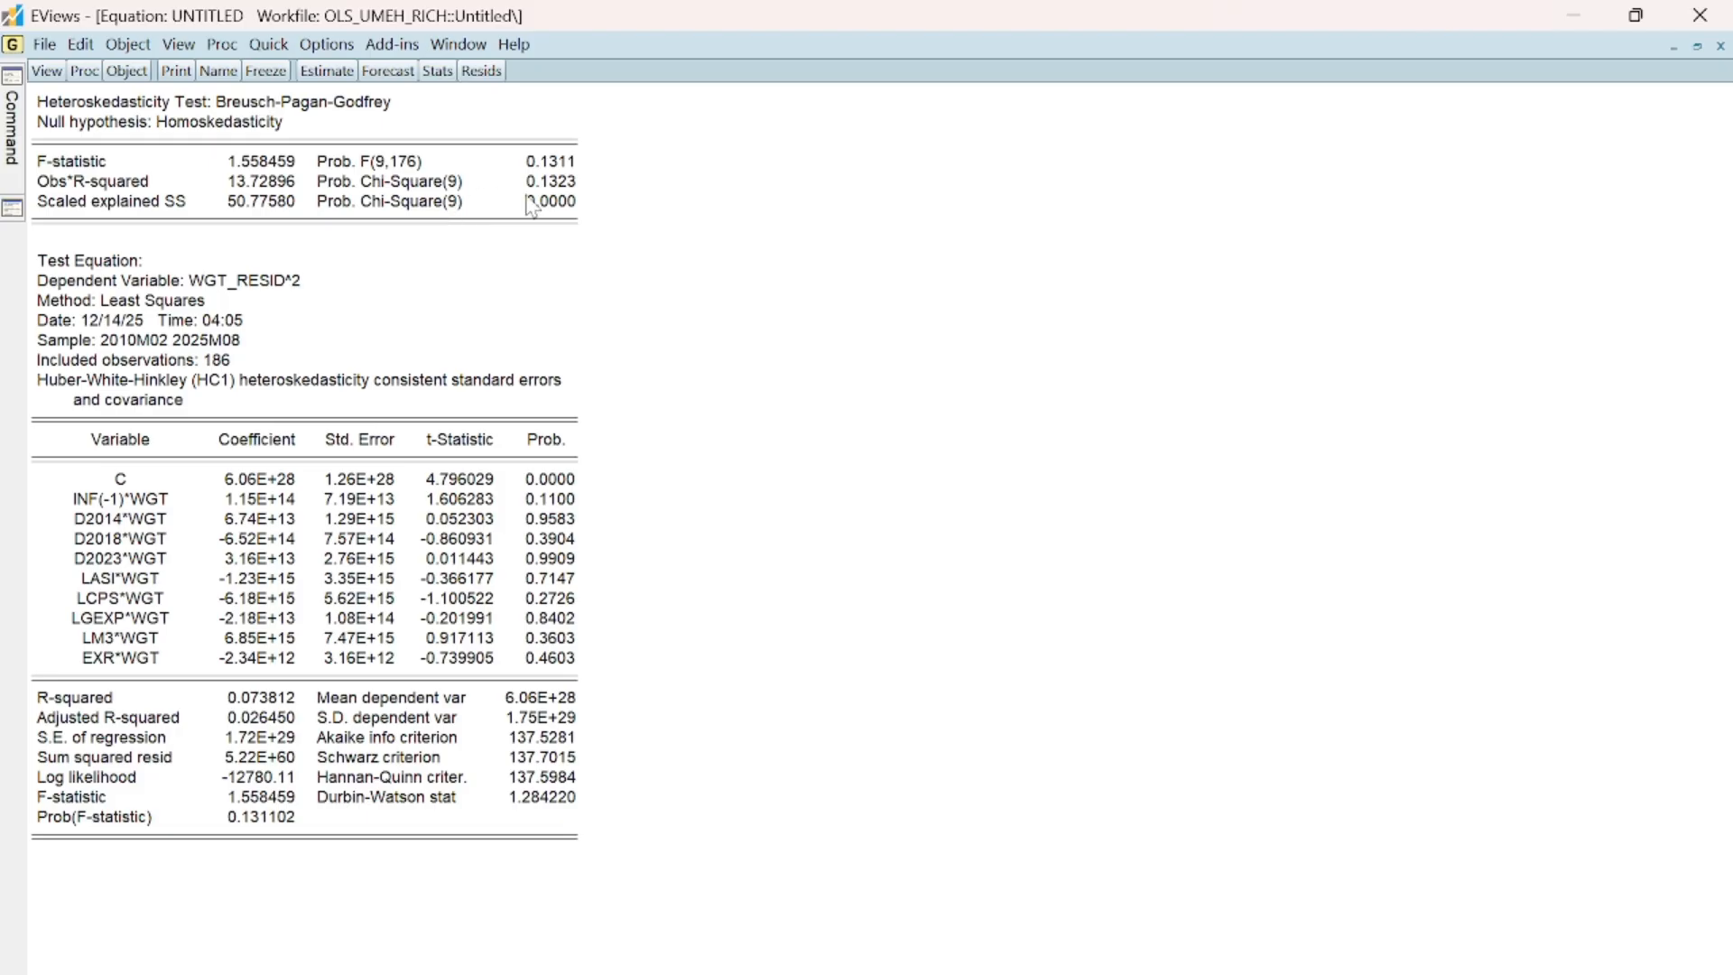
Step: Run the serial correlation LM test with 2 lags on the weighted equation
click(48, 70)
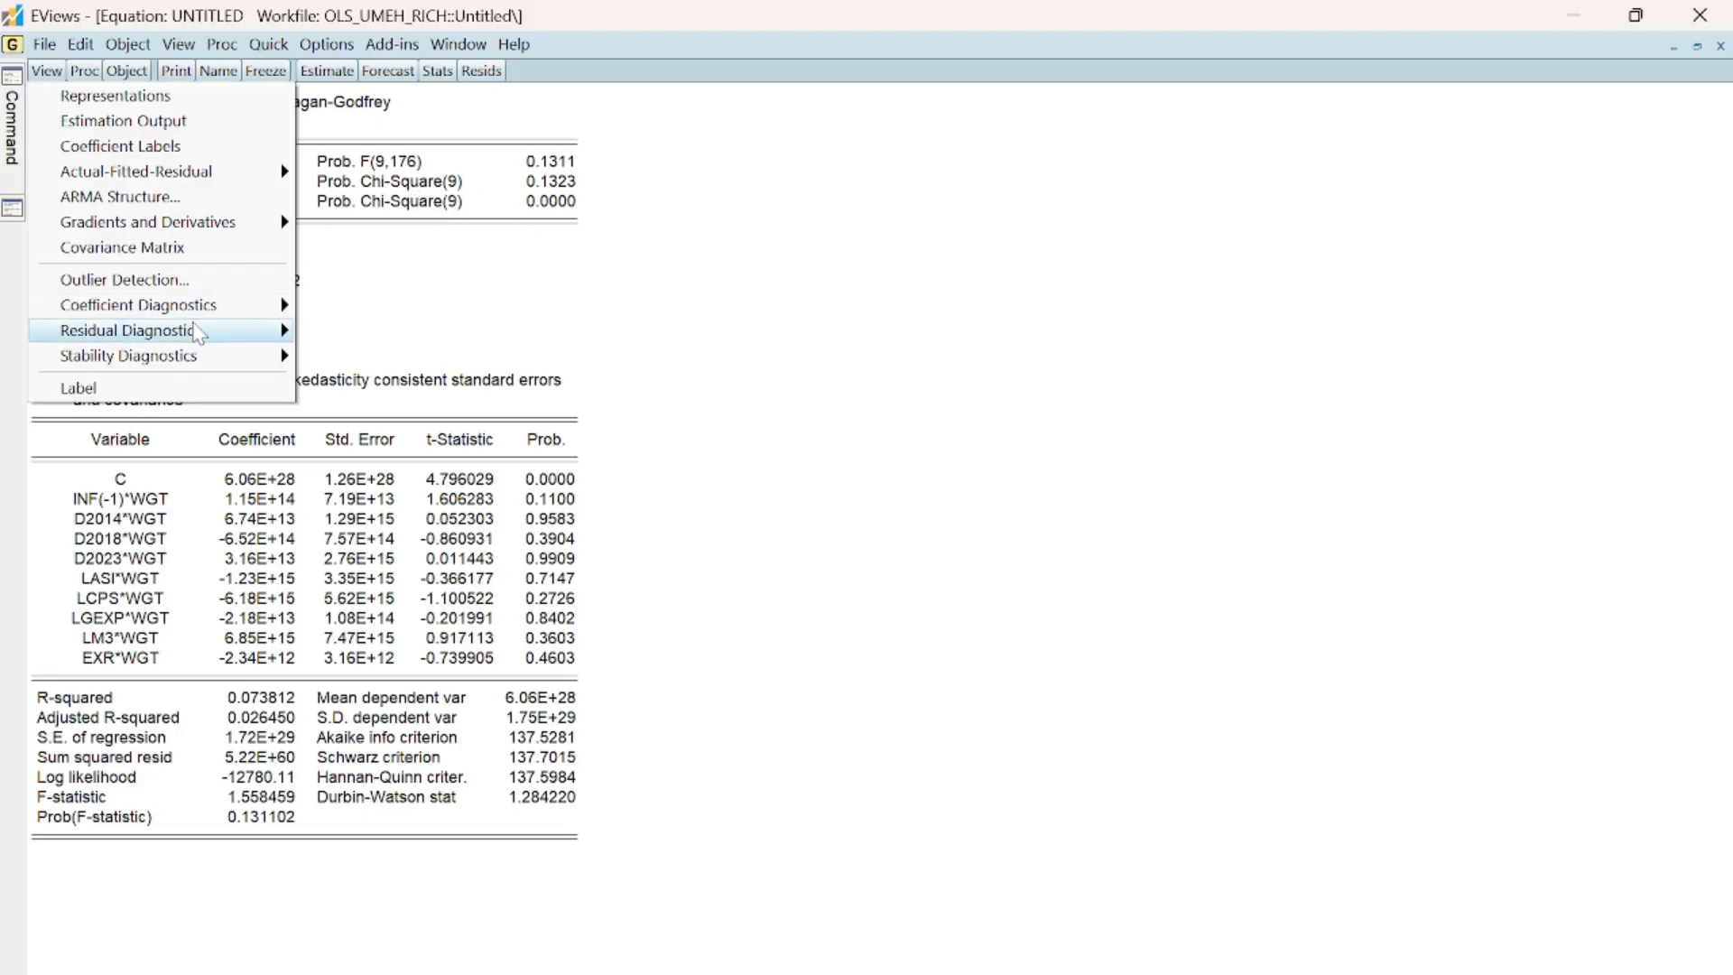
mouse_move(198, 331)
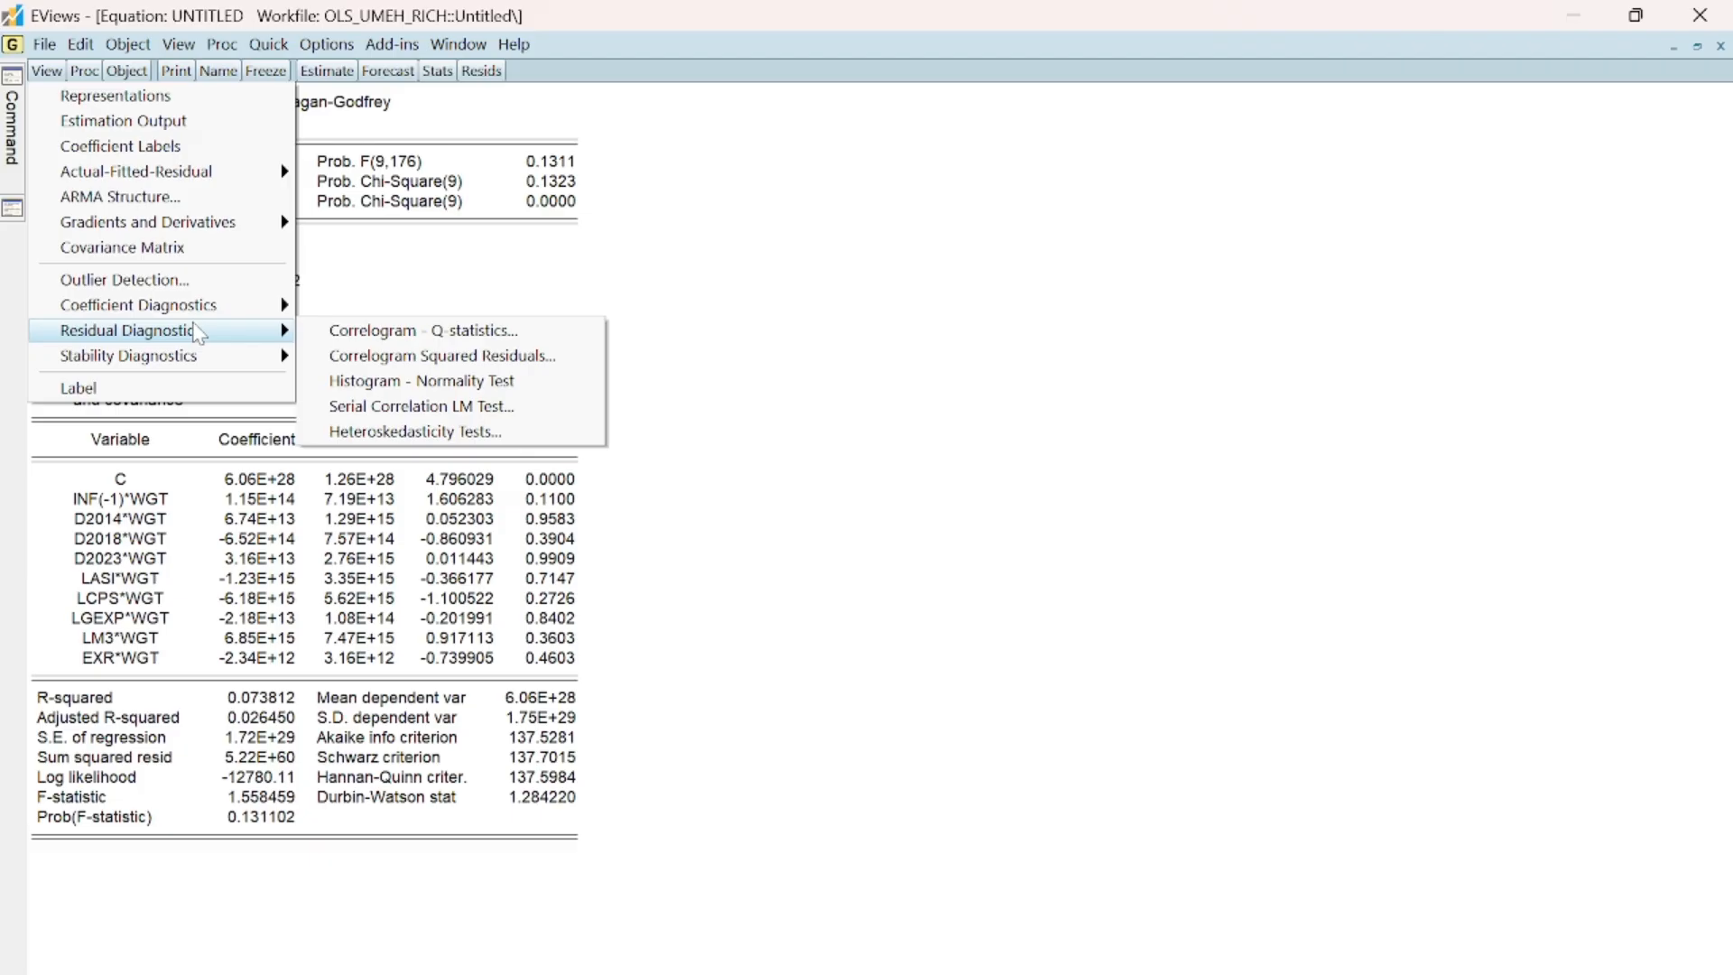
click(388, 408)
click(816, 565)
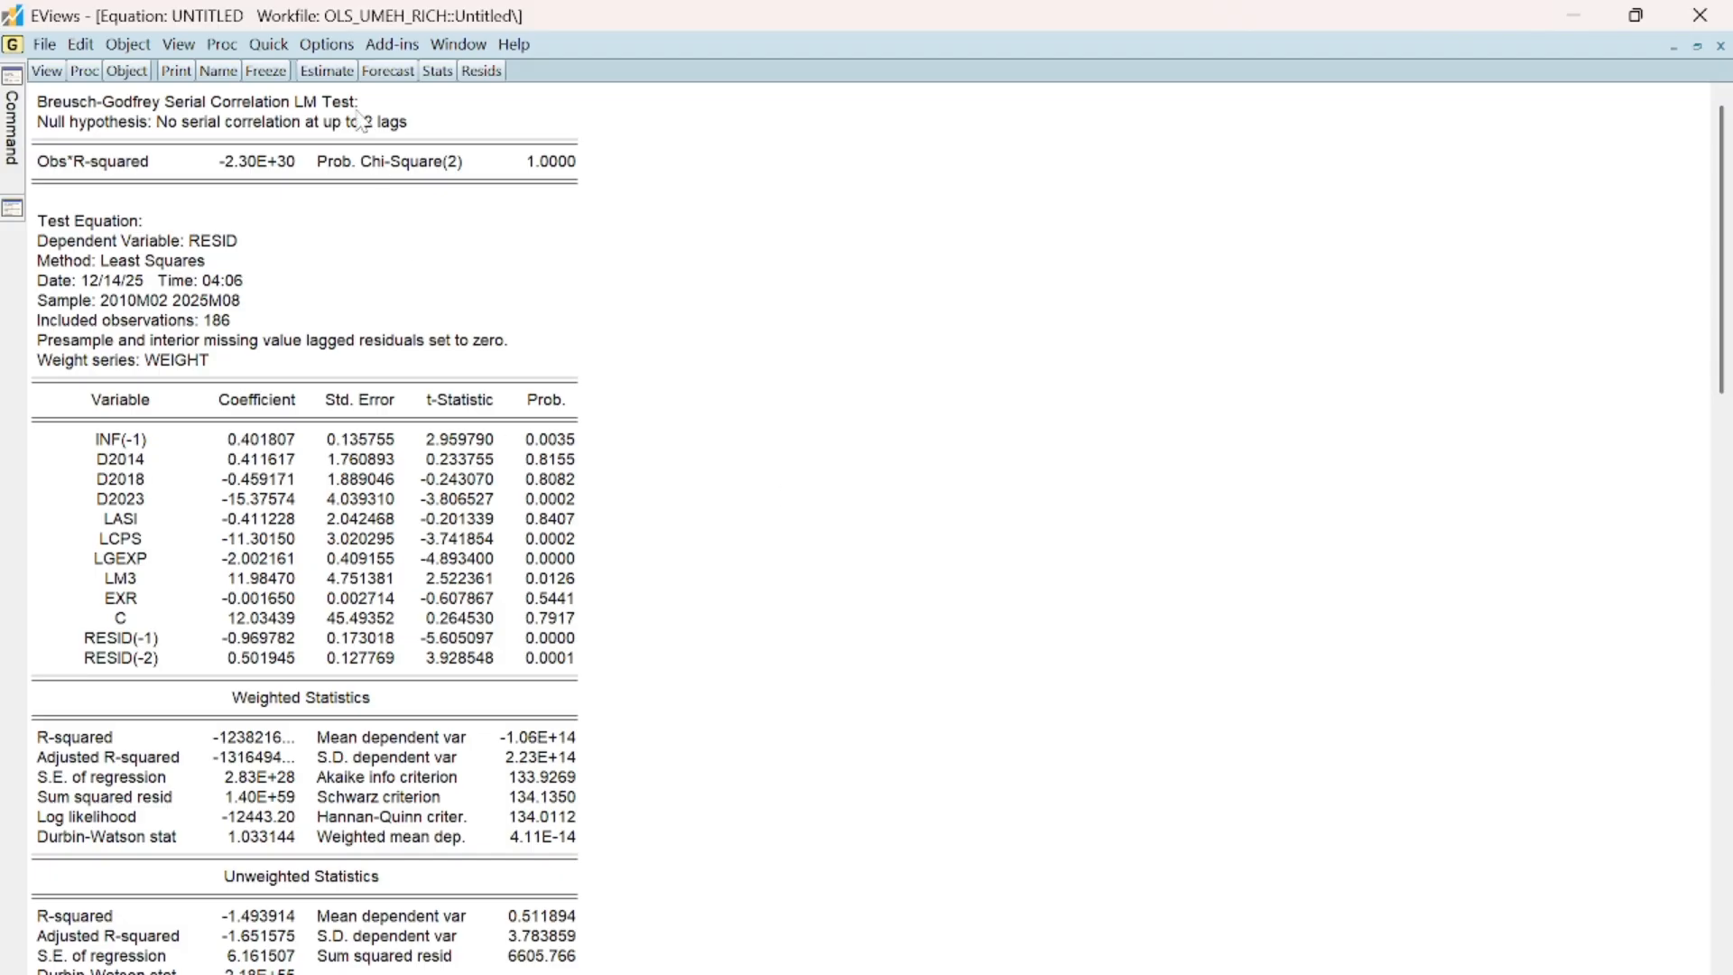
Step: Review the Huber-White and weight series options and re-estimate the weighted equation with the same settings
click(327, 72)
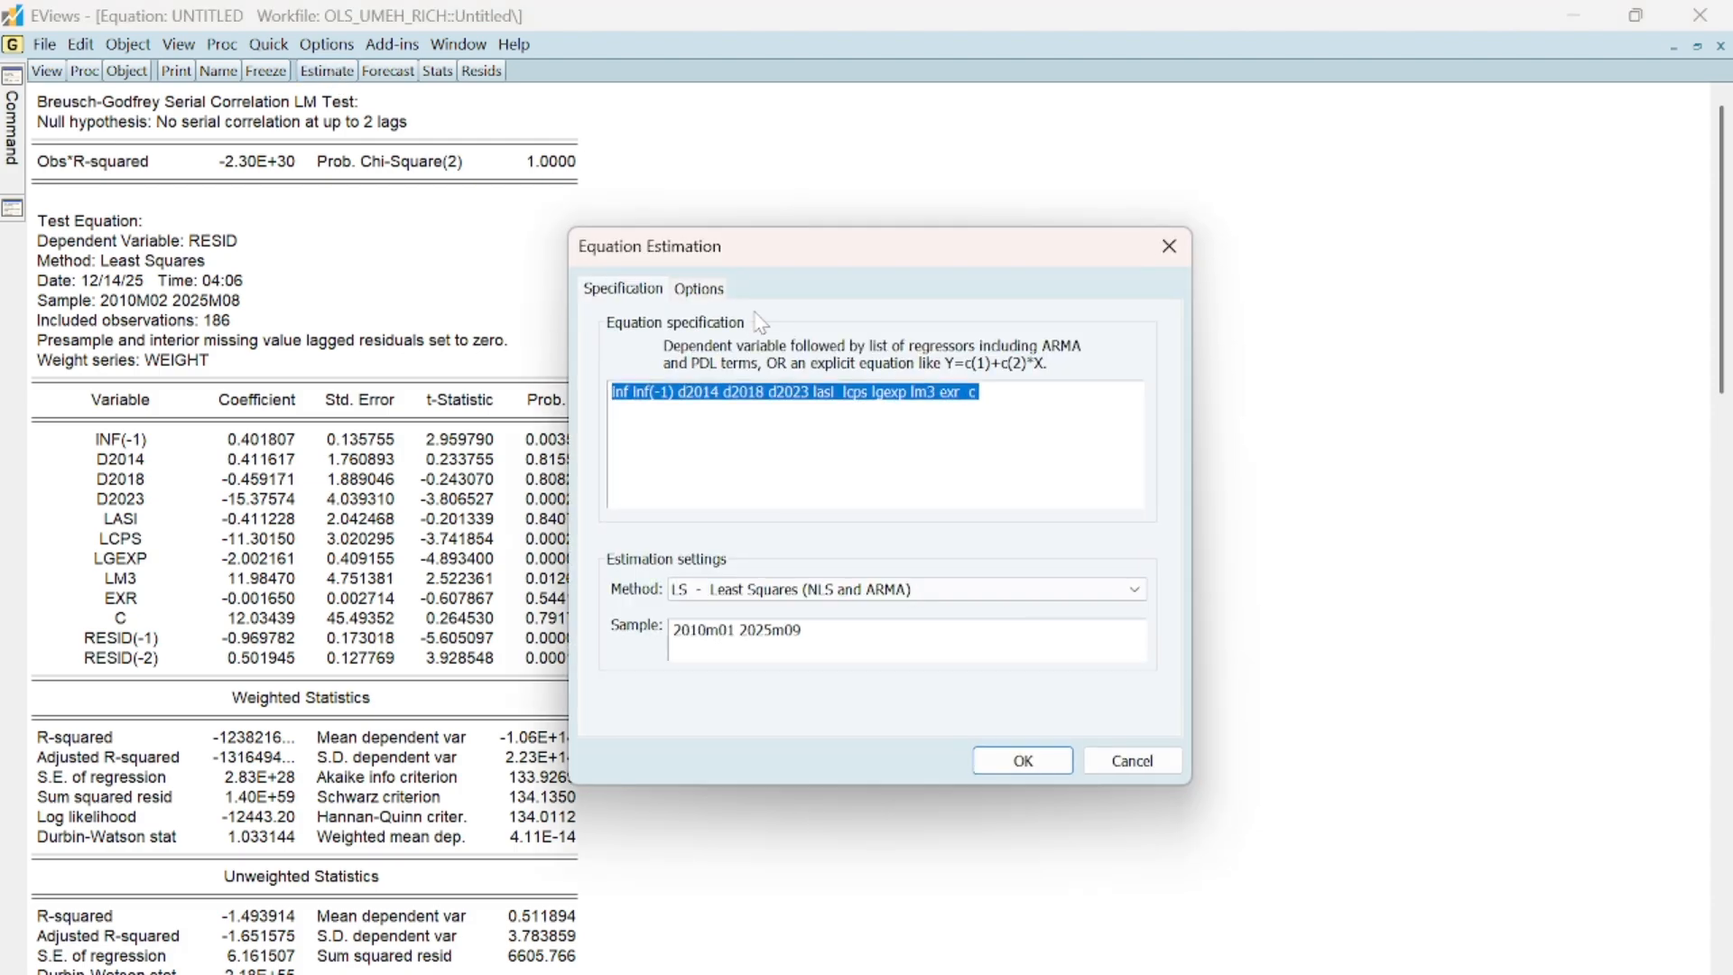
click(690, 295)
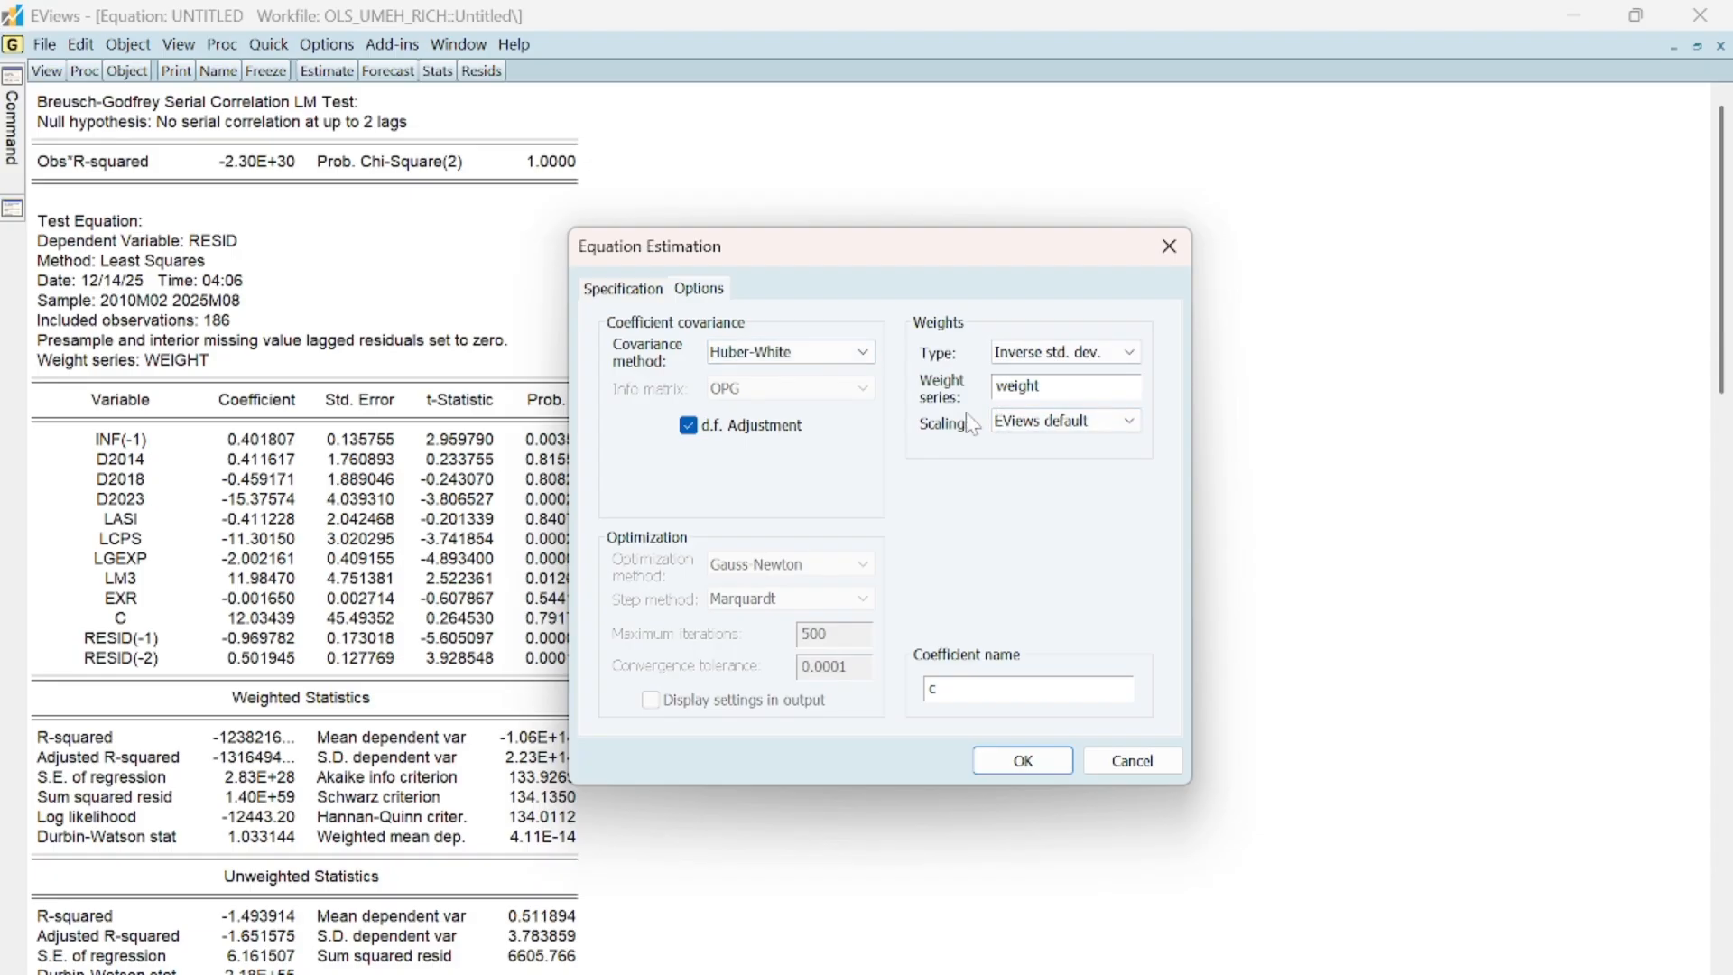
click(1021, 772)
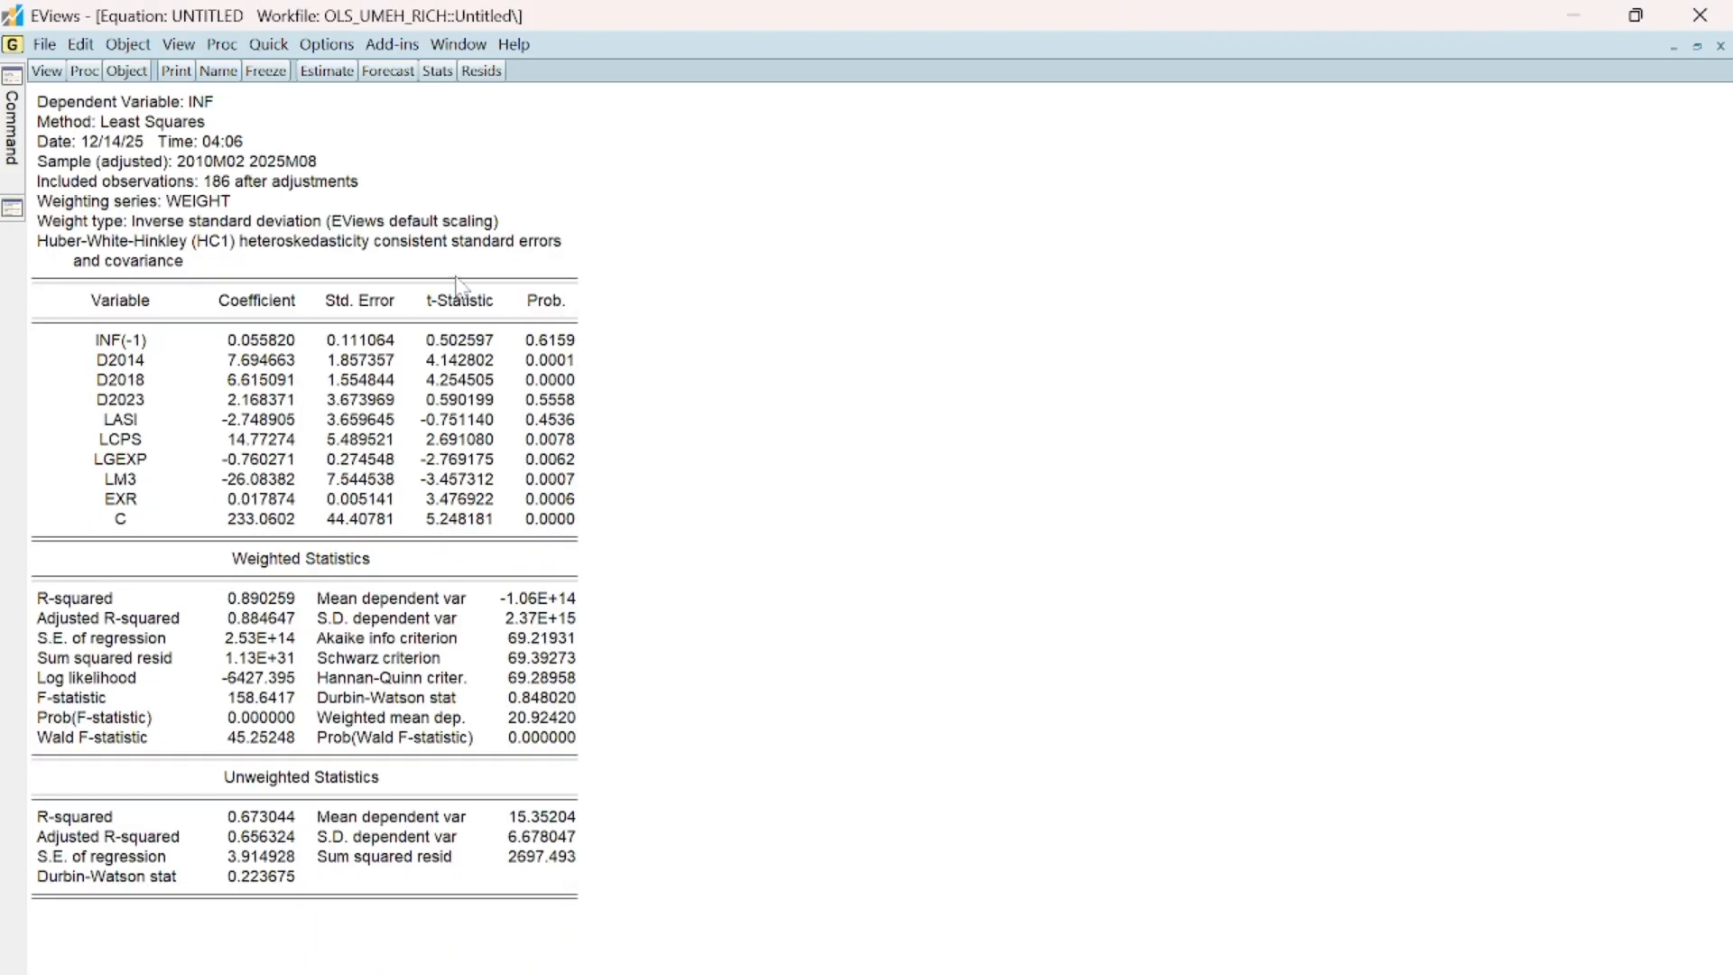